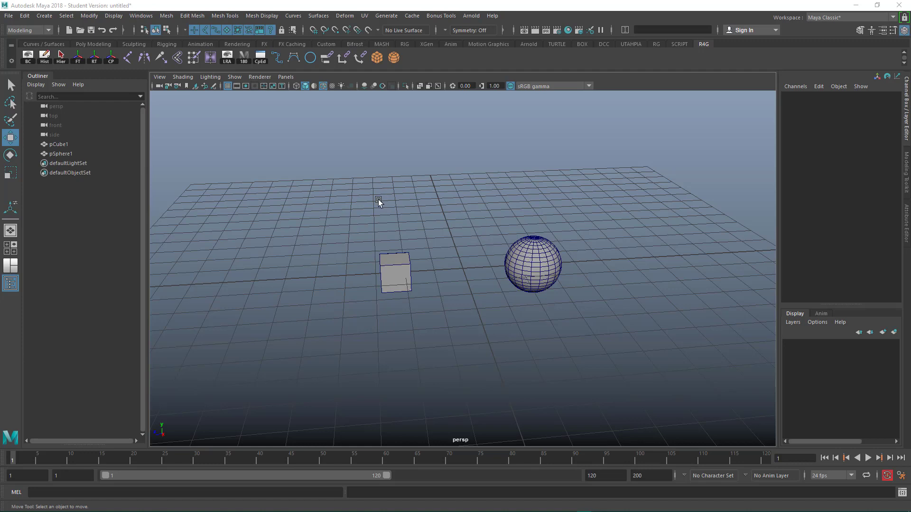
- Select both the cube and the sphere, freeze their transformations, and clear the selection
left_click_drag(375, 199, 421, 285)
left_click(506, 236)
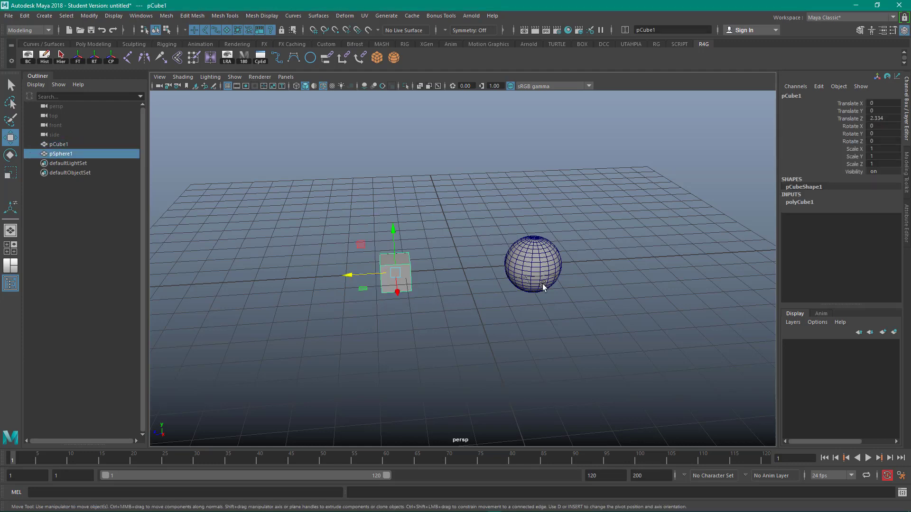
left_click(397, 273)
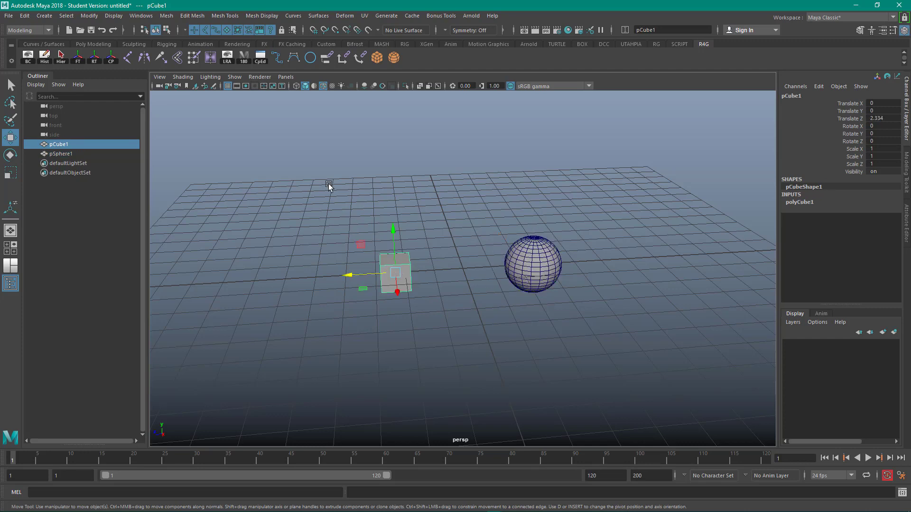
left_click_drag(331, 185, 537, 368)
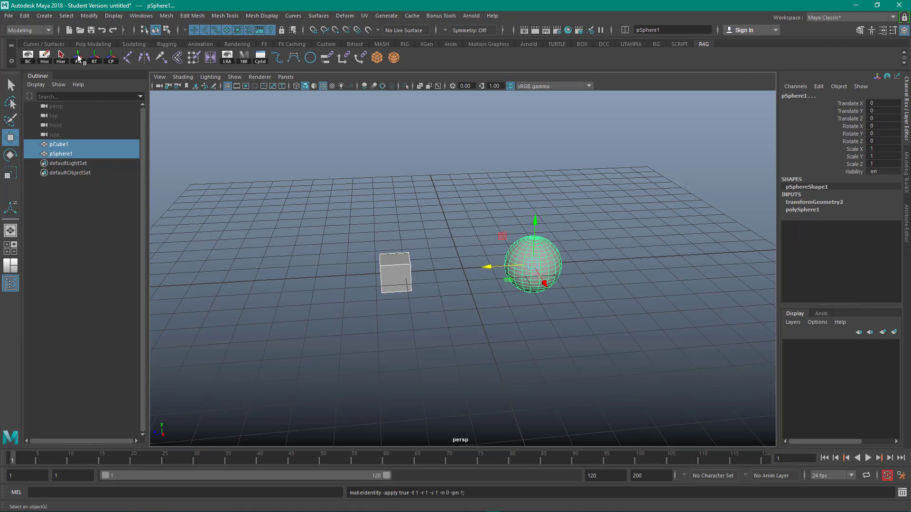
left_click(362, 180)
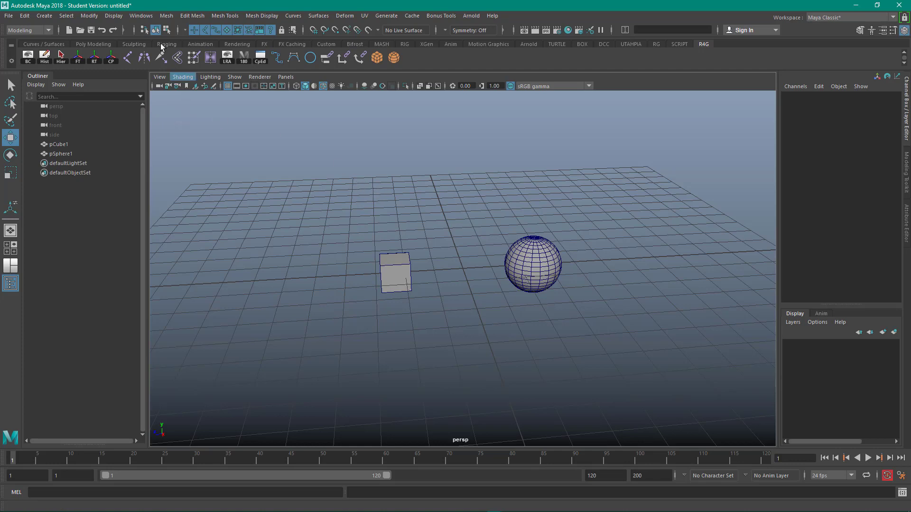
- Add a Connection Editor shortcut button to the shelf and place it beside the other custom buttons
left_click(148, 16)
mouse_move(161, 50)
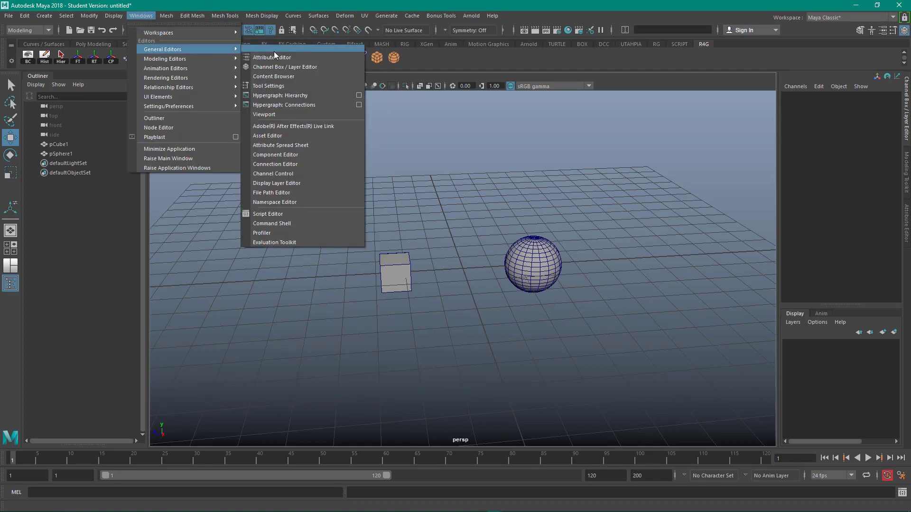
left_click(295, 164, "ctrl+shift")
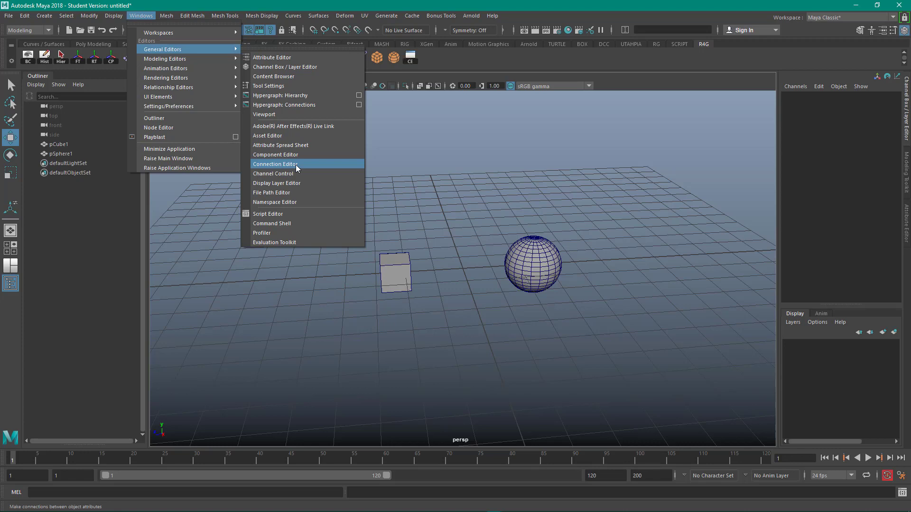
left_click(438, 65)
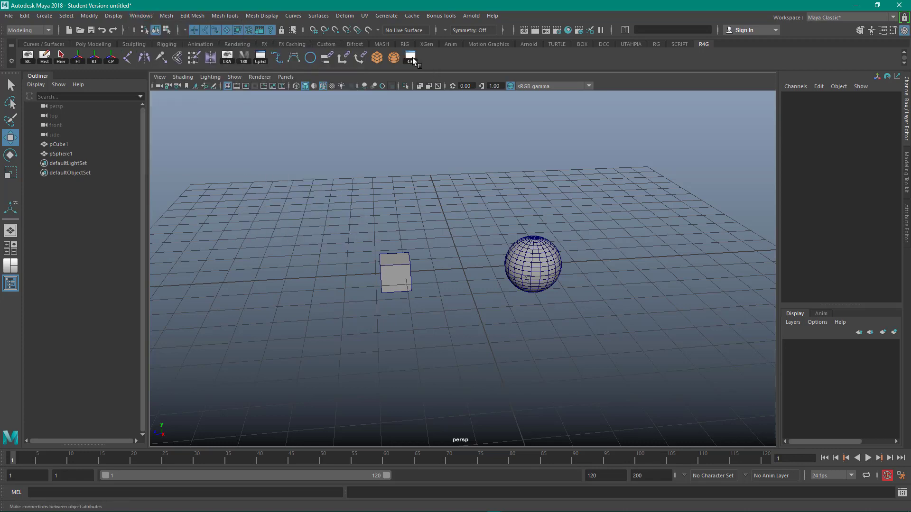
middle_click_drag(280, 65, 280, 64)
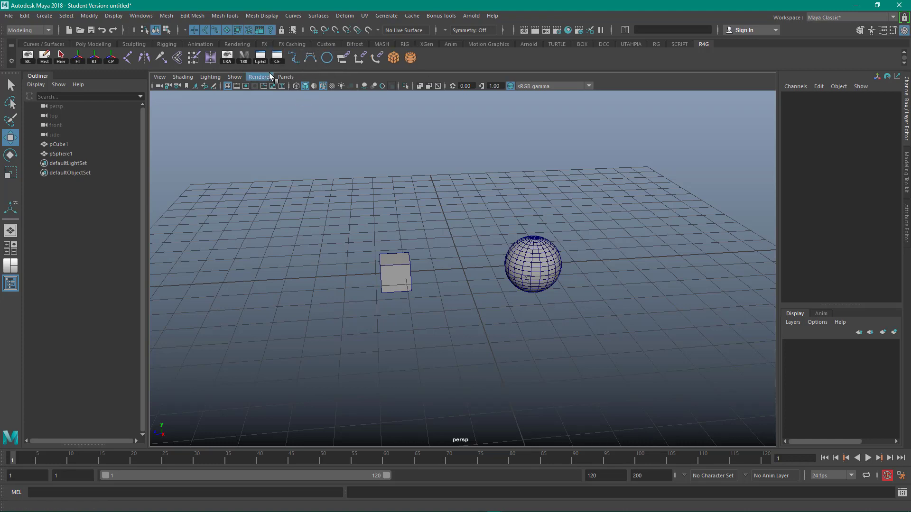
- Open the Connection Editor from the new shelf button and move its window beside the Outliner
left_click(276, 57)
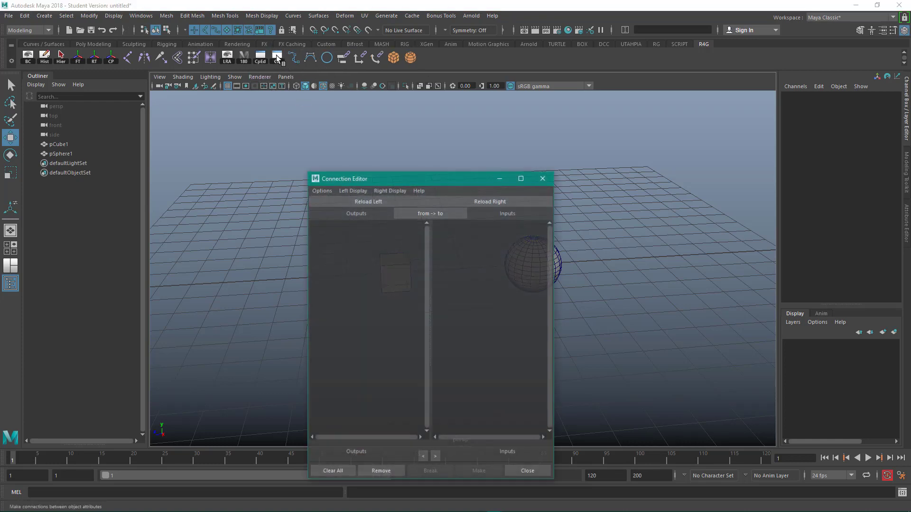
left_click_drag(420, 175, 215, 113)
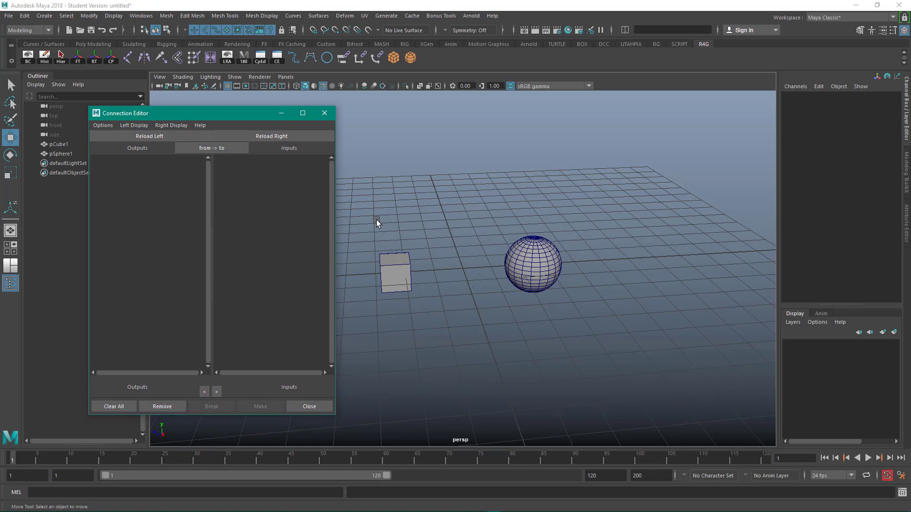
- Select the cube and load it as the output node in the Connection Editor
left_click_drag(376, 220, 412, 291)
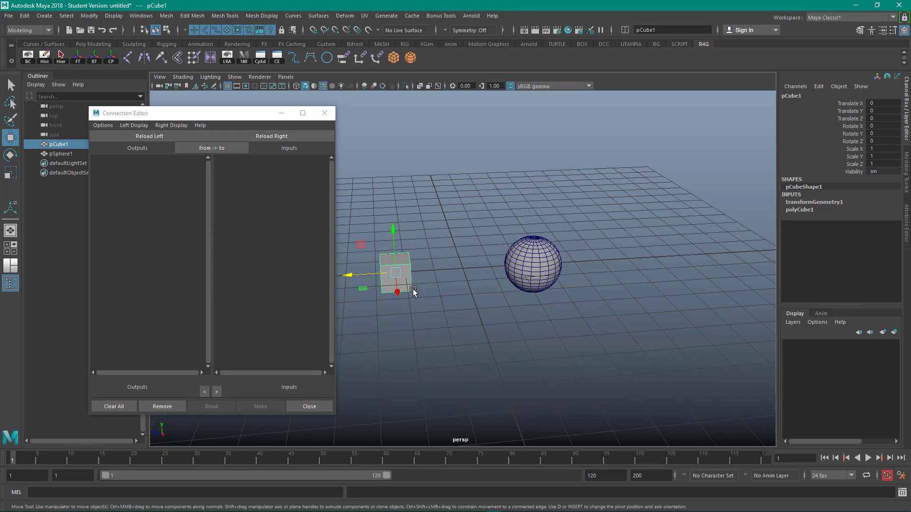
left_click(151, 138)
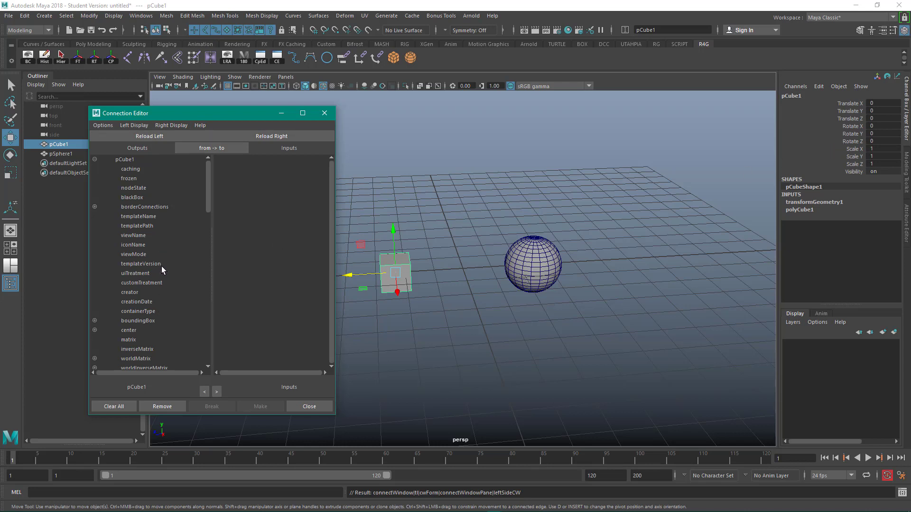
left_click_drag(212, 112, 223, 105)
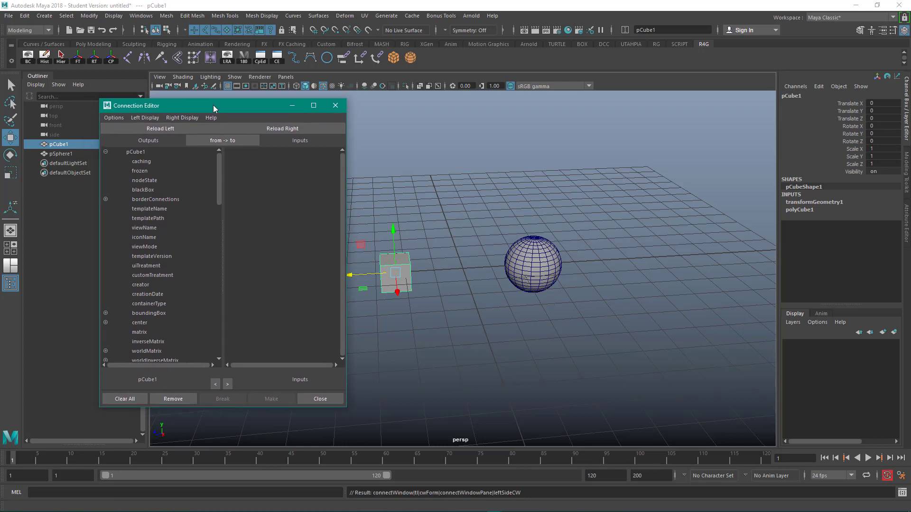
- Select the sphere and load it as the input node in the Connection Editor
left_click_drag(489, 199, 552, 279)
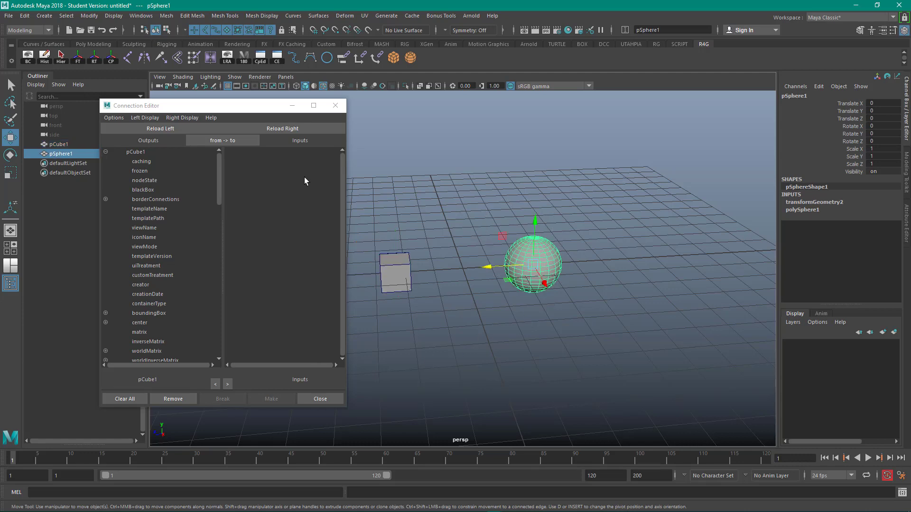
left_click(298, 128)
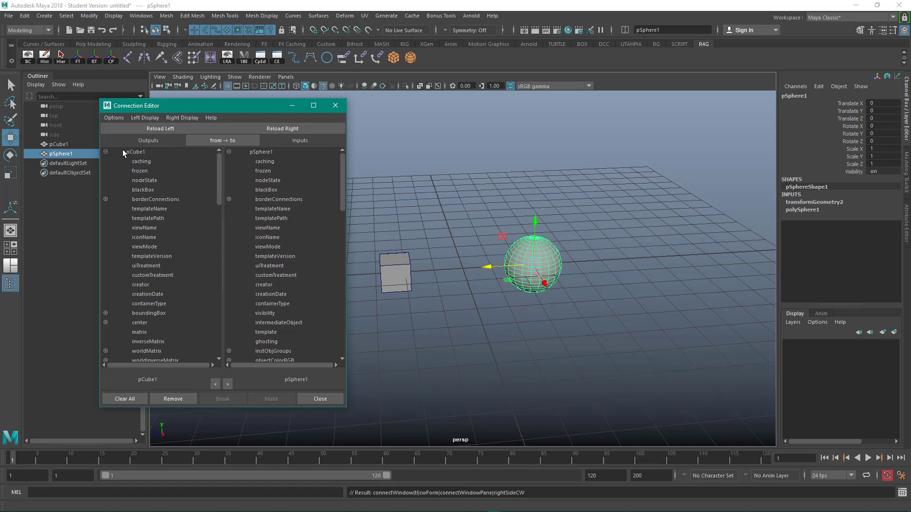
- Expand the cube's translate output attribute to show its translateX, translateY and translateZ channels
left_click(468, 218)
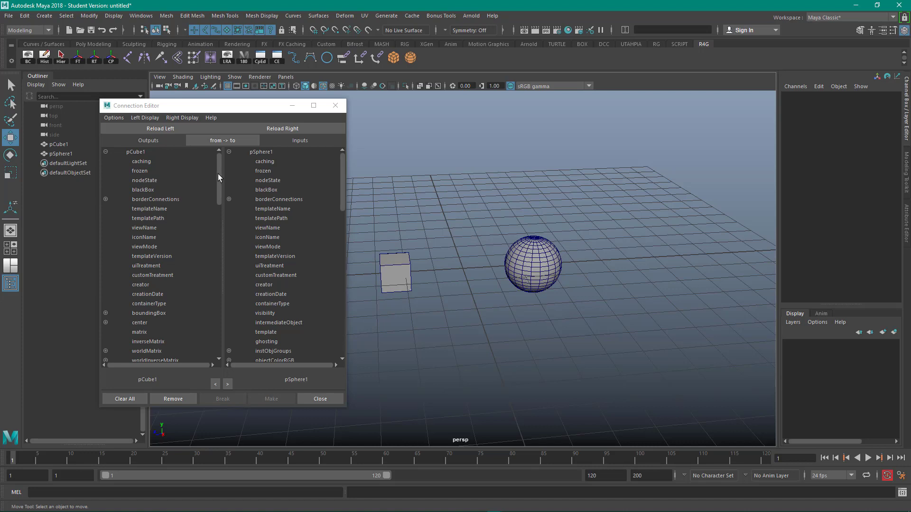
left_click_drag(218, 174, 212, 272)
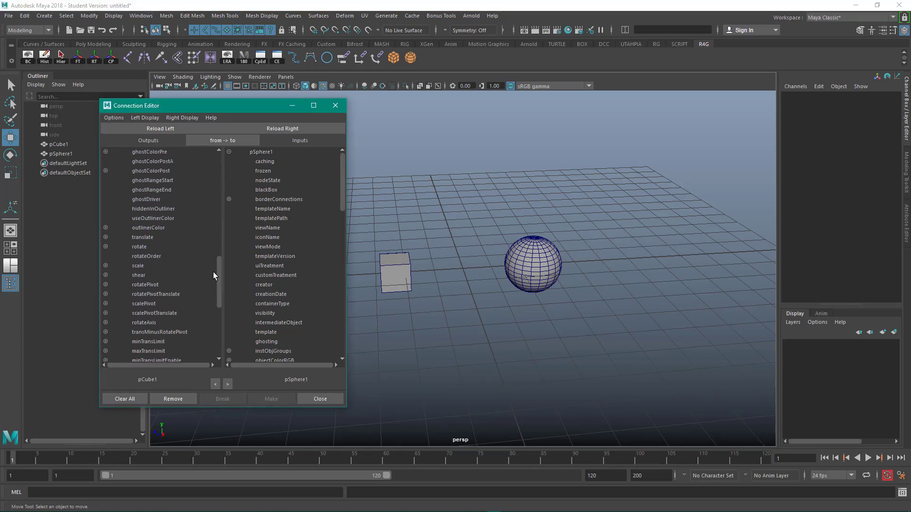
left_click(105, 237)
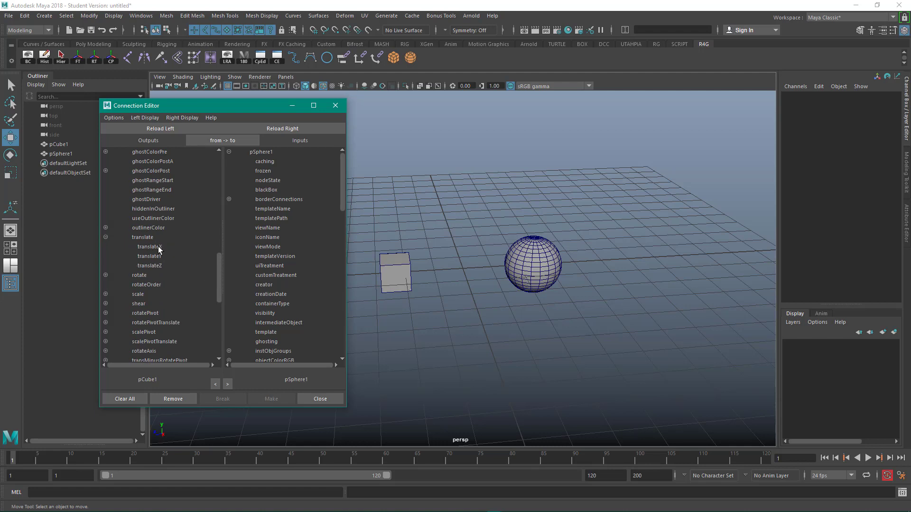
left_click(147, 248)
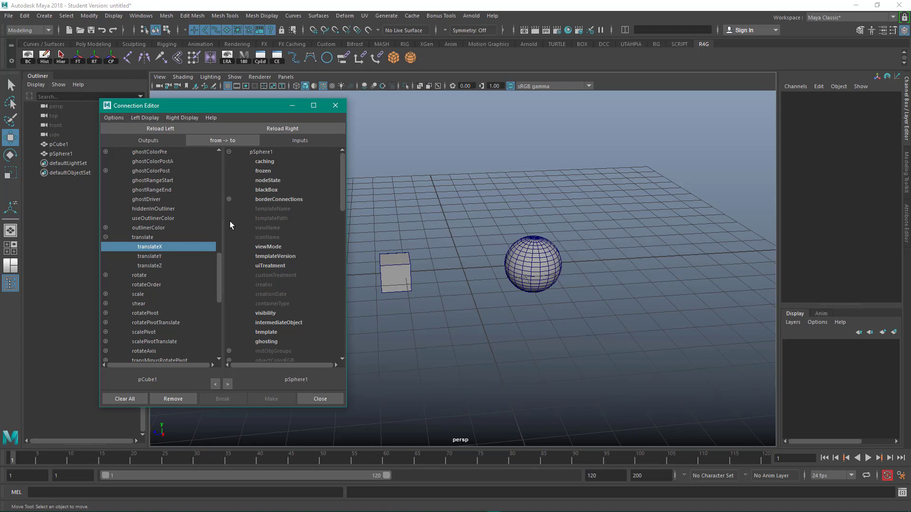
- Scroll through the sphere's input attribute list to locate its translate attribute
scroll(269, 253, "down", 15)
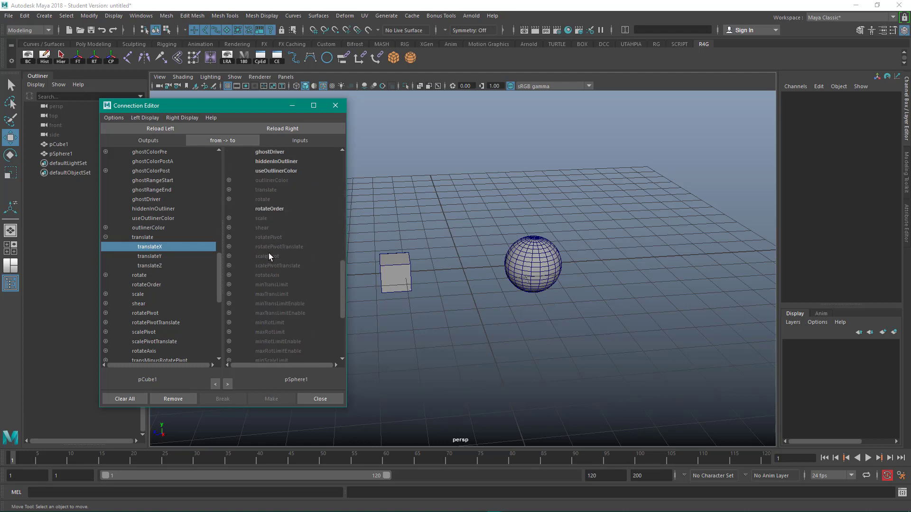
scroll(269, 255, "up", 8)
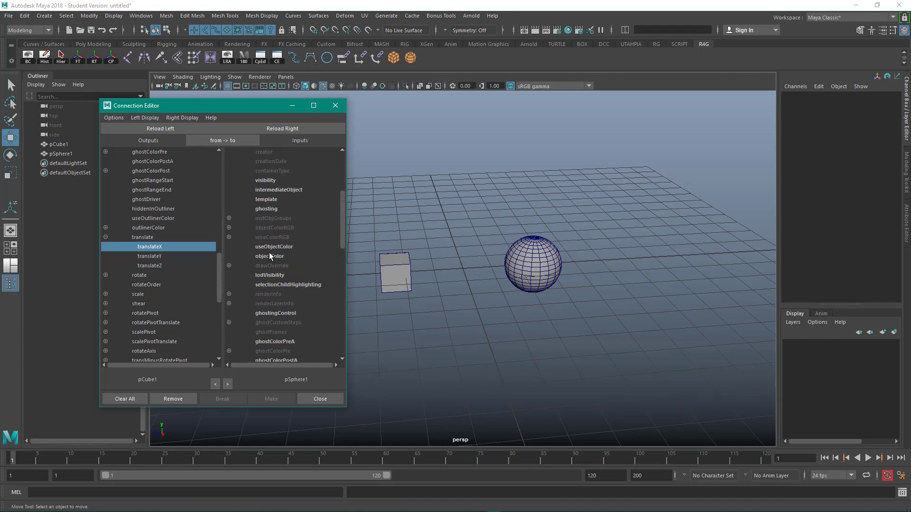
left_click_drag(342, 220, 346, 172)
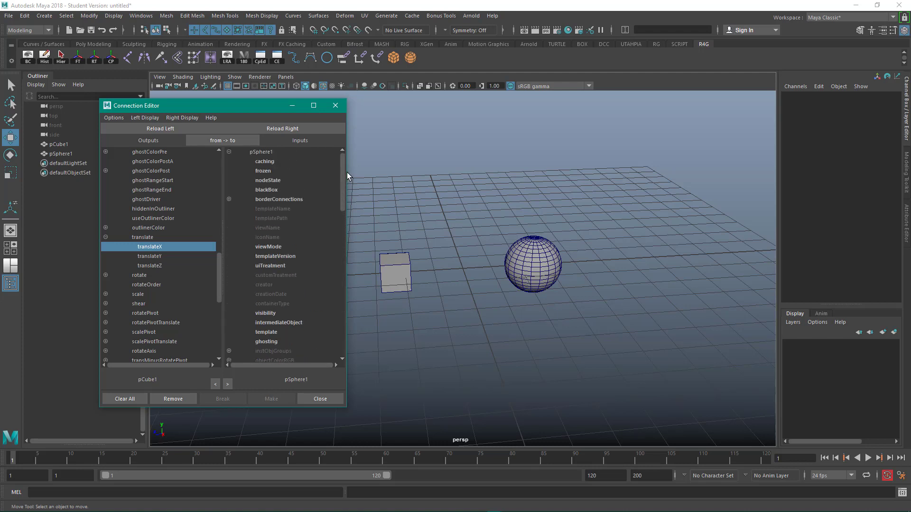
scroll(340, 277, "down", 5)
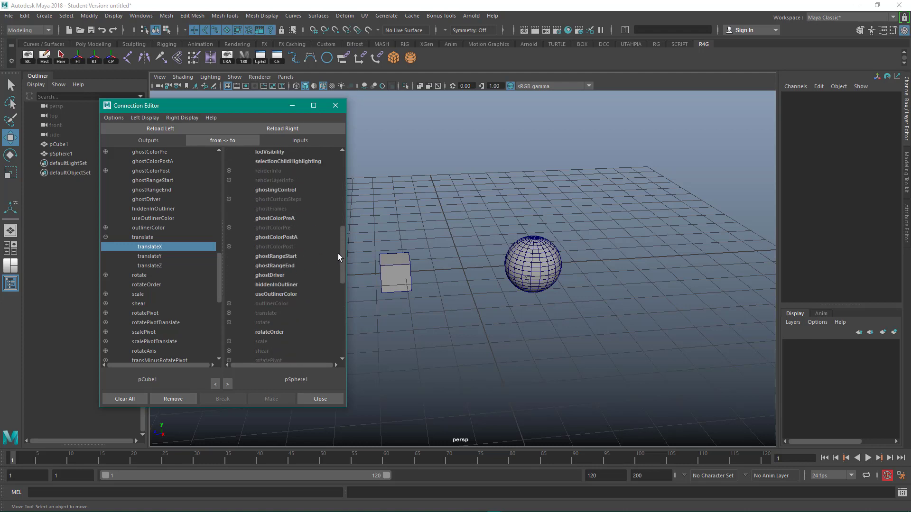
scroll(338, 229, "down", 10)
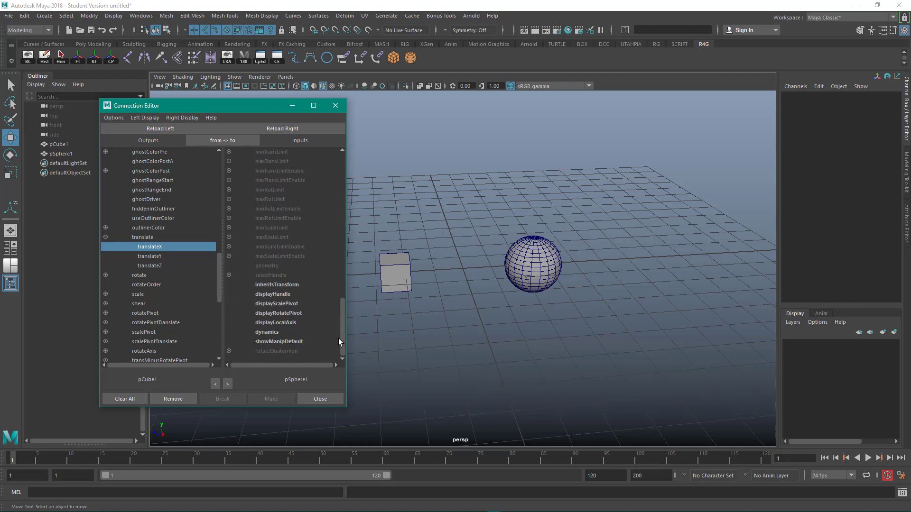
left_click_drag(340, 281, 346, 168)
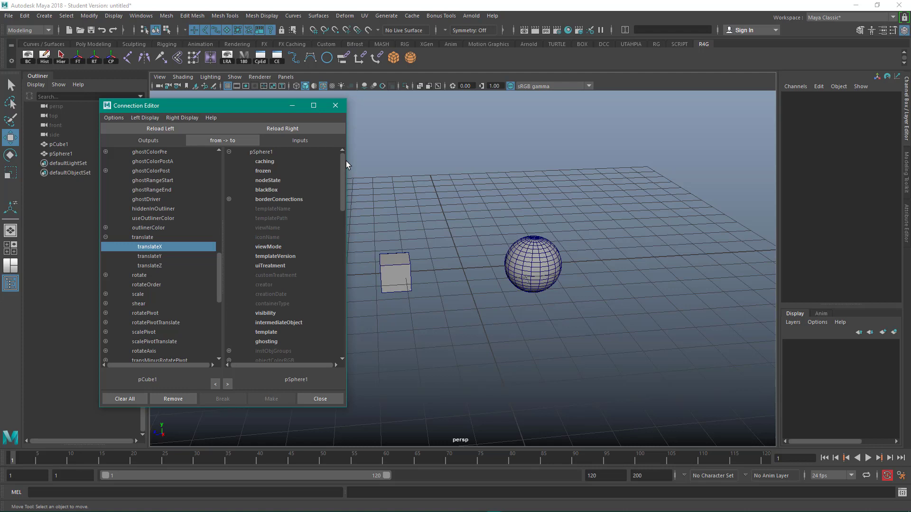
scroll(341, 199, "down", 3)
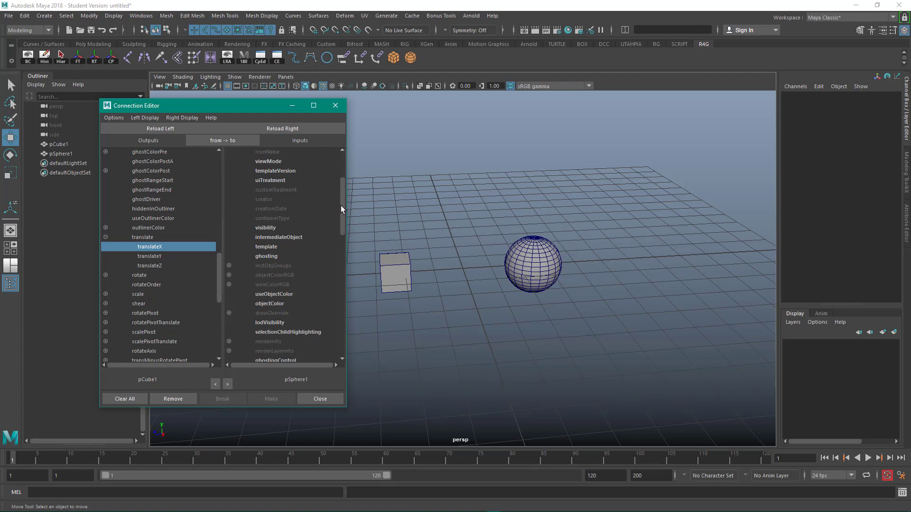
scroll(341, 209, "down", 1)
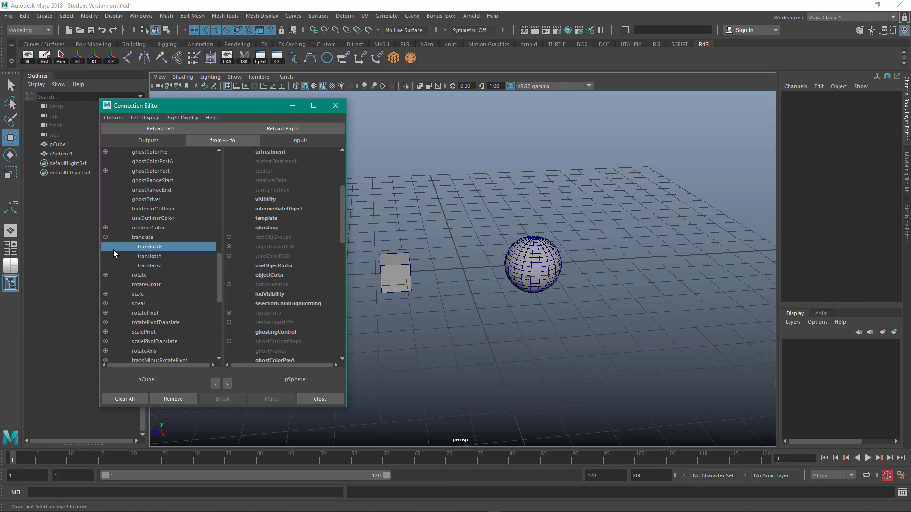
- Connect the cube's translate output to the sphere's translate input
left_click(144, 238)
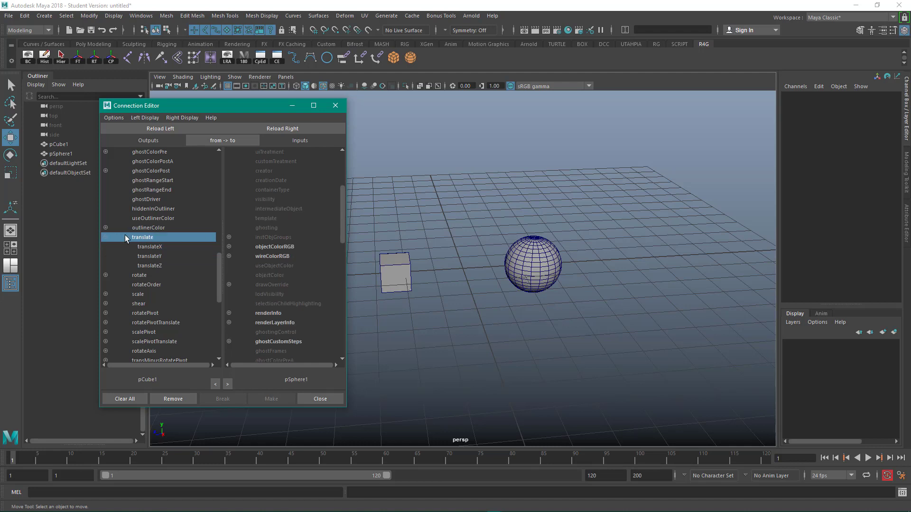
left_click(130, 228)
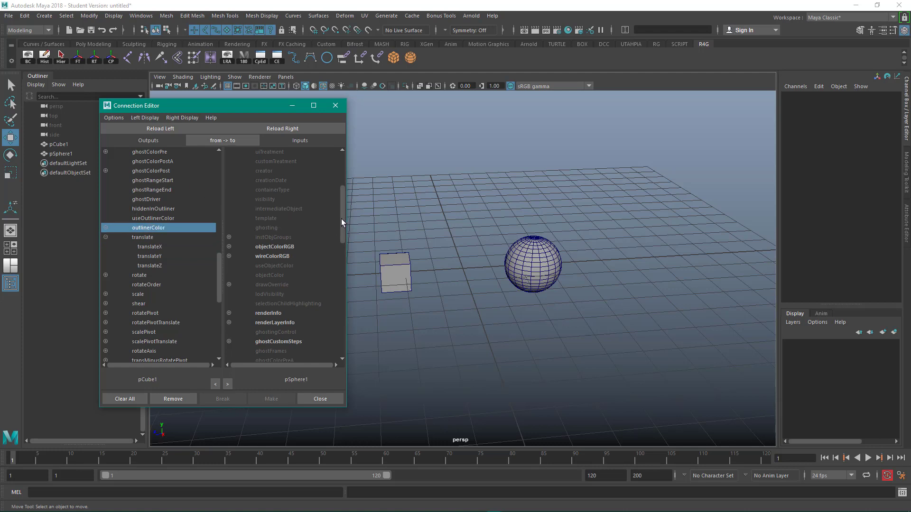
left_click_drag(341, 218, 327, 263)
left_click(136, 237)
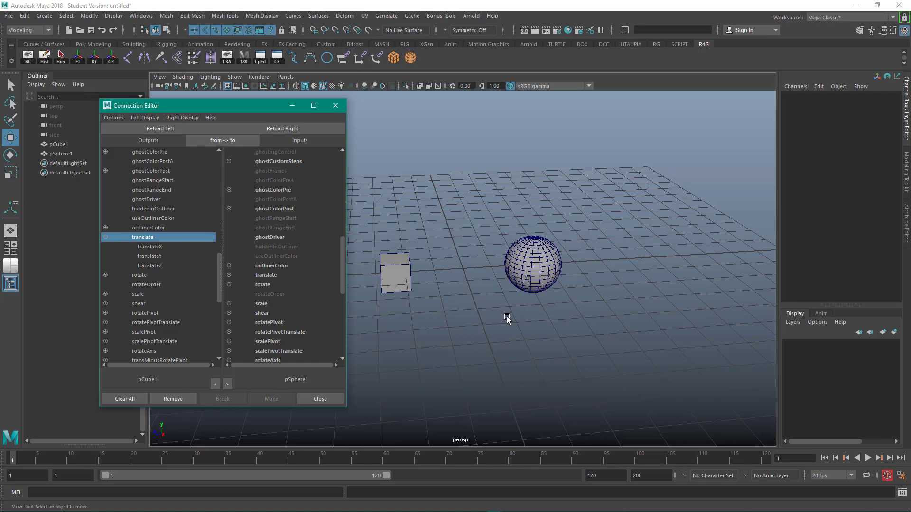
middle_click_drag(507, 316, 443, 336, "alt")
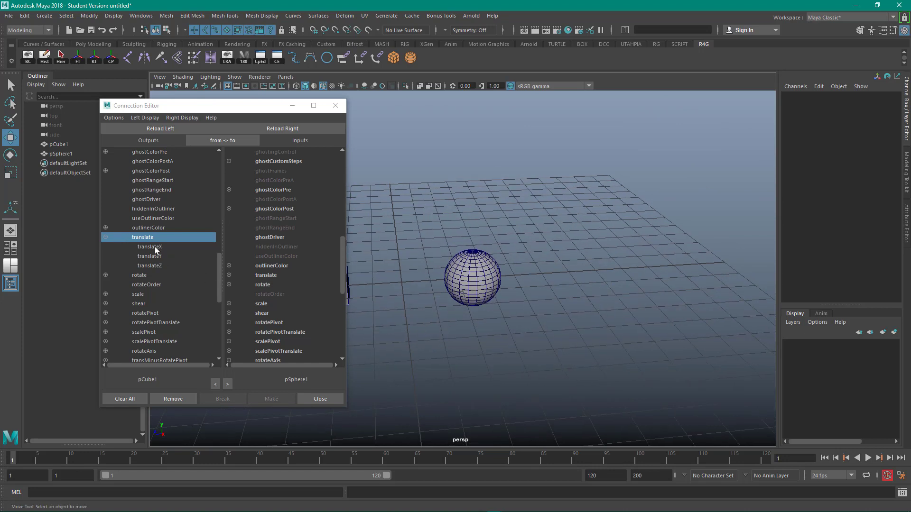
middle_click_drag(421, 265, 499, 249, "alt")
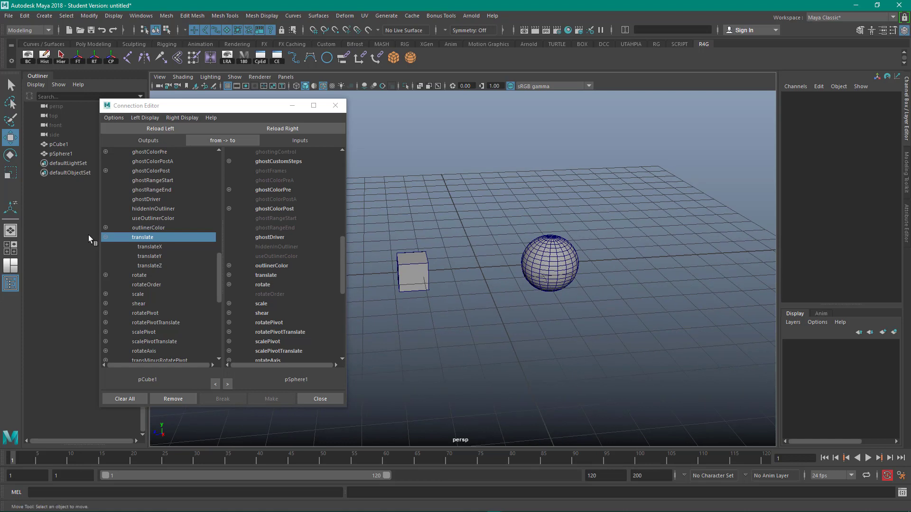
left_click(140, 241)
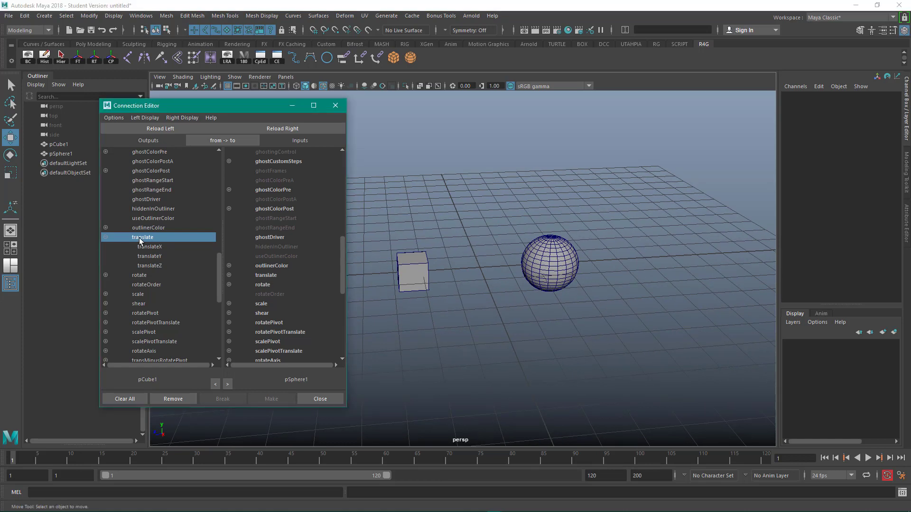
left_click(272, 277)
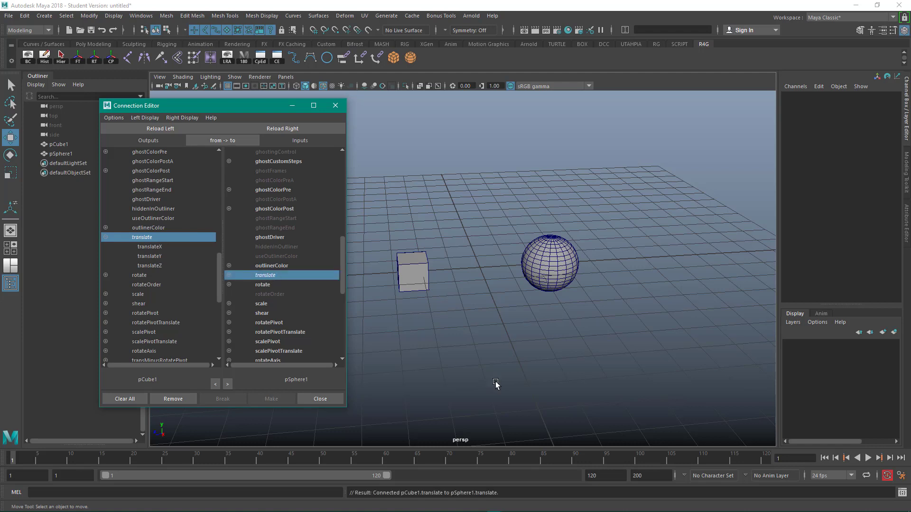
- Select the cube and move it up about 2.2 units and slightly along Z to test the connection
left_click(437, 221)
left_click_drag(392, 228, 431, 295)
left_click_drag(411, 235, 409, 174)
left_click_drag(369, 216, 387, 207)
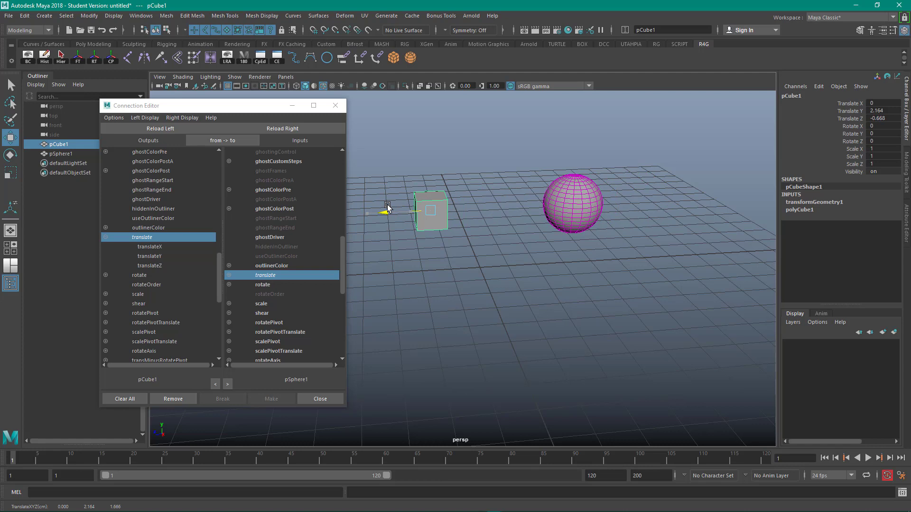
- Undo the cube's test moves to return it to the origin
left_click_drag(433, 226, 430, 227)
key("ctrl+z")
key("ctrl+z")
key("ctrl+z")
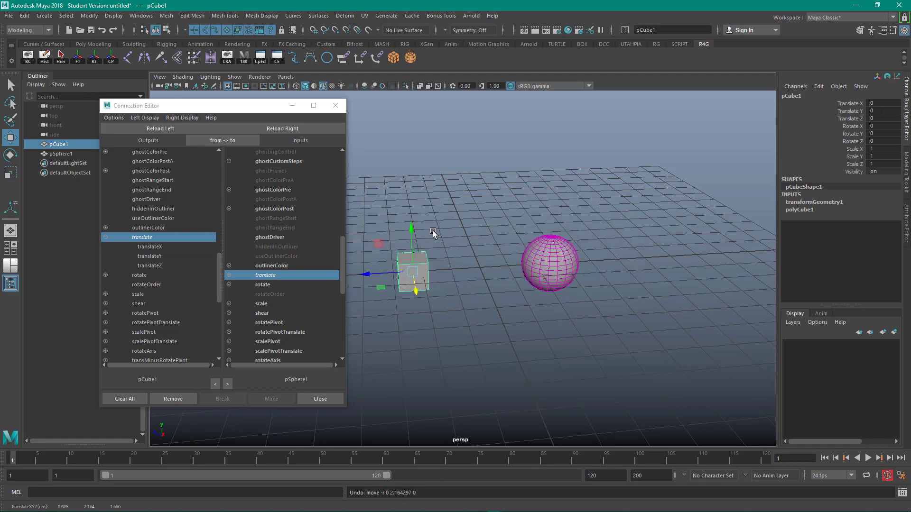
- Expand the sphere's translate input attribute to show its translateX, translateY and translateZ channels
left_click(105, 237)
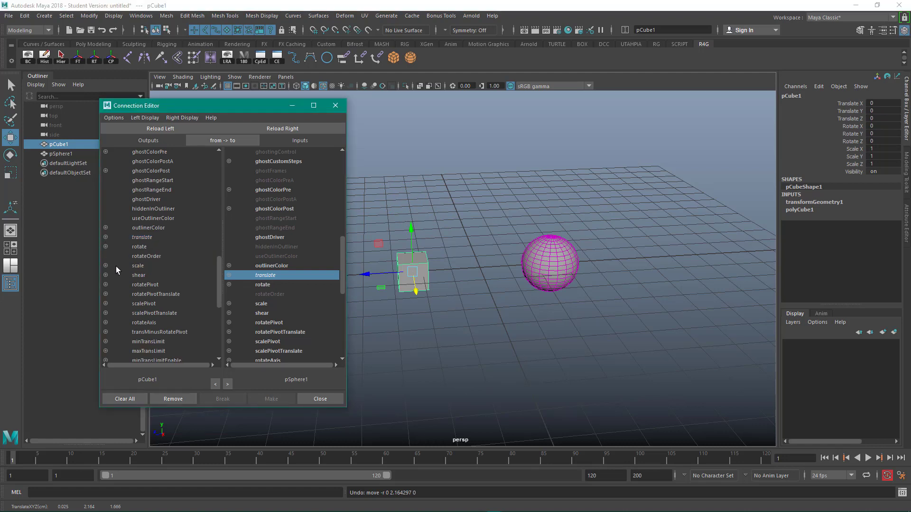
left_click(106, 237)
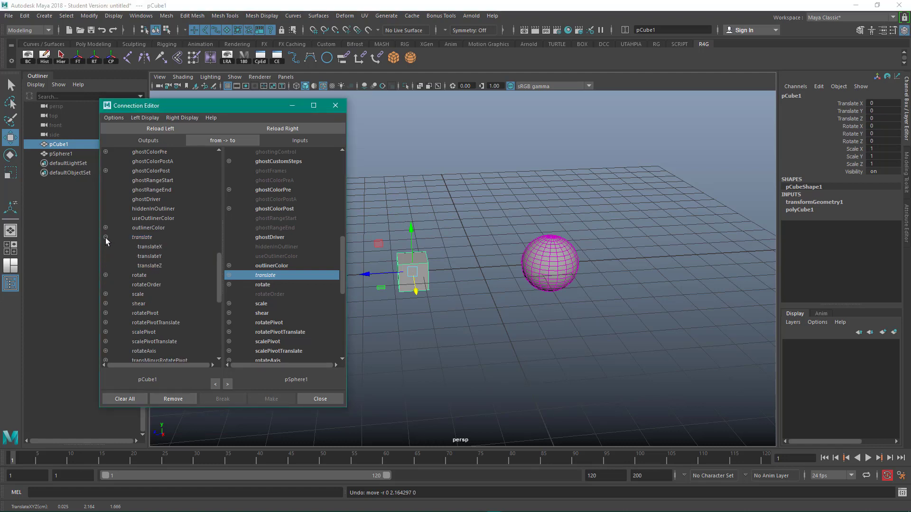
left_click(229, 276)
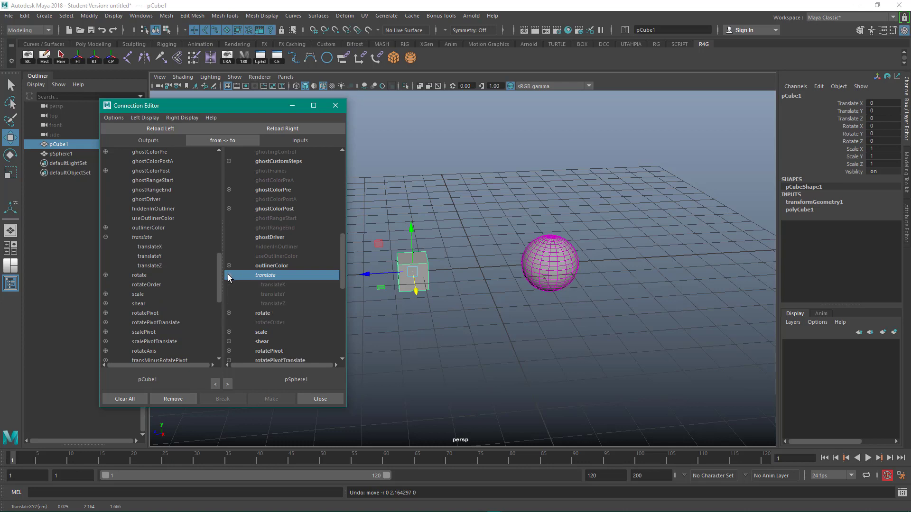
- Connect the cube's translateZ output to the sphere's translateY input
left_click(149, 247)
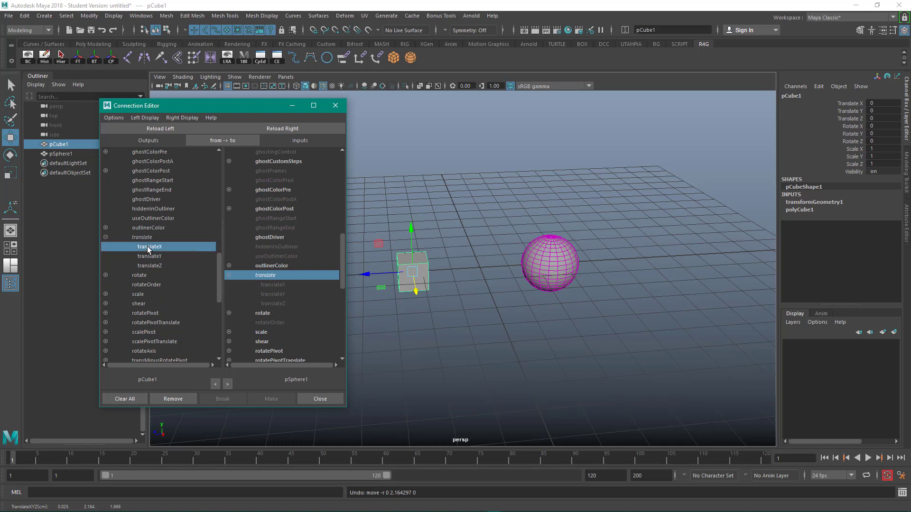
left_click(229, 275)
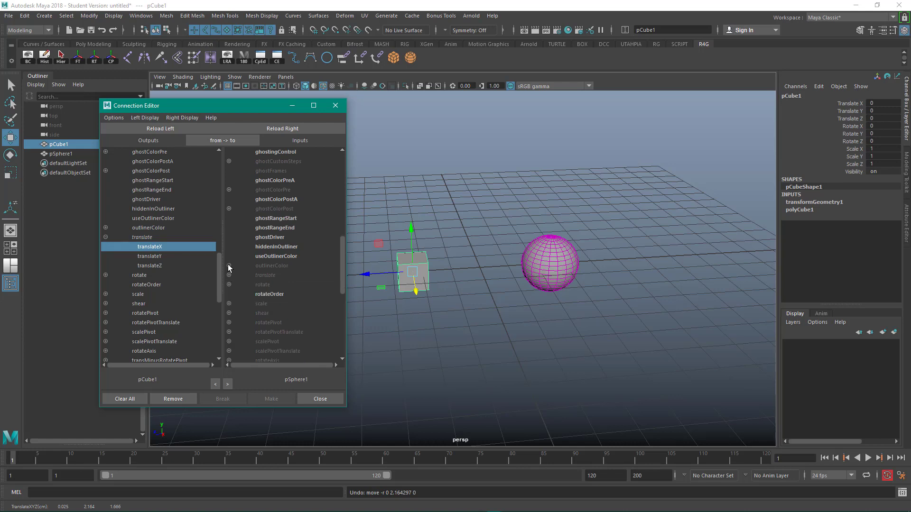
left_click(229, 275)
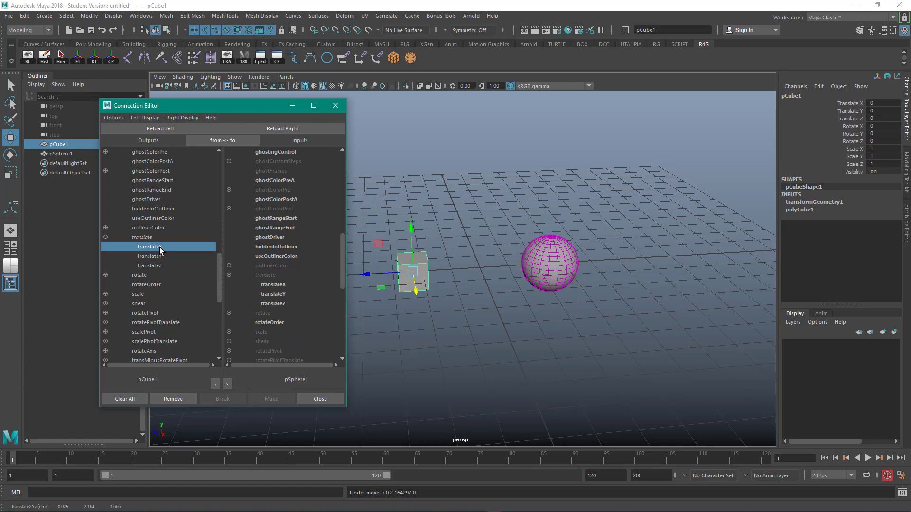
left_click(155, 266)
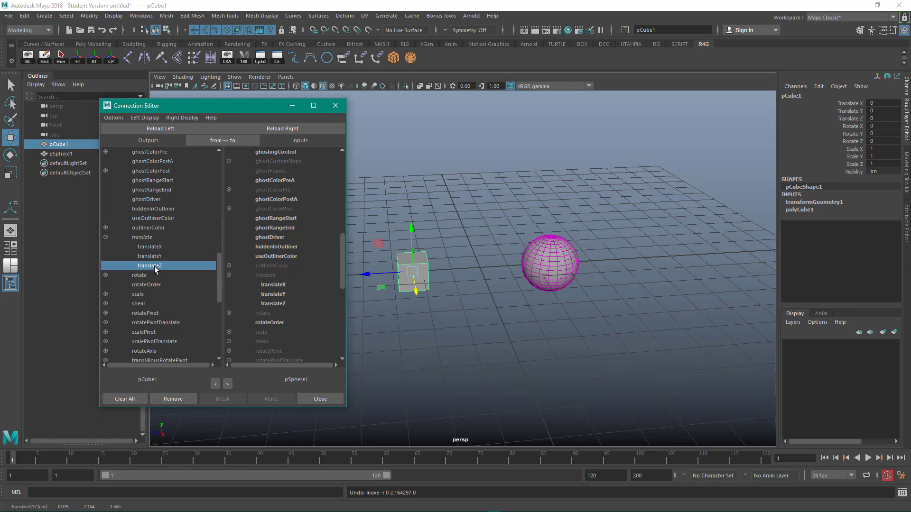
left_click(284, 294)
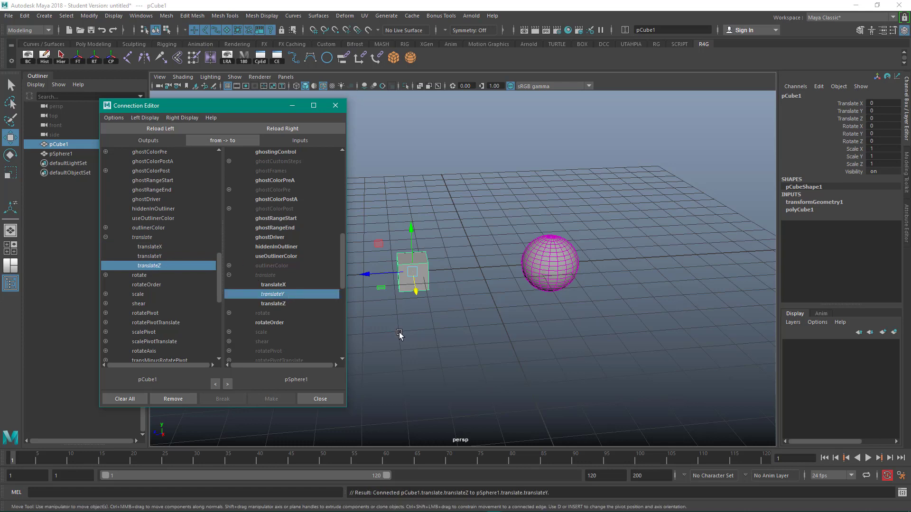
- Move the cube about 2 units along Z and slightly along X to test the new connection
middle_click_drag(398, 327, 463, 331, "alt")
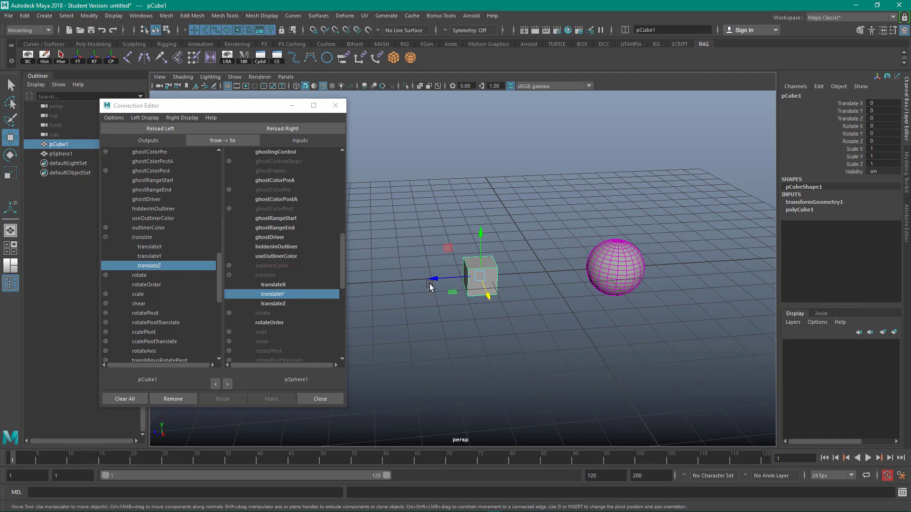
left_click_drag(438, 279, 374, 281)
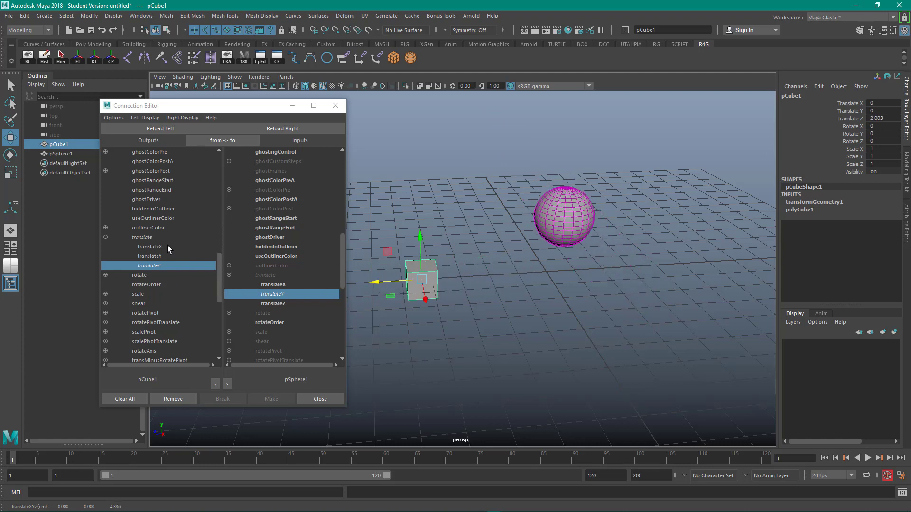
mouse_move(425, 300)
left_mouse_down()
mouse_move(429, 332)
mouse_move(418, 290)
mouse_move(423, 296)
left_mouse_up()
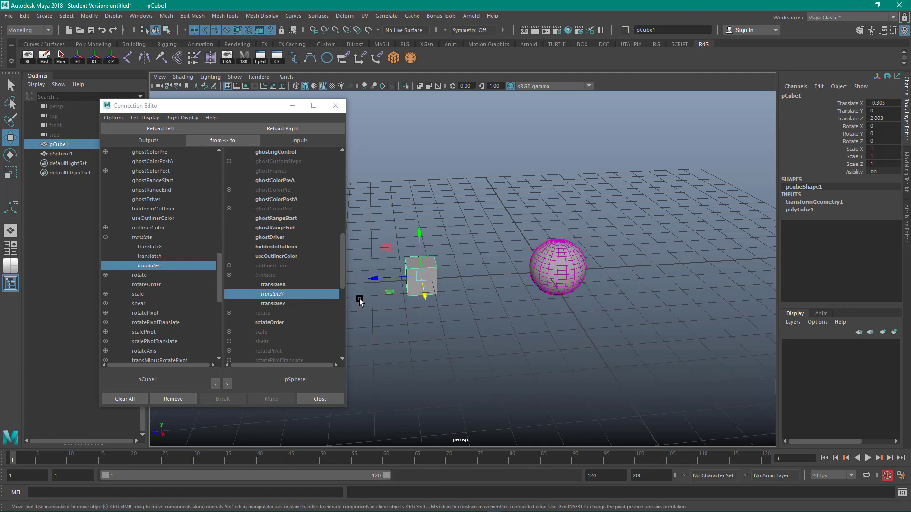
- Disconnect the cube's translate output from the sphere's translate input
left_click(150, 238)
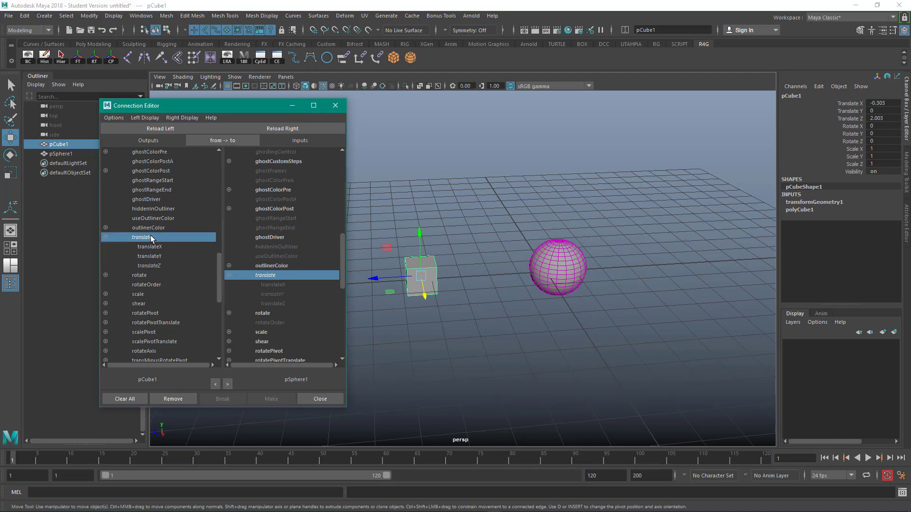
left_click(275, 275)
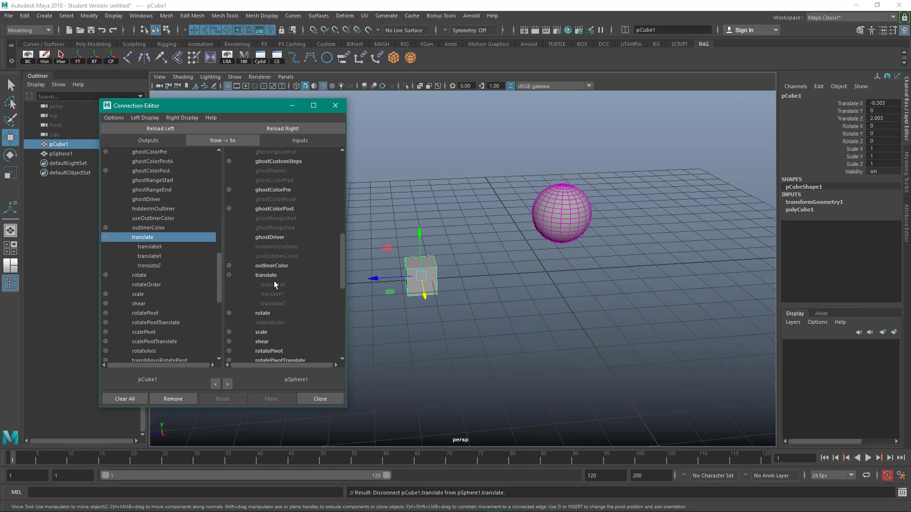
- Connect the cube's translateX output to the sphere's translateY input
left_click(154, 248)
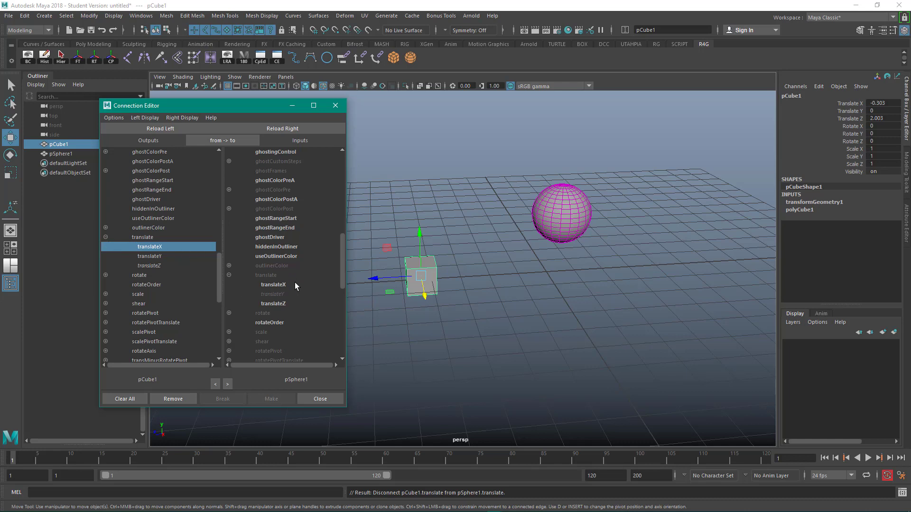
left_click(268, 294)
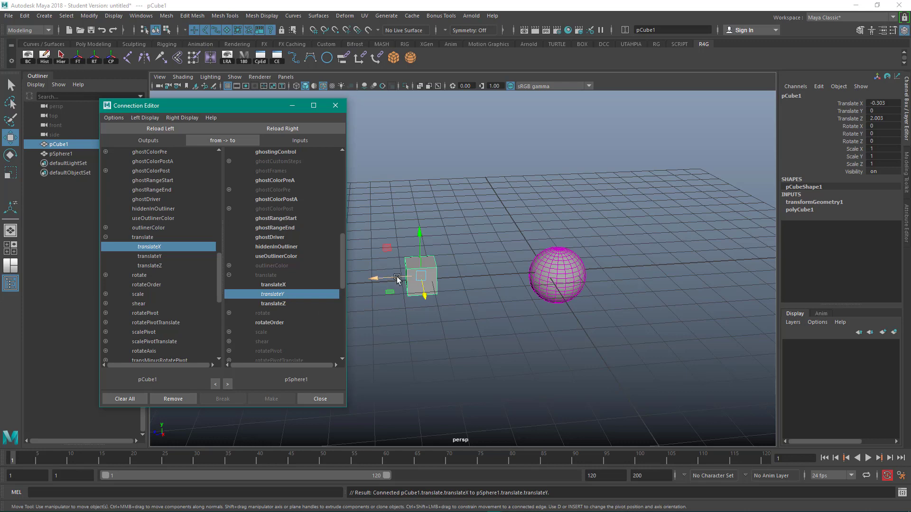
- Deselect everything and close the Connection Editor
left_click(159, 266)
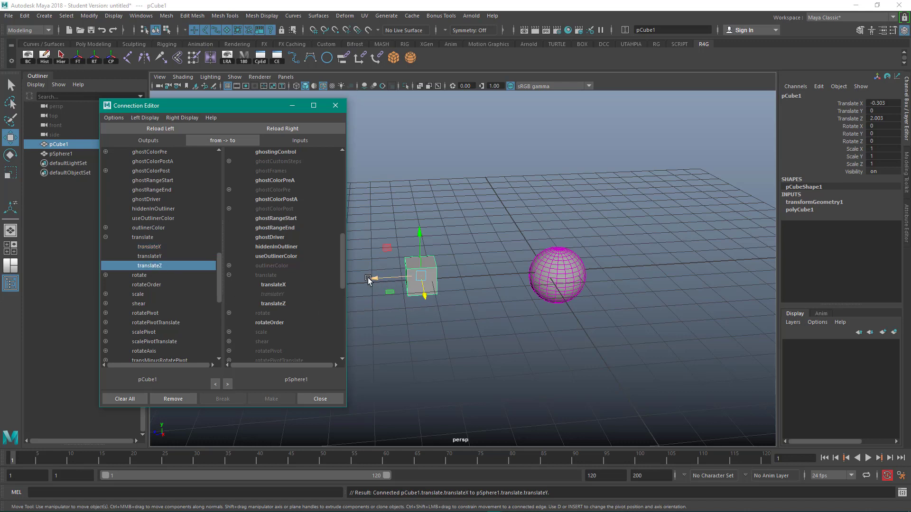
mouse_move(373, 279)
left_mouse_down()
mouse_move(451, 273)
mouse_move(378, 277)
left_mouse_up()
left_click(406, 334)
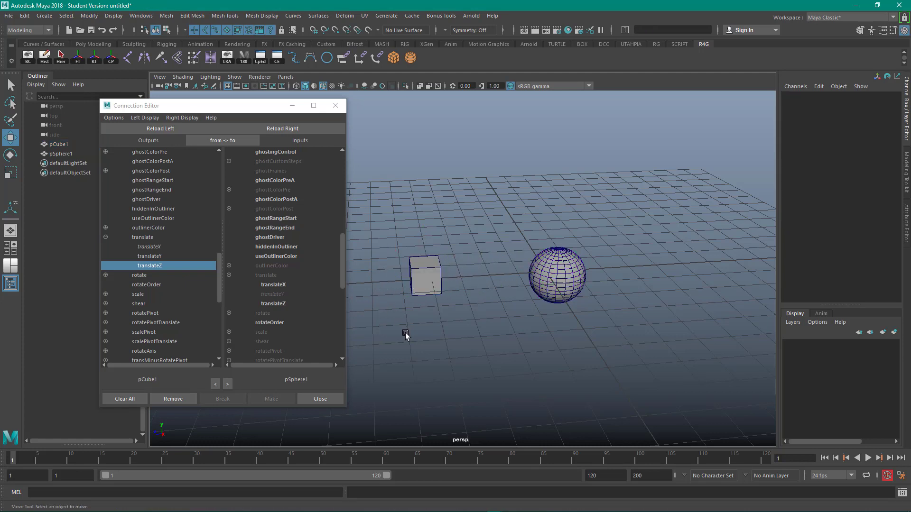
left_click(336, 106)
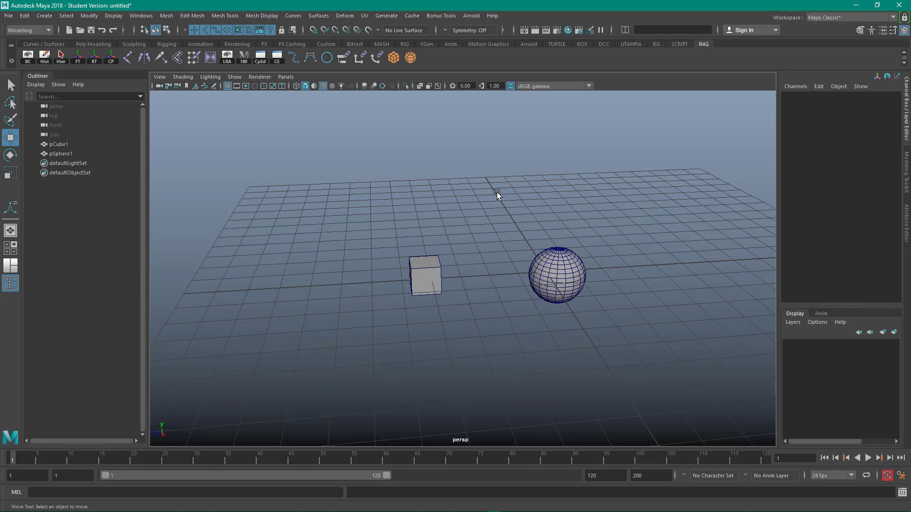
- Select the sphere and set its translate values to 0
left_click_drag(497, 193, 557, 281)
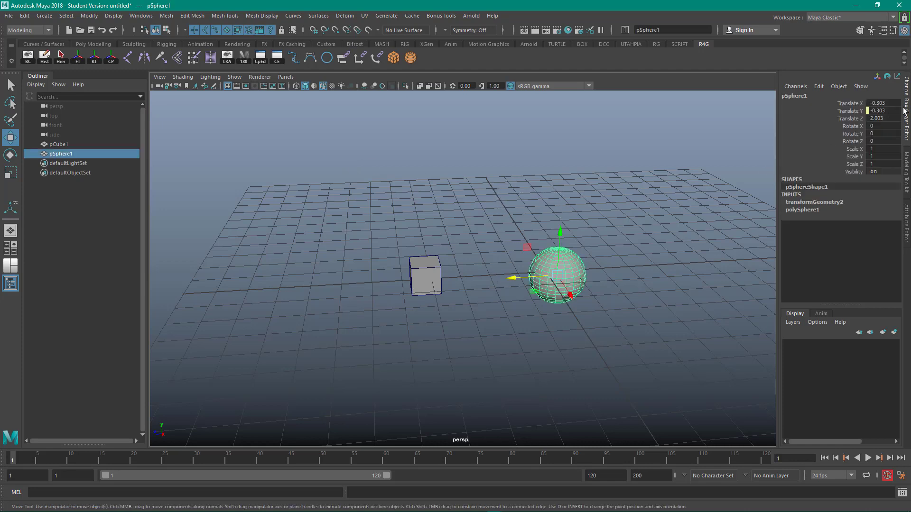
left_click_drag(884, 118, 875, 103)
type("0")
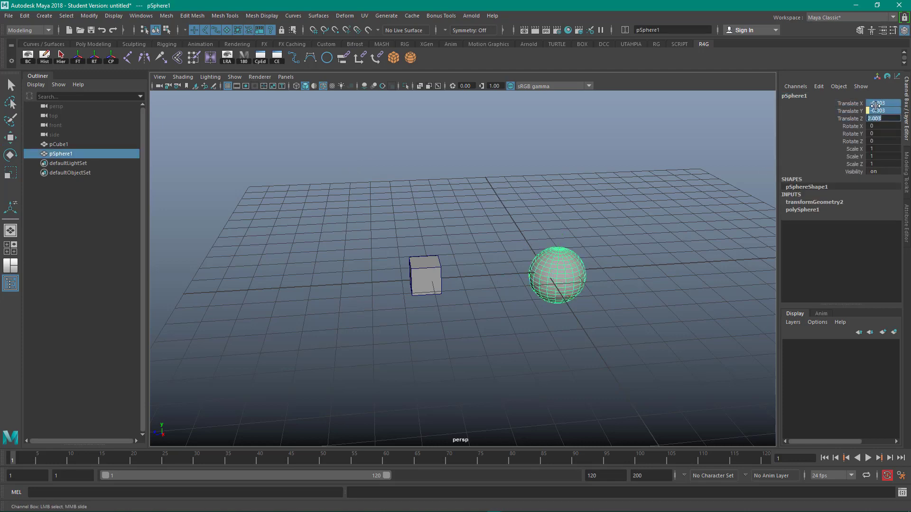
key("Return")
left_click(726, 139)
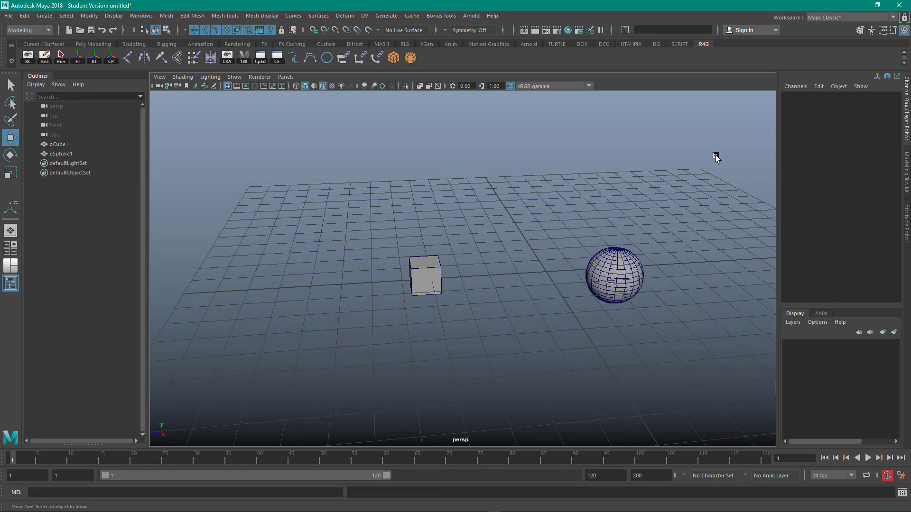
- Break the connection on the sphere's Translate Y channel
left_click(609, 255)
left_click(852, 110)
right_click(852, 110)
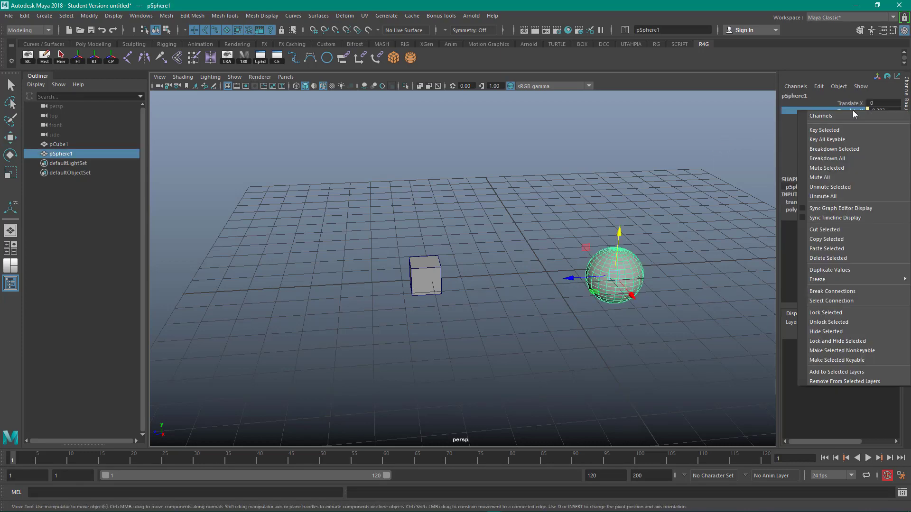
left_click(858, 290)
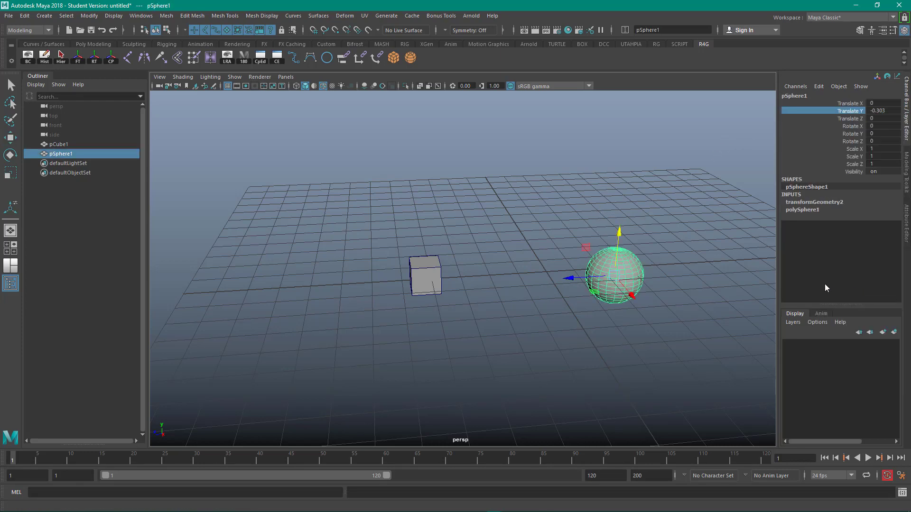
- Set the sphere's Translate Y to 0
left_click(660, 244)
left_click(612, 269)
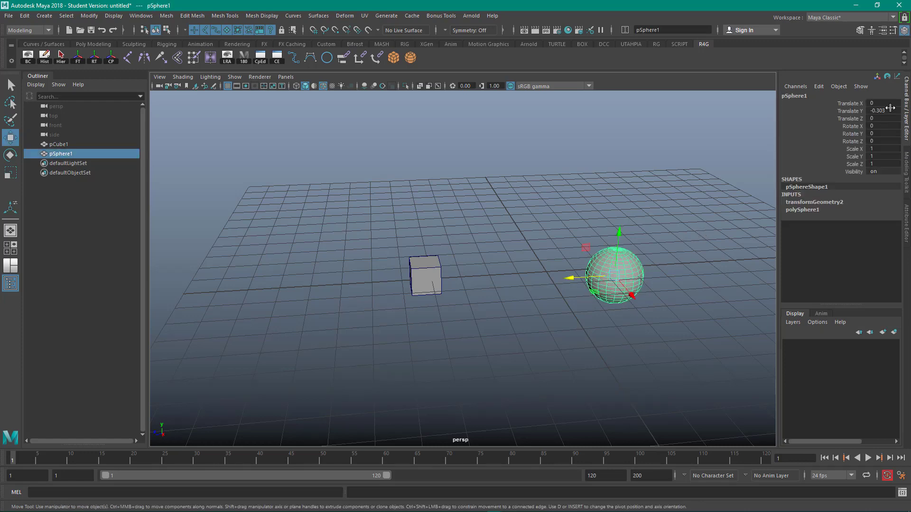
double_click(890, 109)
type("0")
key("Return")
left_click(563, 187)
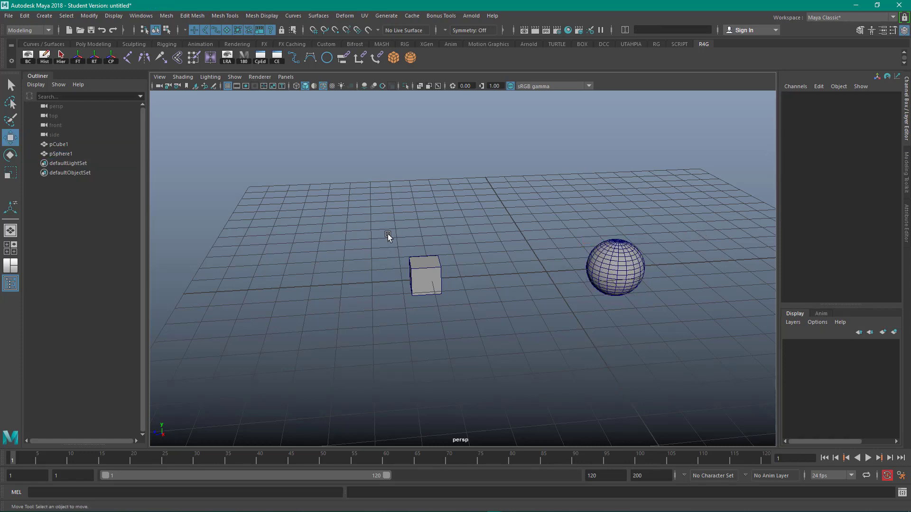
- Select the cube and reset its translate values to 0
left_click_drag(388, 236, 448, 323)
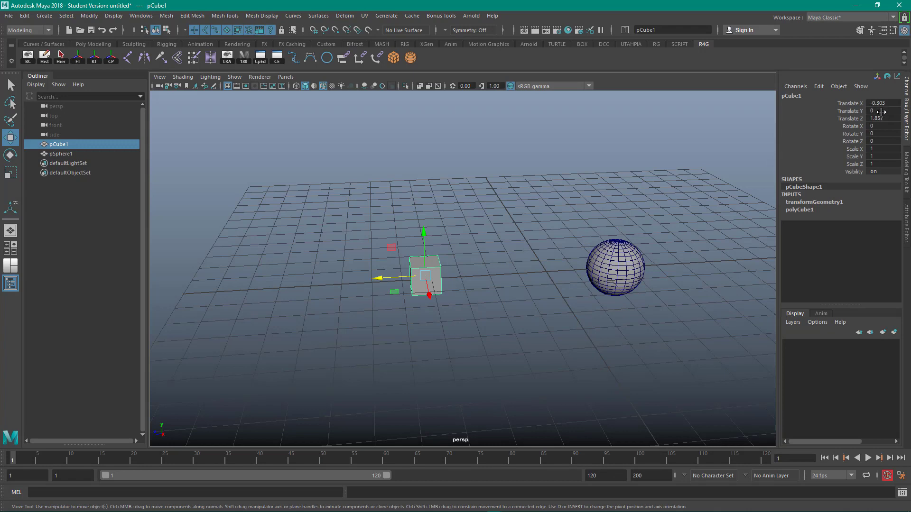
left_click_drag(884, 103, 890, 118)
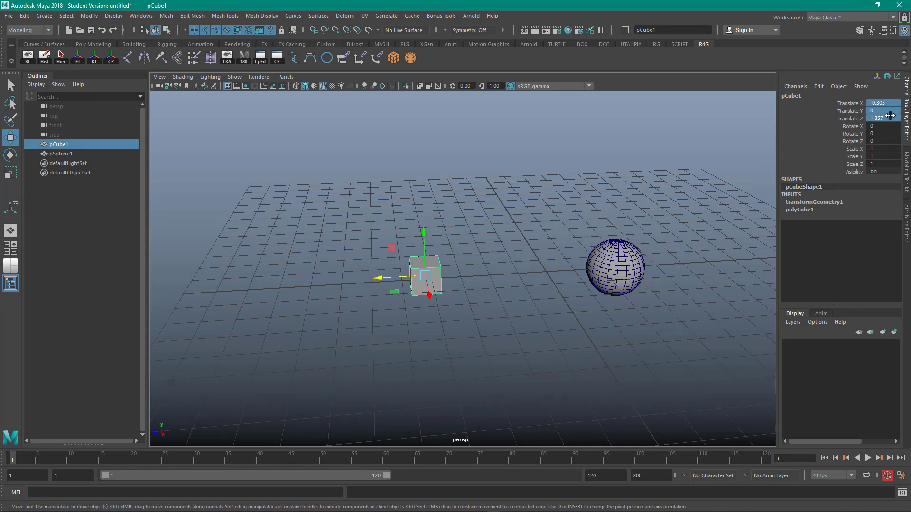
type("0")
key("Return")
- Open the Connection Editor again
left_click_drag(538, 194, 605, 250)
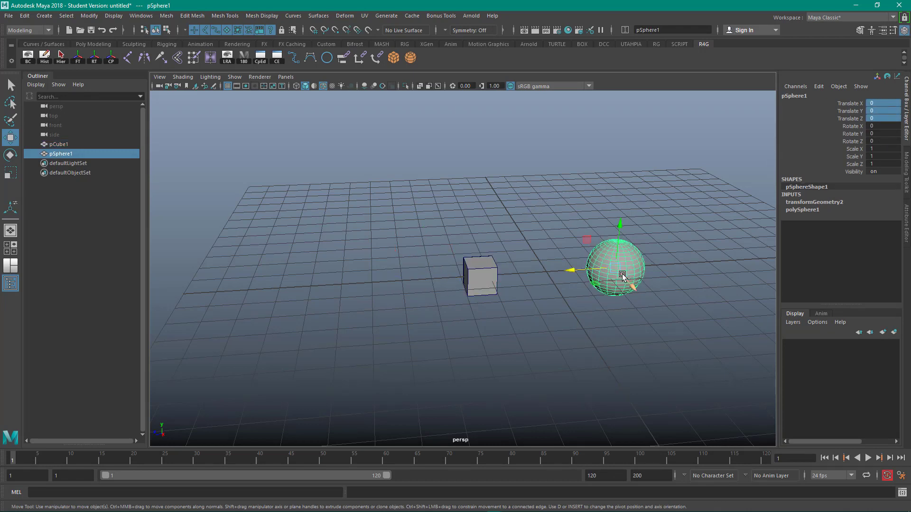
left_click(550, 192)
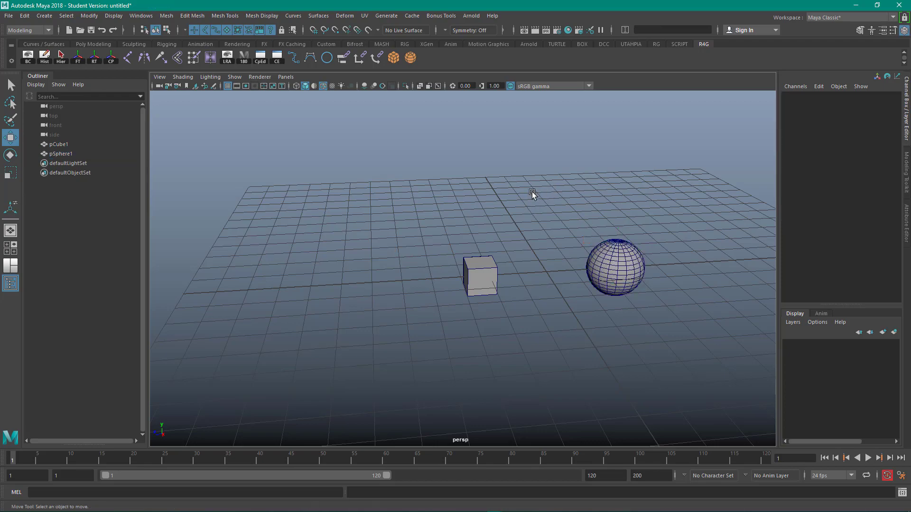
left_click_drag(531, 195, 433, 57, "alt")
middle_click_drag(434, 57, 482, 171, "alt")
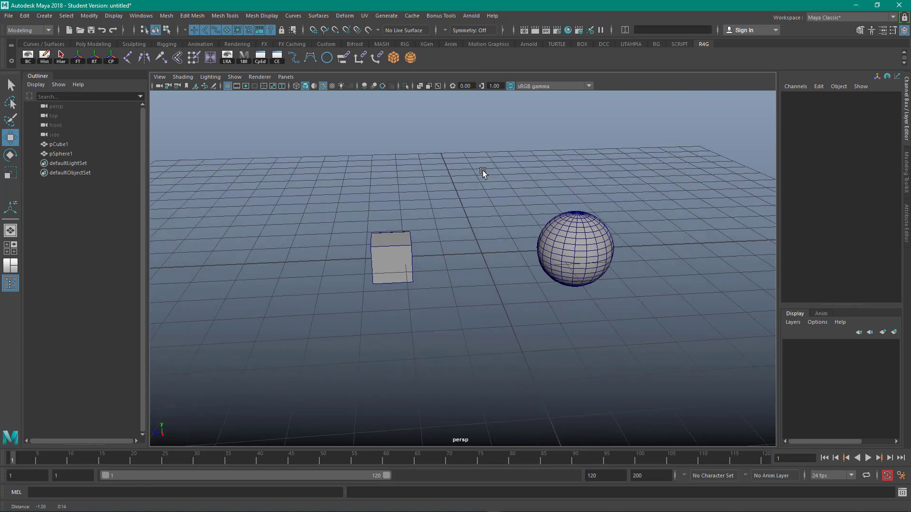
left_click(277, 58)
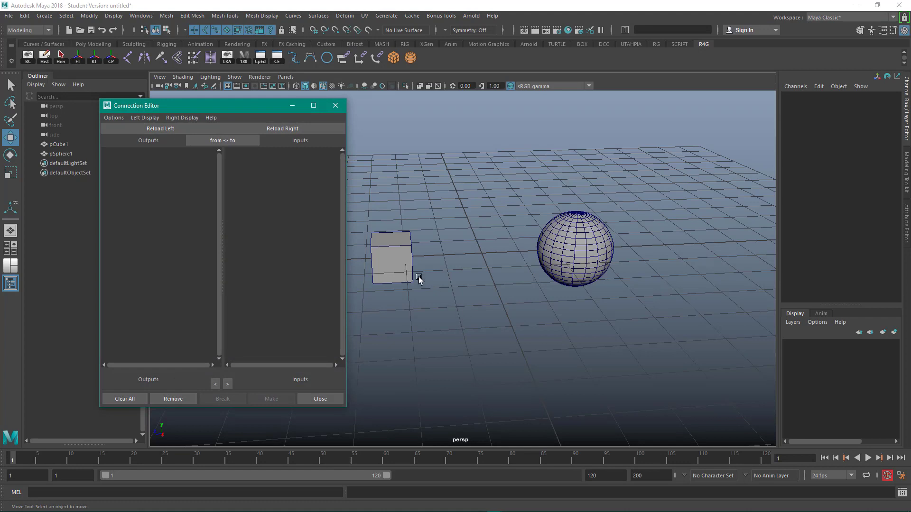
- Load the cube into the left side and the sphere into the right side of the Connection Editor
left_click(393, 257)
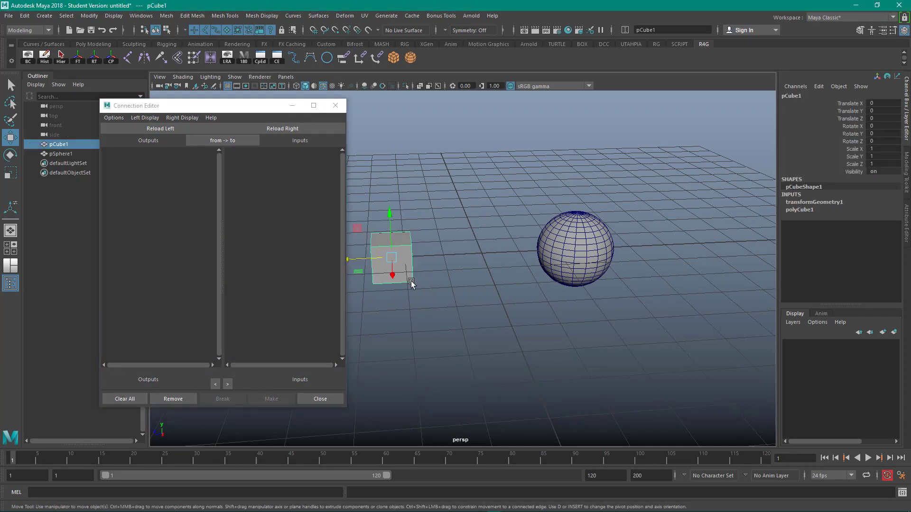
left_click(169, 132)
left_click_drag(493, 175, 626, 305)
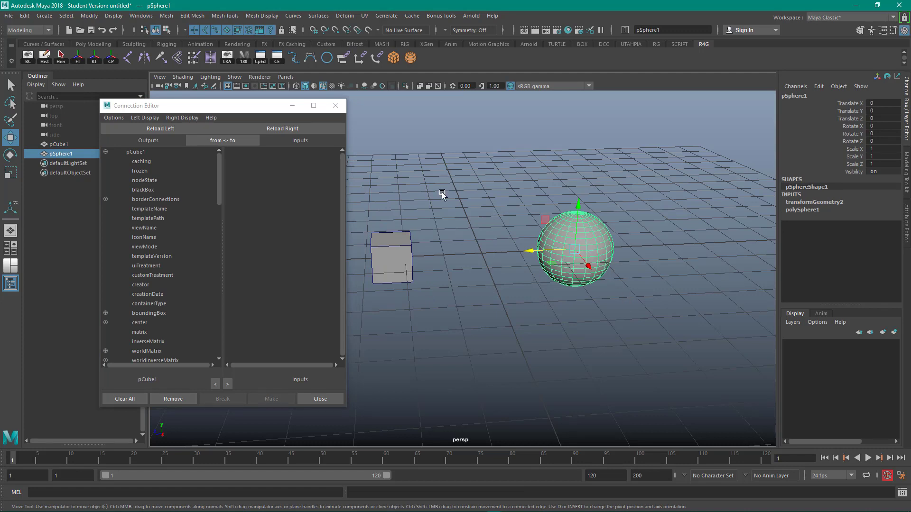
left_click(304, 132)
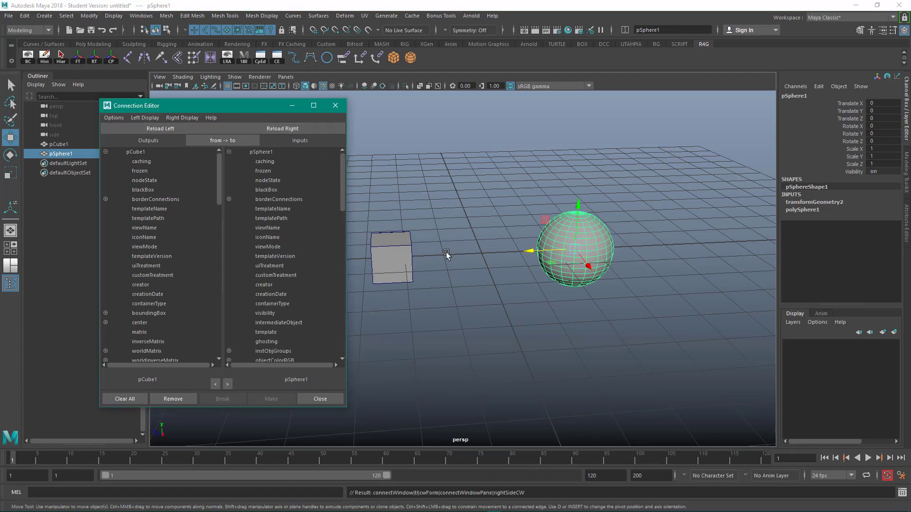
- Connect the cube's translateZ output to the sphere's translateY input in the Connection Editor
middle_click_drag(456, 253, 498, 250, "alt")
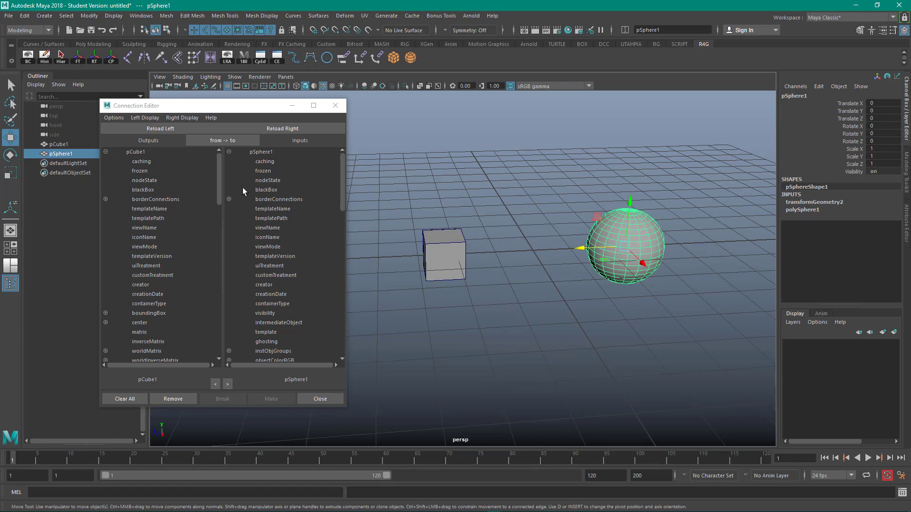
left_click_drag(219, 190, 207, 284)
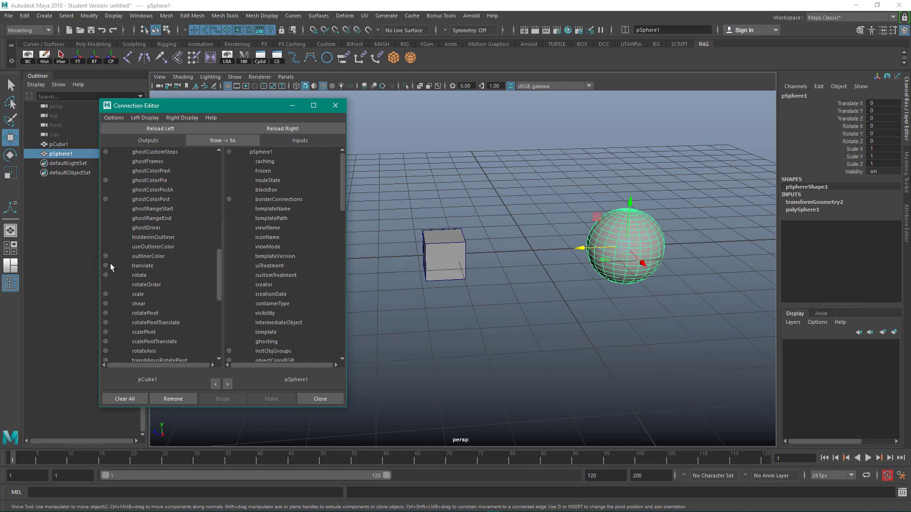
left_click(142, 267)
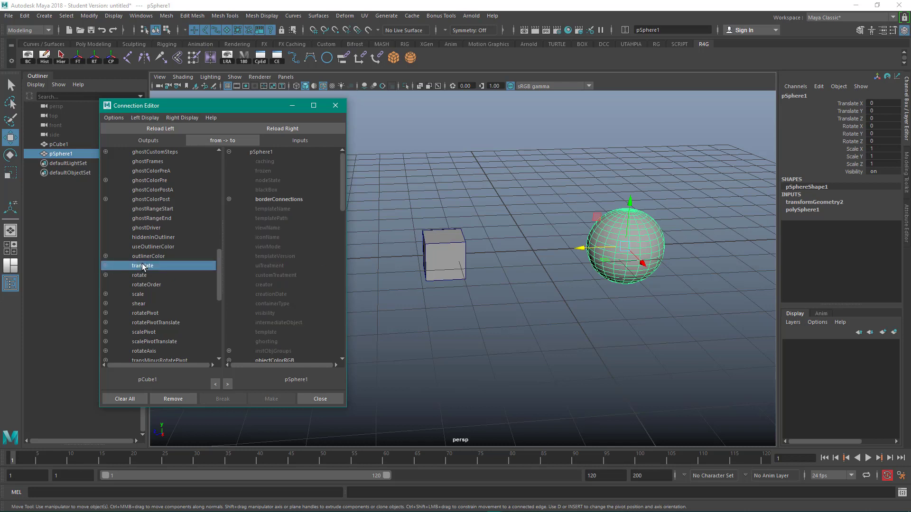
left_click(106, 266)
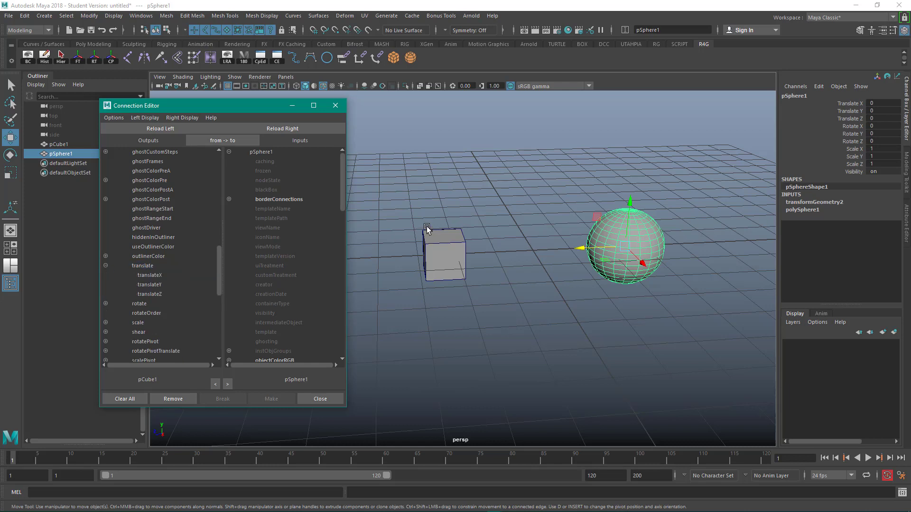
left_click(432, 241)
left_click(404, 301)
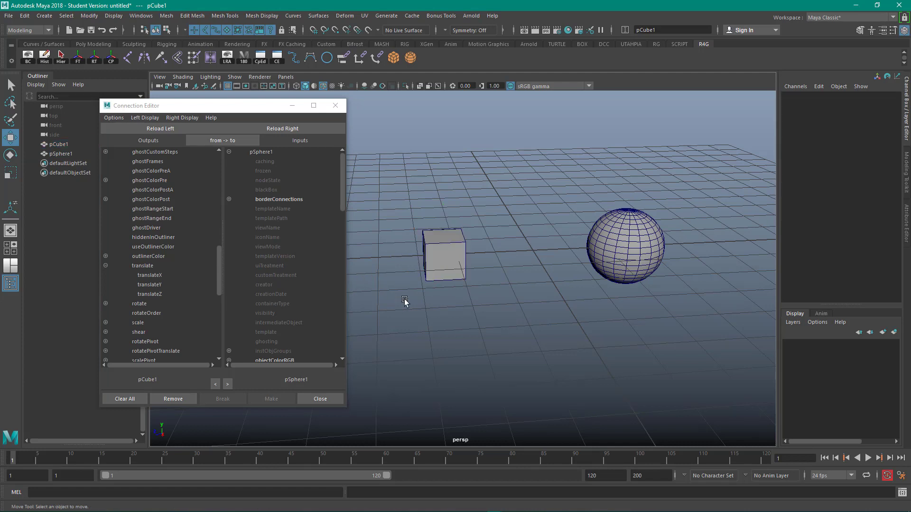
left_click(439, 256)
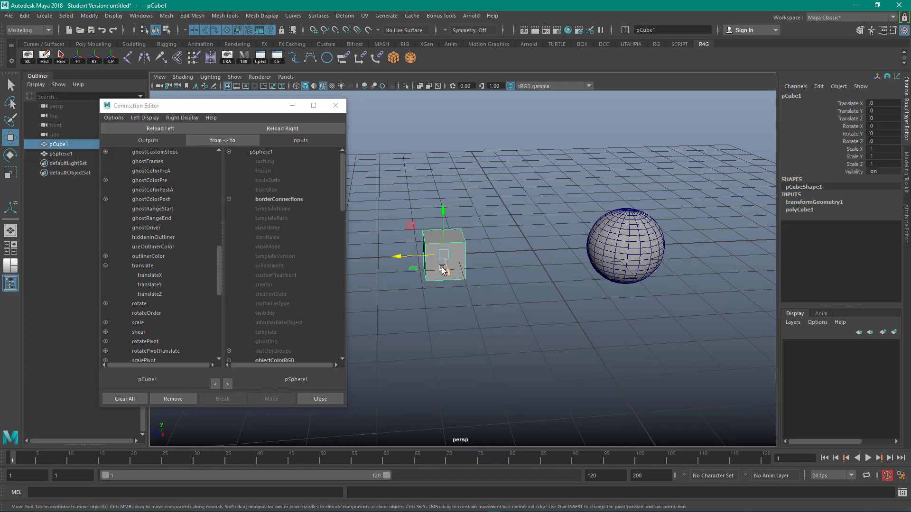
left_click(160, 294)
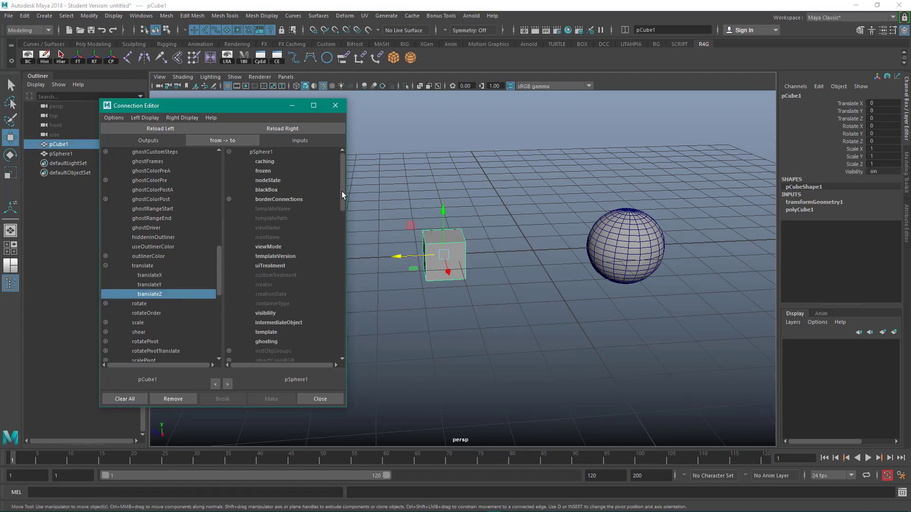
left_click_drag(343, 192, 340, 270)
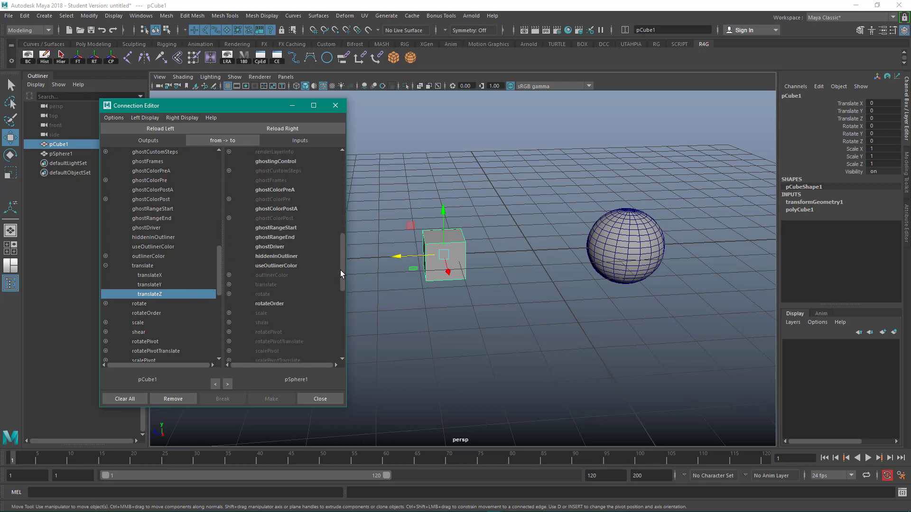
left_click(229, 285)
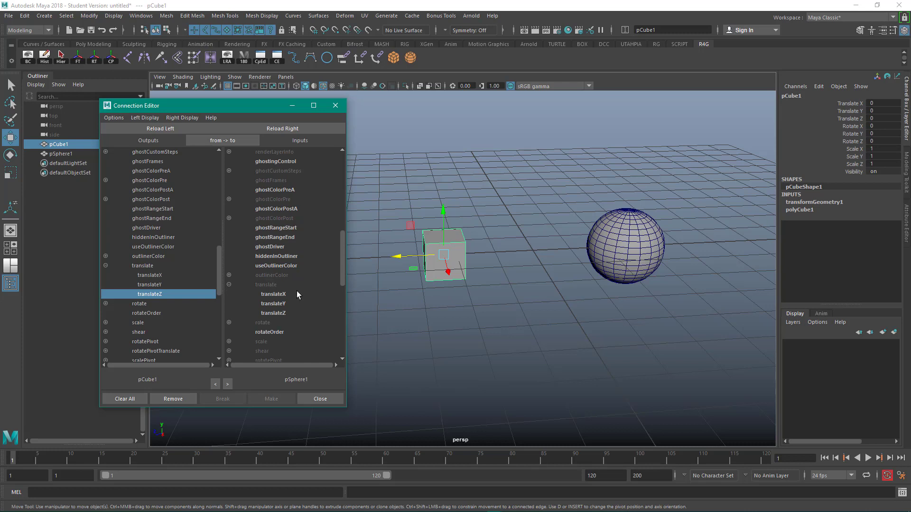
left_click(278, 306)
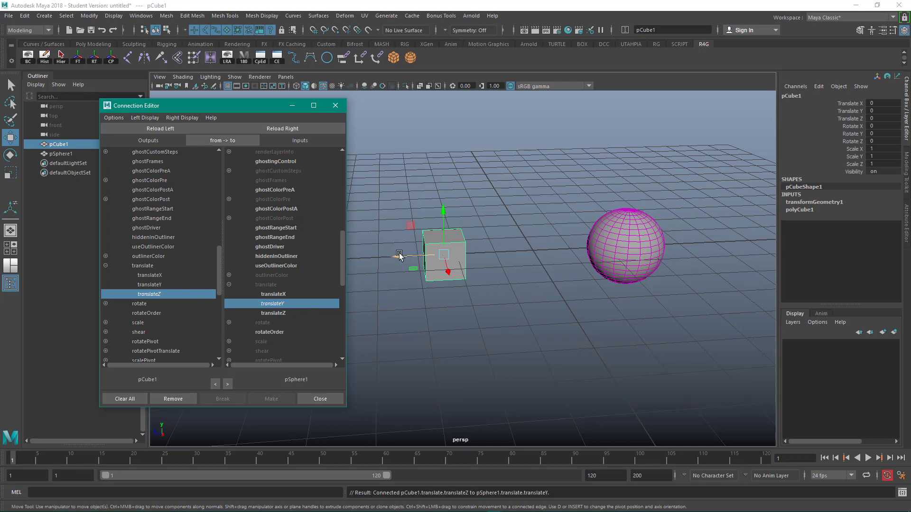
- Move the cube along its Z axis to test the link, then select the sphere to check its channels
left_click_drag(399, 256, 376, 278)
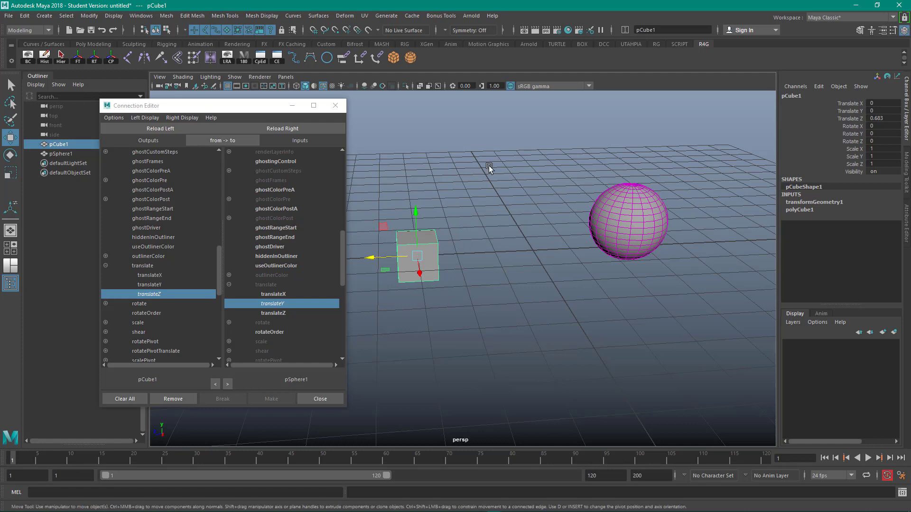
left_click(637, 225)
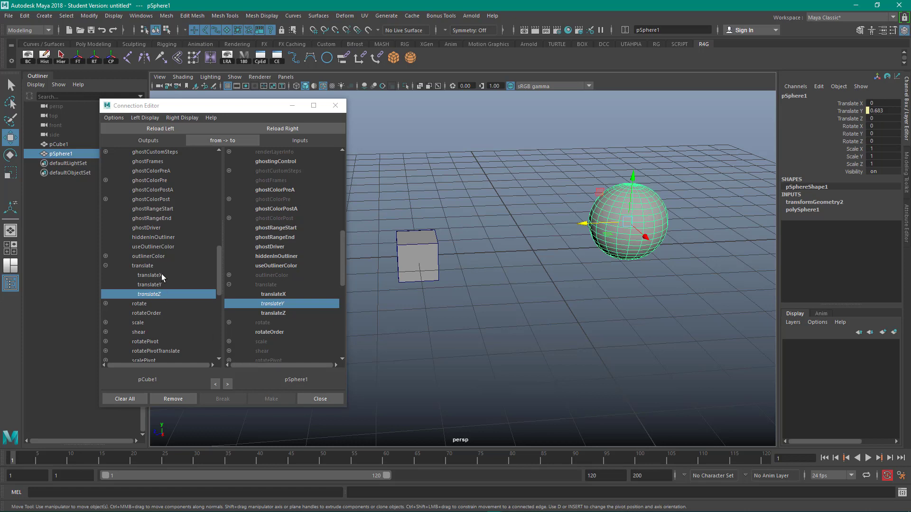
- Connect the cube's translateX output to the sphere's rotateY input
left_click(157, 277)
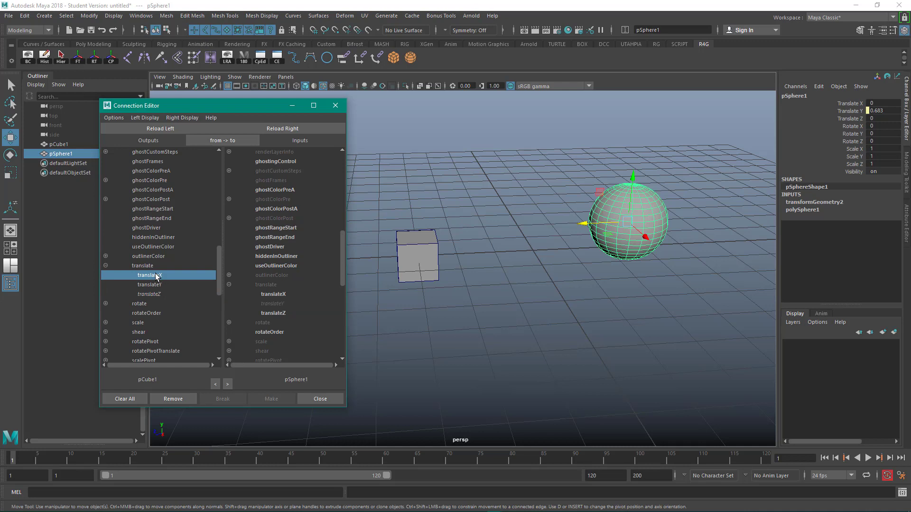
left_click(229, 322)
left_click(278, 342)
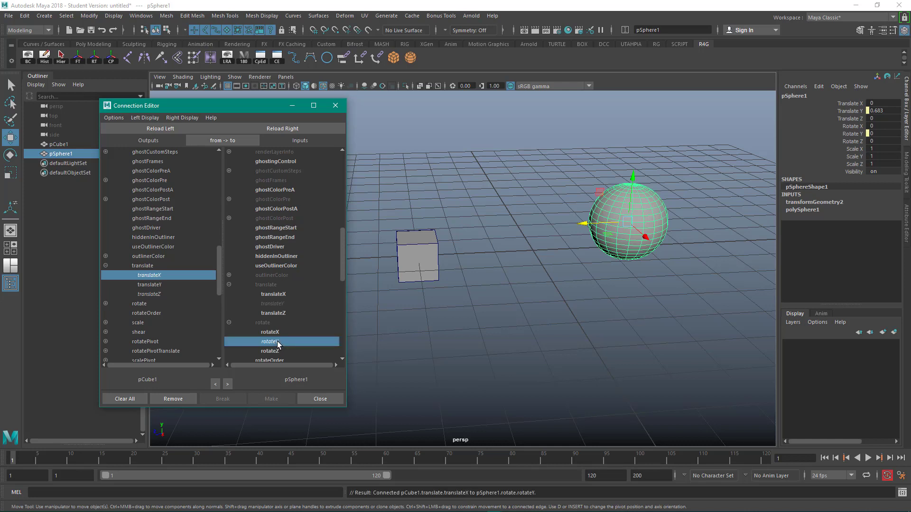
- Select the cube, move it back and forth along X to test the rotation link, and close the Connection Editor
left_click(477, 332)
left_click(427, 262)
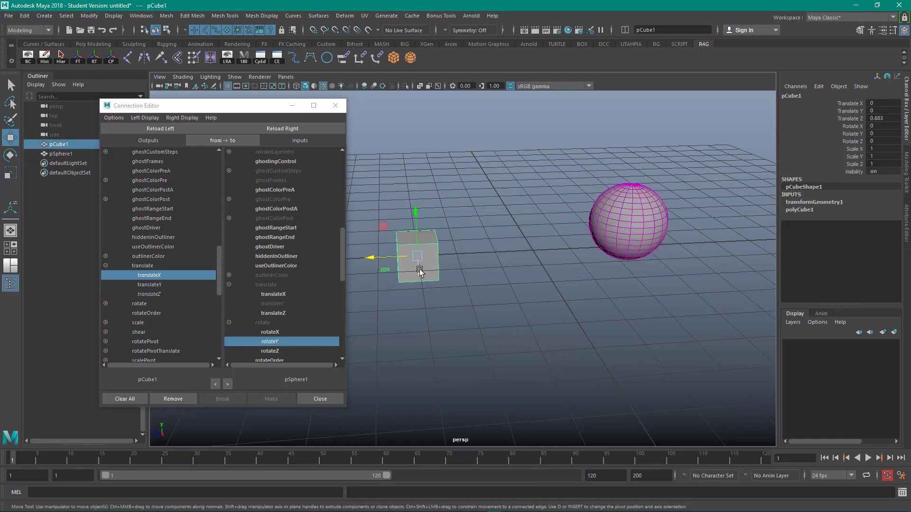
left_click_drag(420, 272, 504, 161)
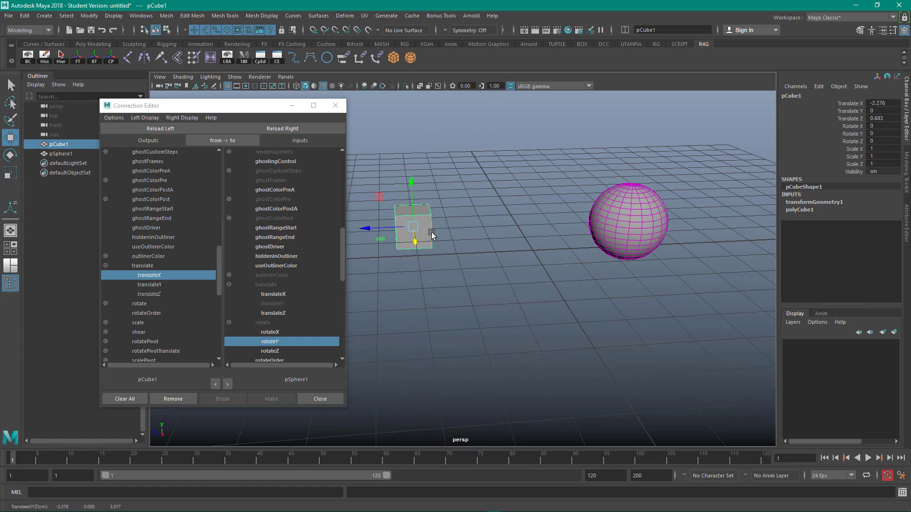
left_click_drag(416, 242, 425, 269)
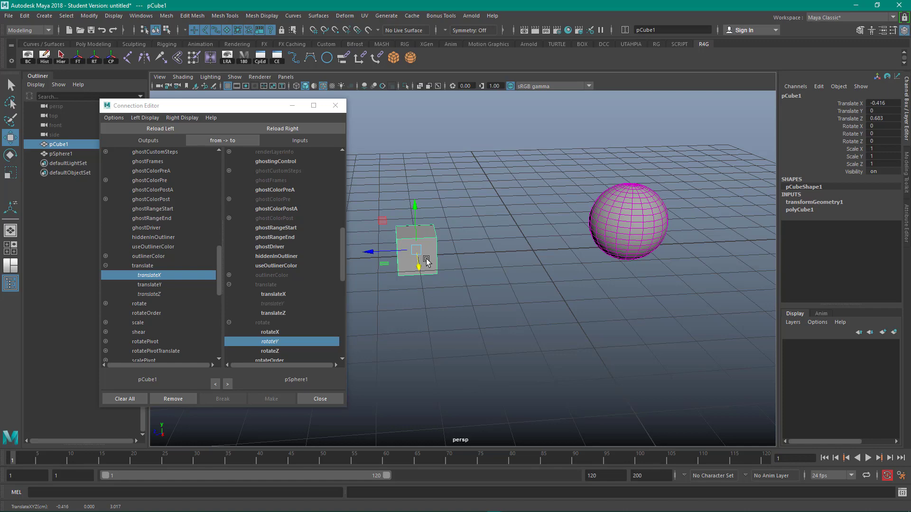
left_click(337, 107)
- Select the sphere's Translate Y through Rotate Y channels and break their connections
middle_click_drag(472, 164, 422, 171, "alt")
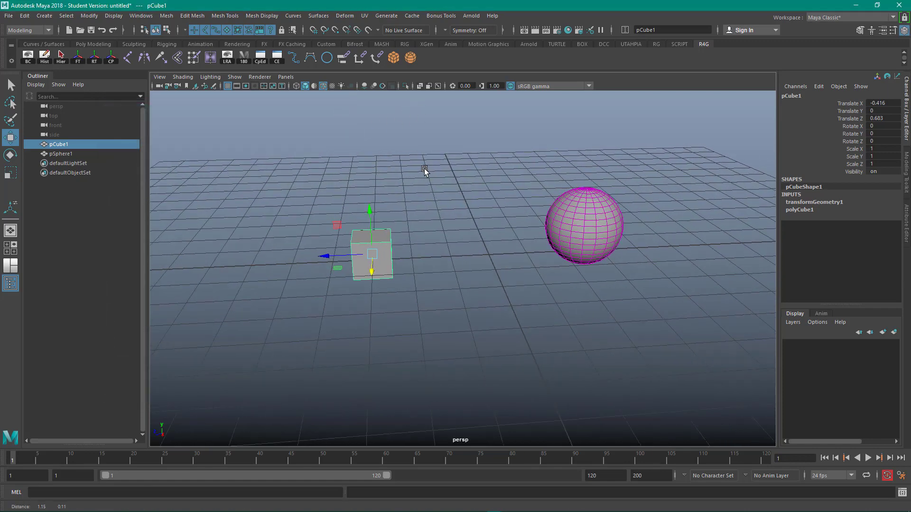
left_click(457, 203)
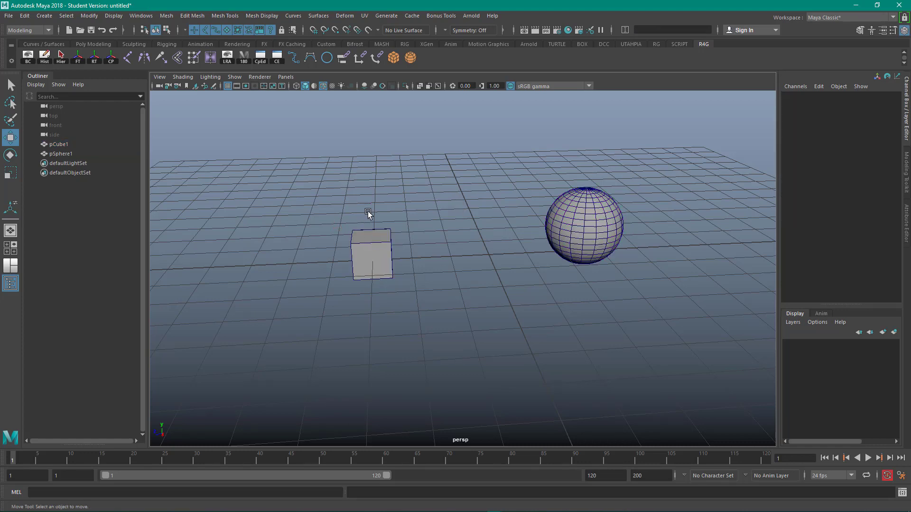
left_click(589, 227)
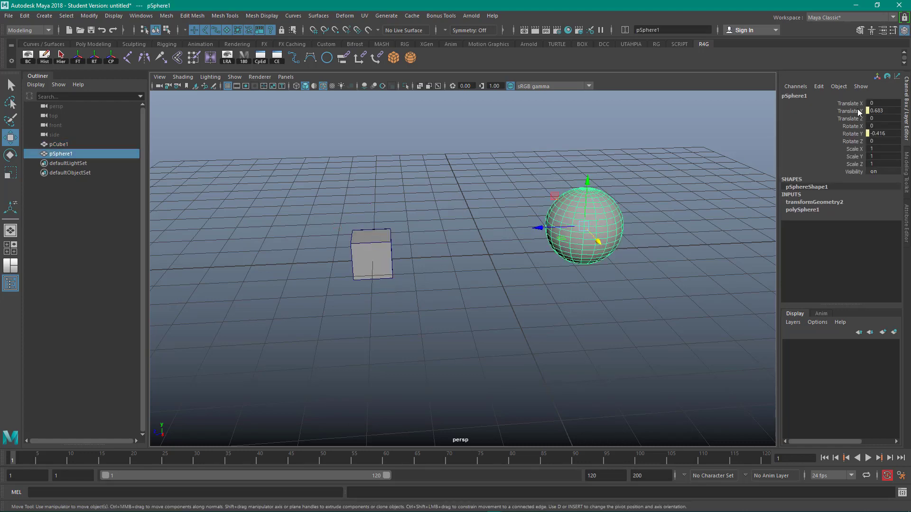
left_click_drag(857, 113, 857, 135)
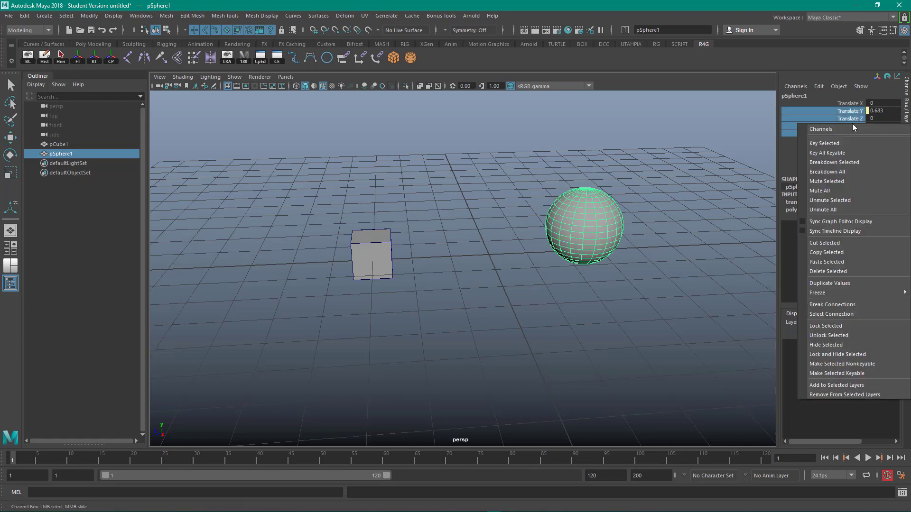
right_click(853, 123)
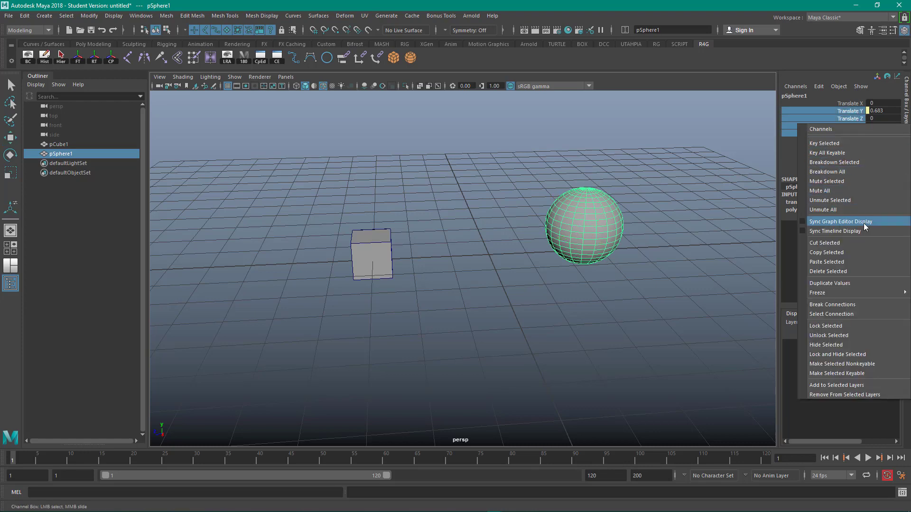
left_click(860, 309)
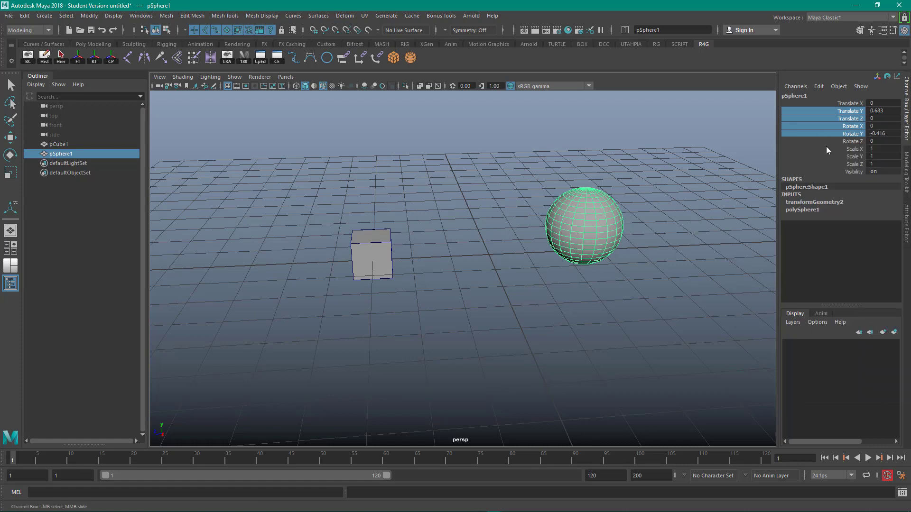
- Select both the cube and the sphere and reset their transforms with the RT shelf tool
left_click_drag(299, 198, 434, 274)
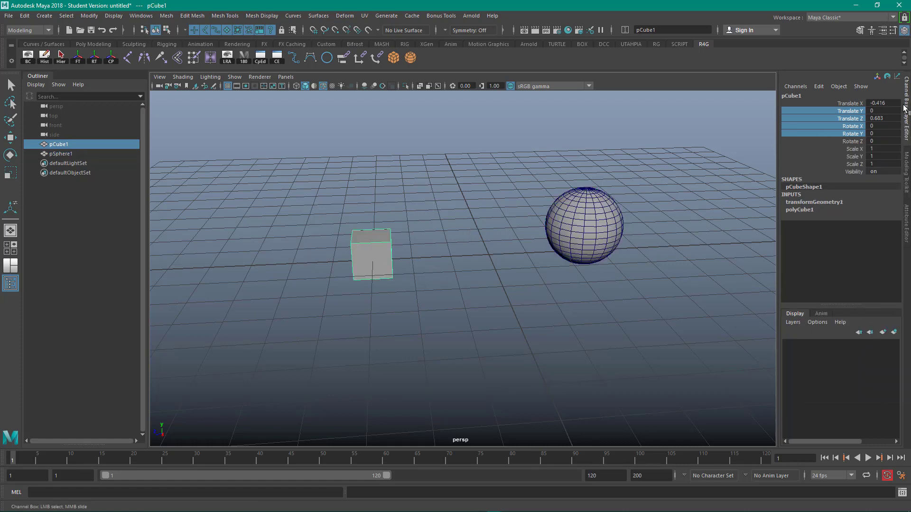
left_click_drag(280, 141, 631, 330)
key("w")
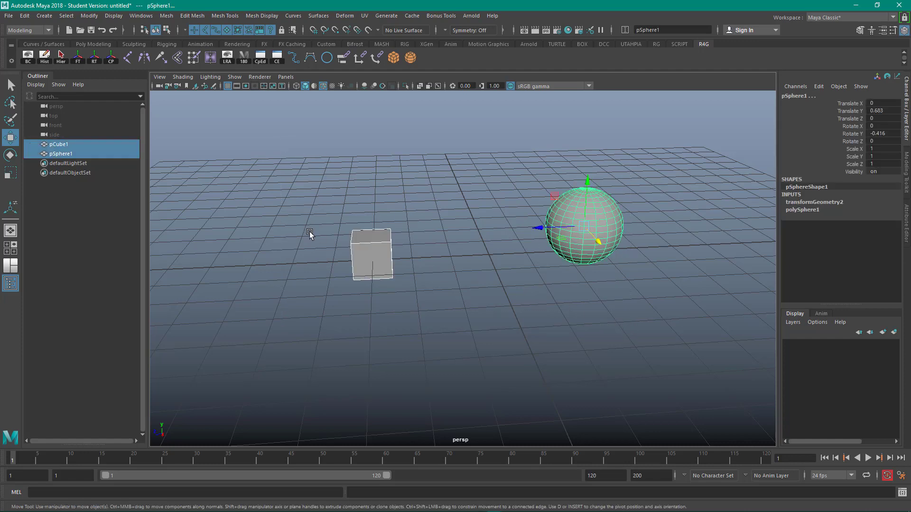
left_click(95, 58)
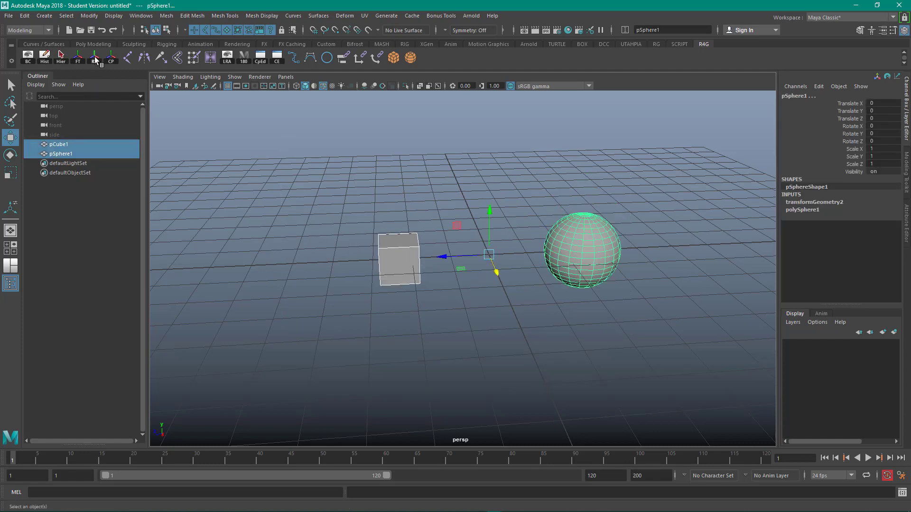
left_click(226, 176)
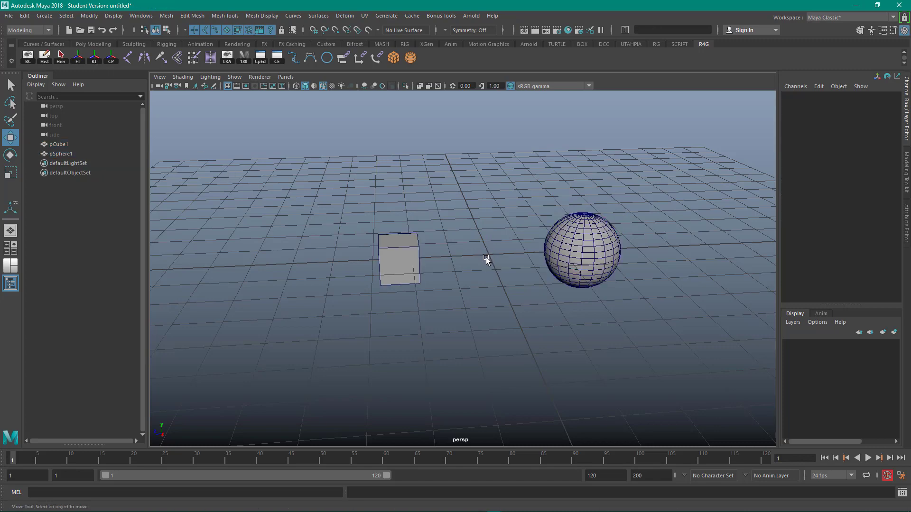
left_click_drag(488, 261, 438, 185, "alt")
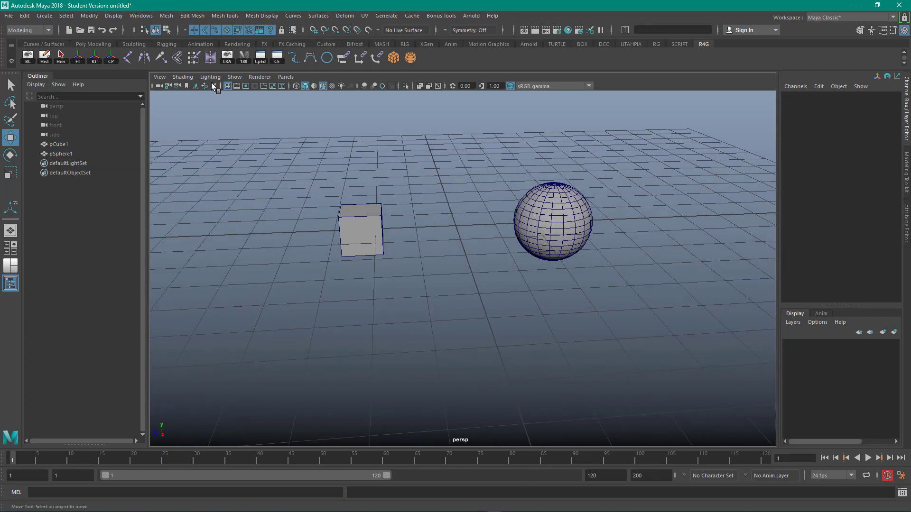
left_click(139, 16)
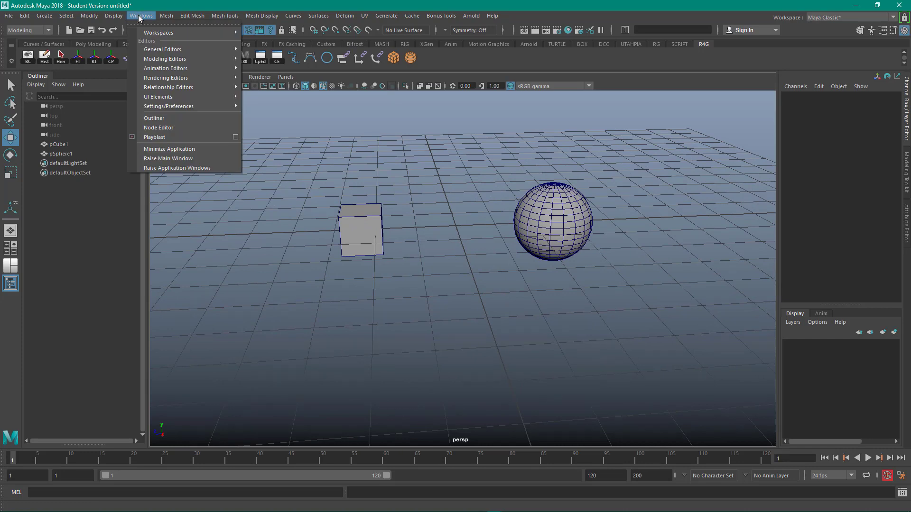
left_click(166, 127)
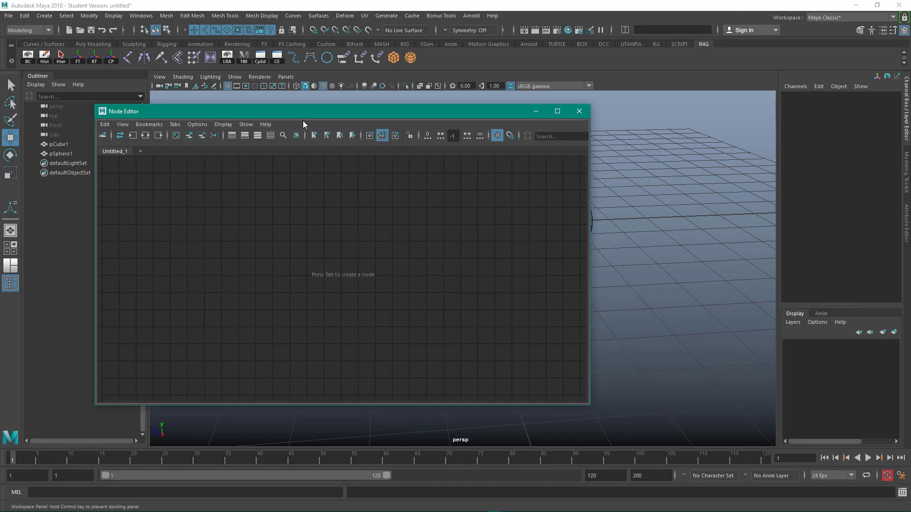
left_click_drag(303, 120, 338, 277)
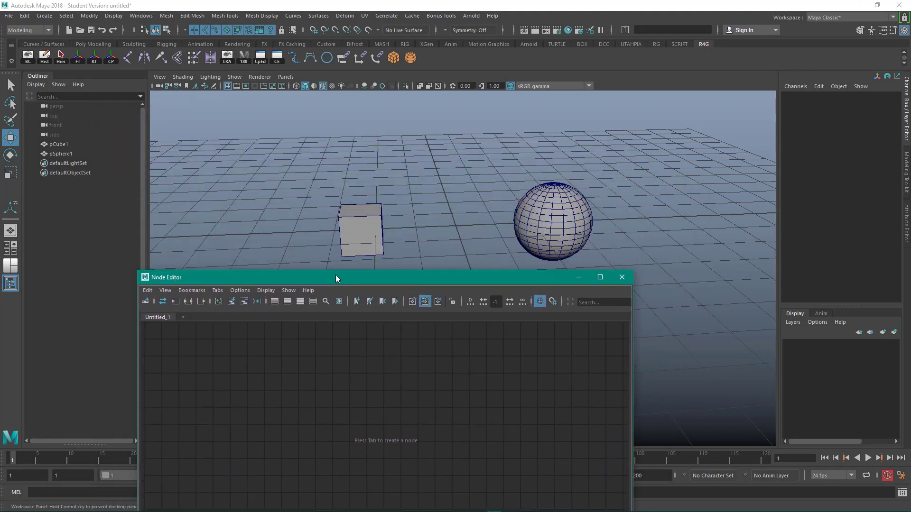
left_click(619, 276)
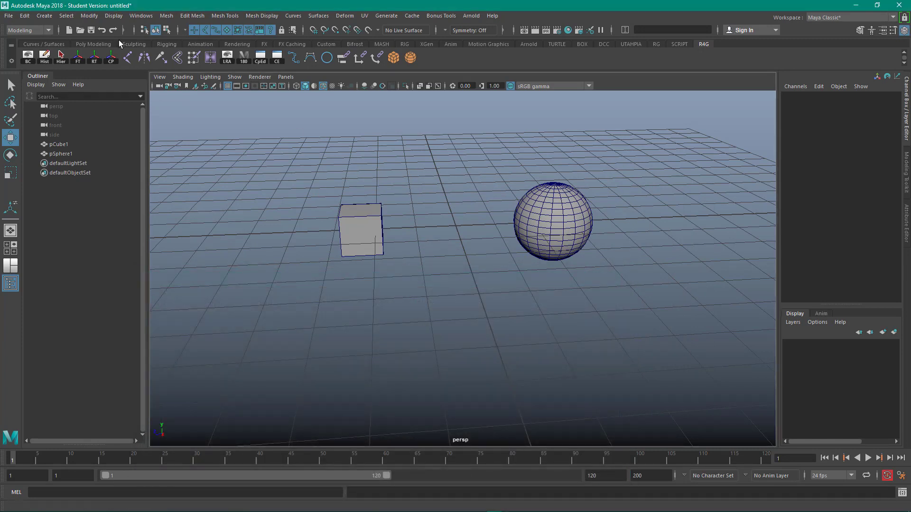
- Switch the workspace to Rigging and enlarge the docked Node Editor panel
left_click(141, 16)
mouse_move(174, 38)
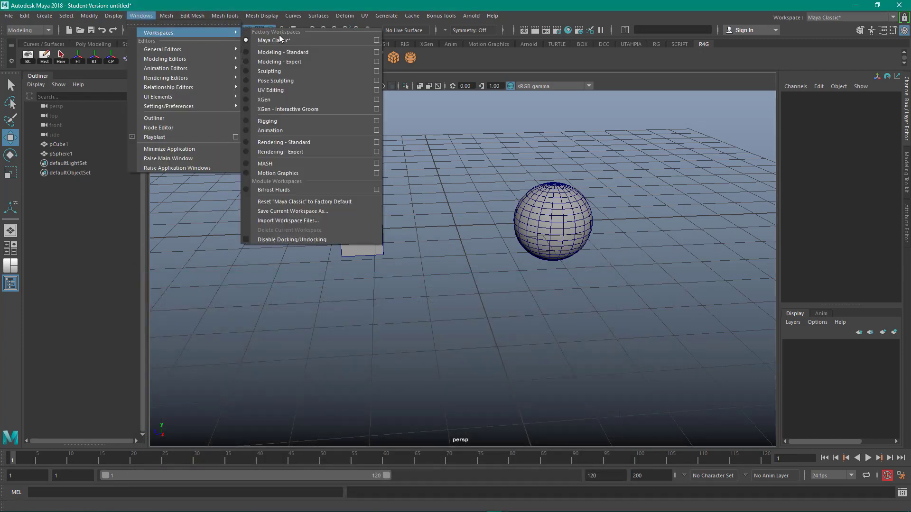
left_click(294, 121)
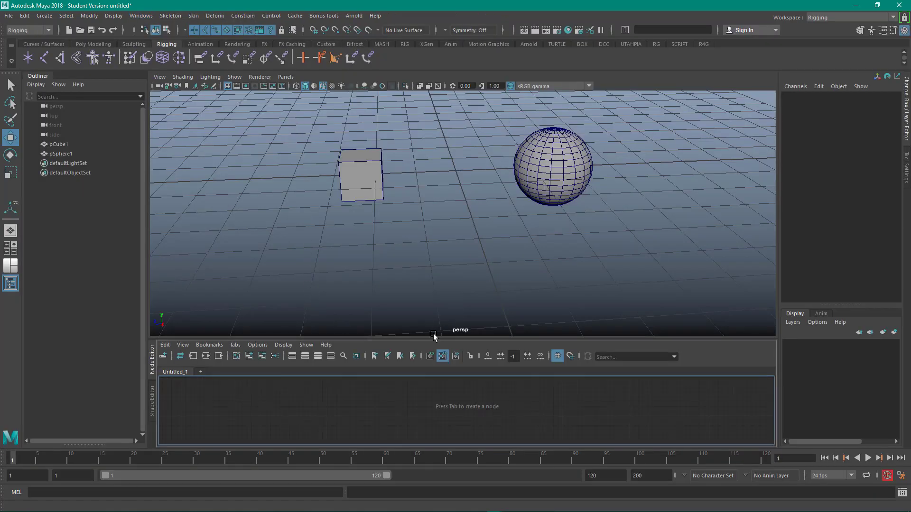
left_click_drag(433, 336, 428, 242)
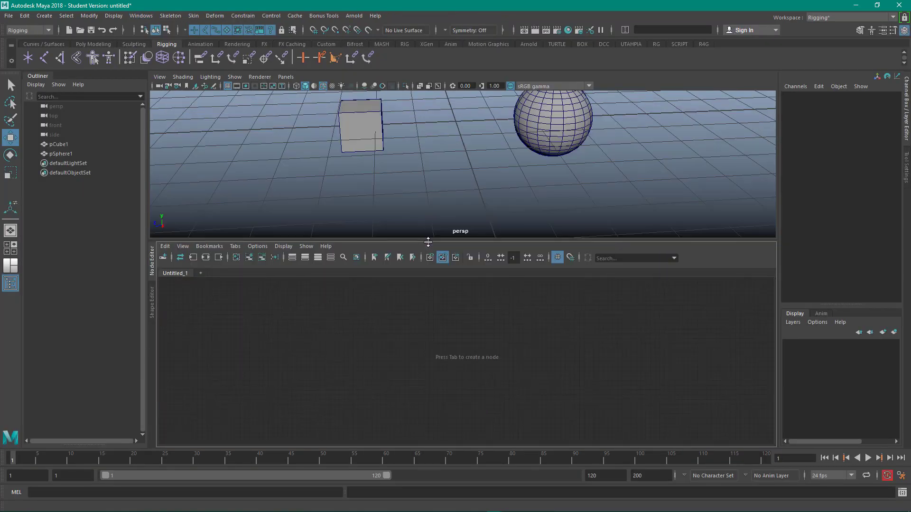
- Select the cube and add its transform and shape nodes to the Node Editor graph
mouse_move(433, 178)
left_mouse_down("alt")
mouse_move(437, 218)
mouse_move(426, 195)
left_mouse_up("alt")
right_click_drag(427, 195, 447, 203, "alt")
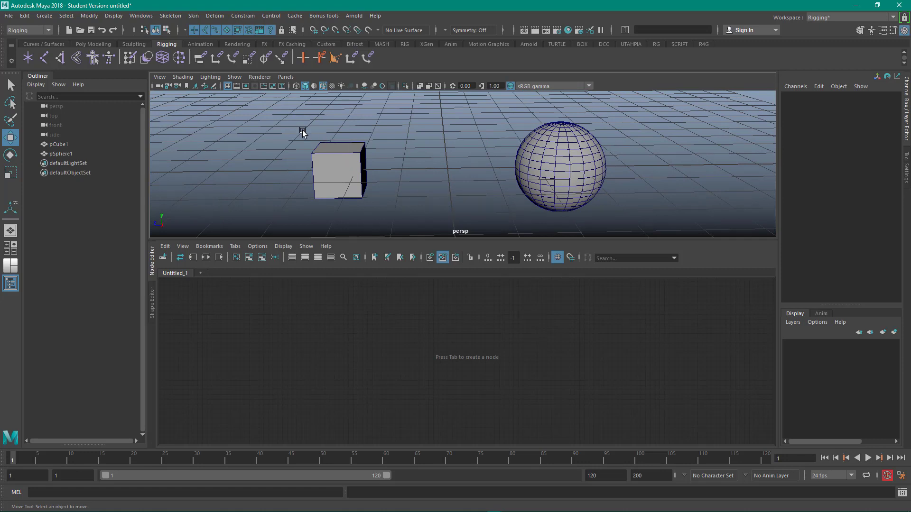
left_click_drag(298, 127, 359, 169)
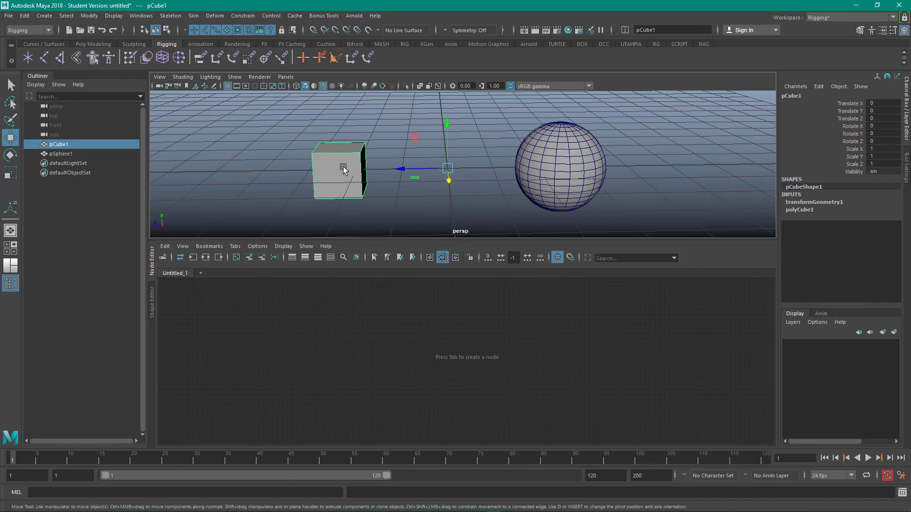
left_click(249, 258)
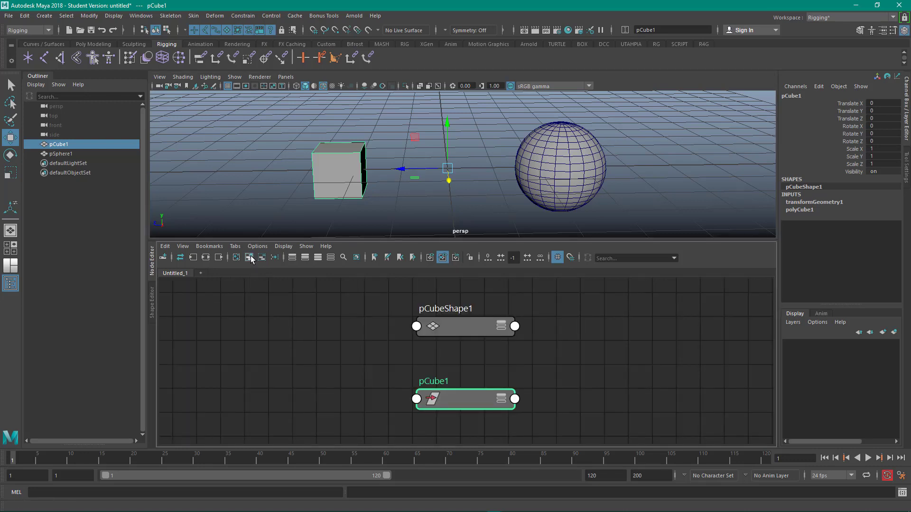
- Arrange the pCube1 node above pCubeShape1 in the Node Editor graph
right_click_drag(350, 355, 238, 320, "alt")
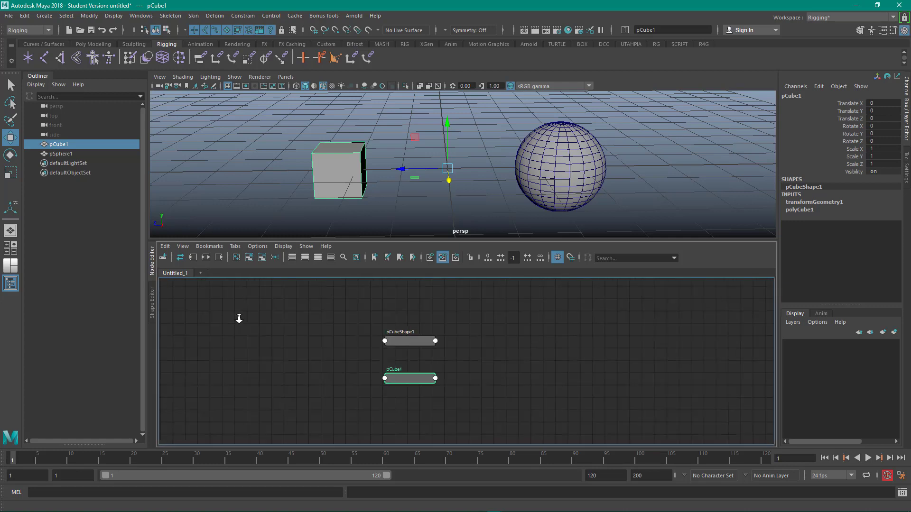
middle_click_drag(304, 350, 255, 349, "alt")
right_click_drag(255, 349, 331, 368, "alt")
middle_click_drag(331, 367, 258, 357, "alt")
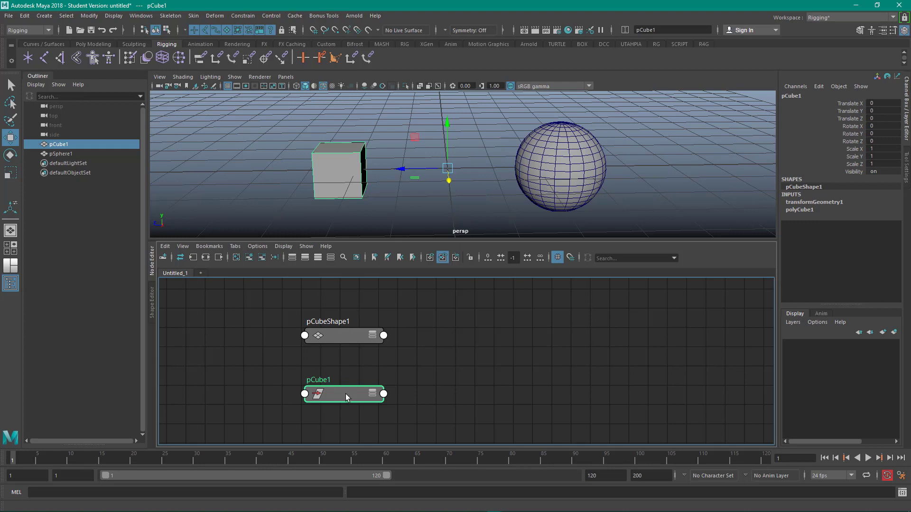
left_click_drag(347, 394, 318, 379)
left_click(346, 337)
left_click_drag(347, 337, 324, 419)
left_click_drag(326, 378, 335, 341)
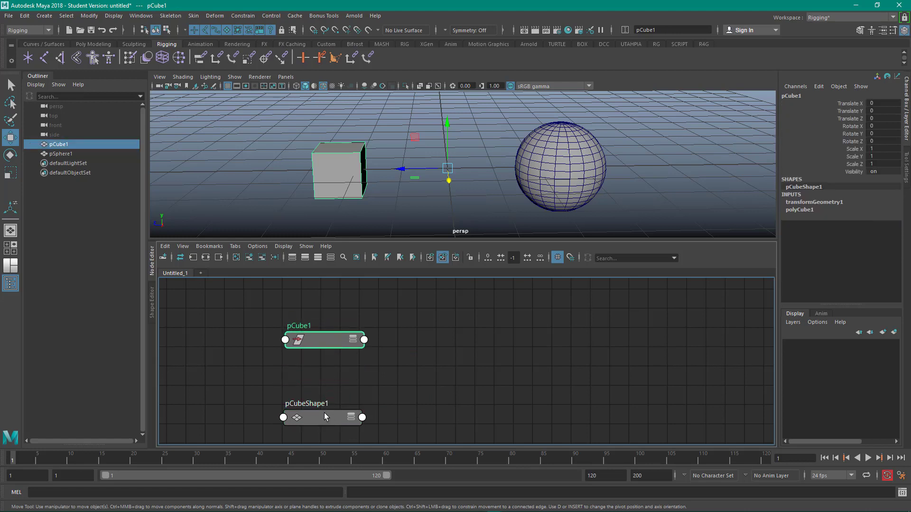
left_click_drag(326, 417, 347, 421)
left_click_drag(334, 343, 355, 340)
- Select the sphere, nudging it slightly along X, and add its transform and shape nodes to the graph
left_click(564, 150)
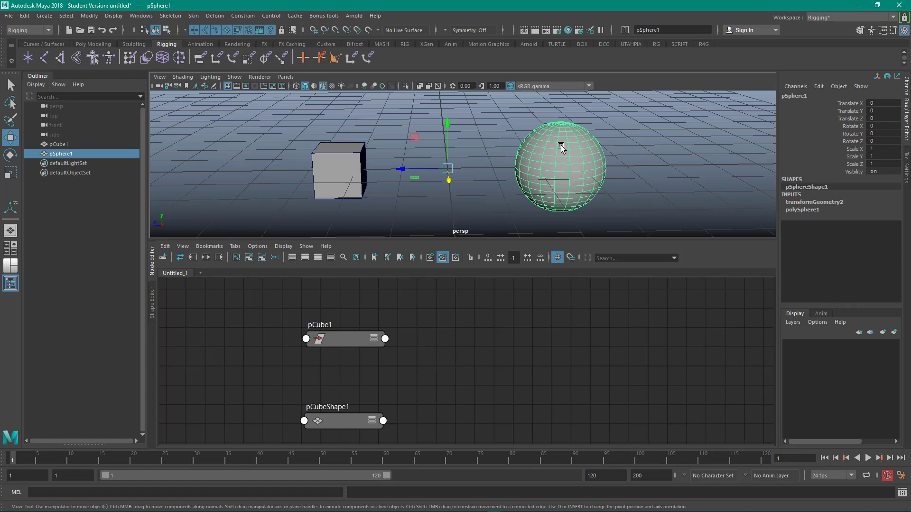
left_click_drag(562, 146, 547, 172)
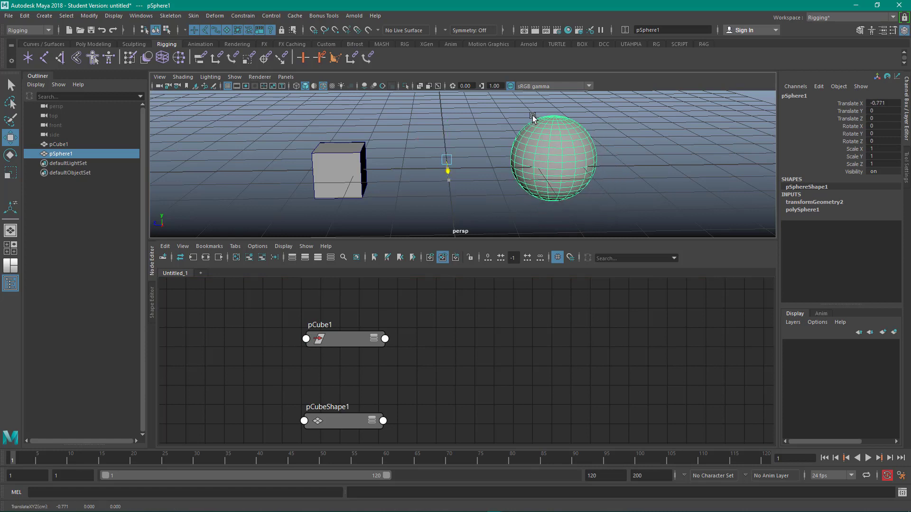
left_click_drag(81, 151, 531, 327)
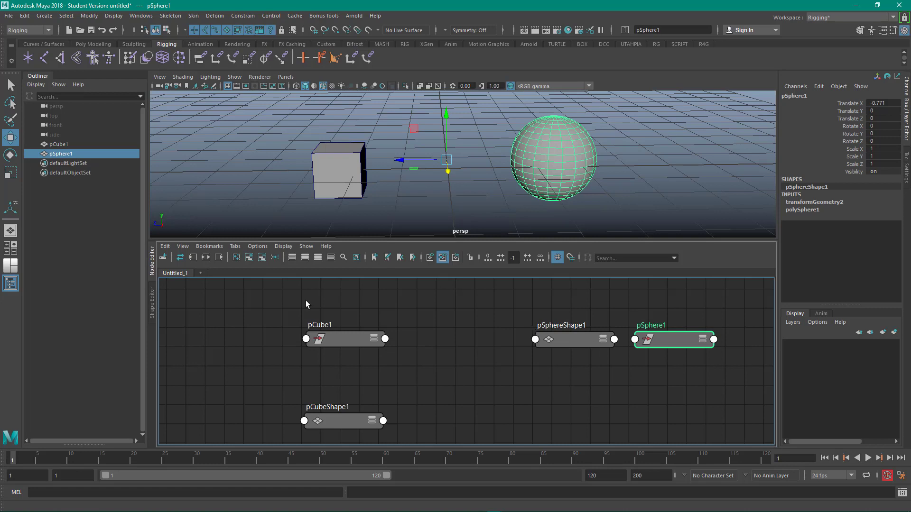
- Arrange pSphere1 above pSphereShape1 beside the cube's nodes and tidy the cube nodes' positions
left_click_drag(678, 346, 506, 327)
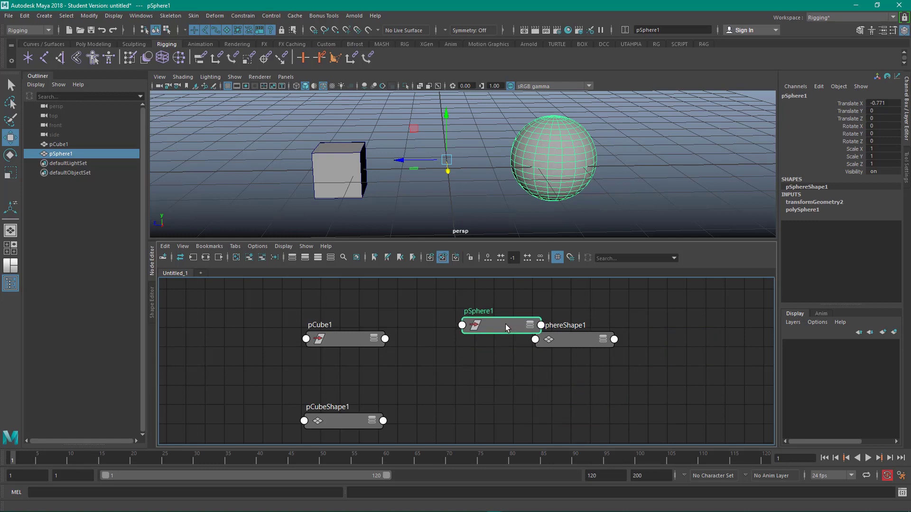
left_click(585, 345)
left_click_drag(570, 336, 567, 407)
left_click(498, 323)
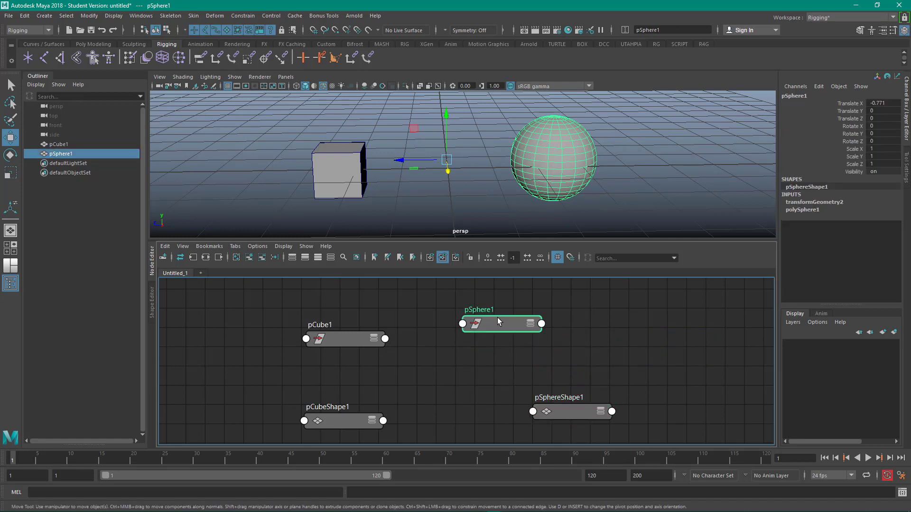
left_click_drag(493, 323, 527, 339)
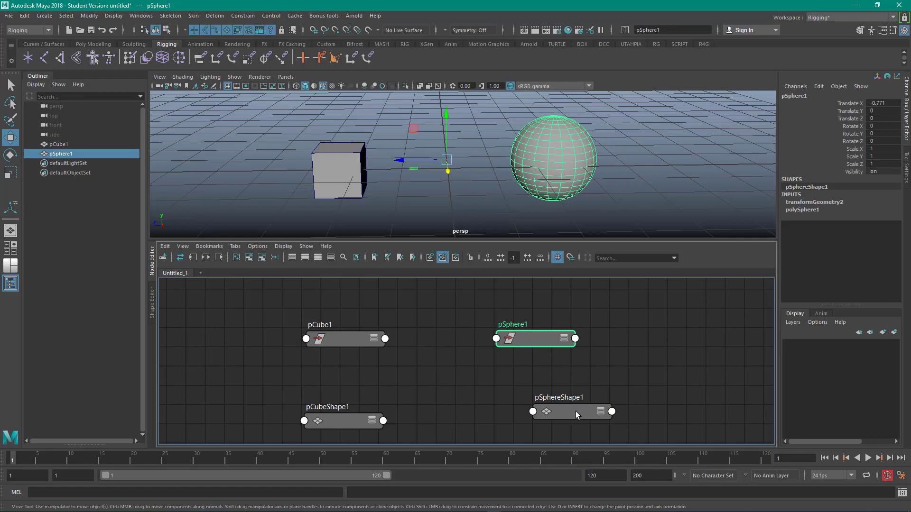
left_click_drag(576, 415, 538, 419)
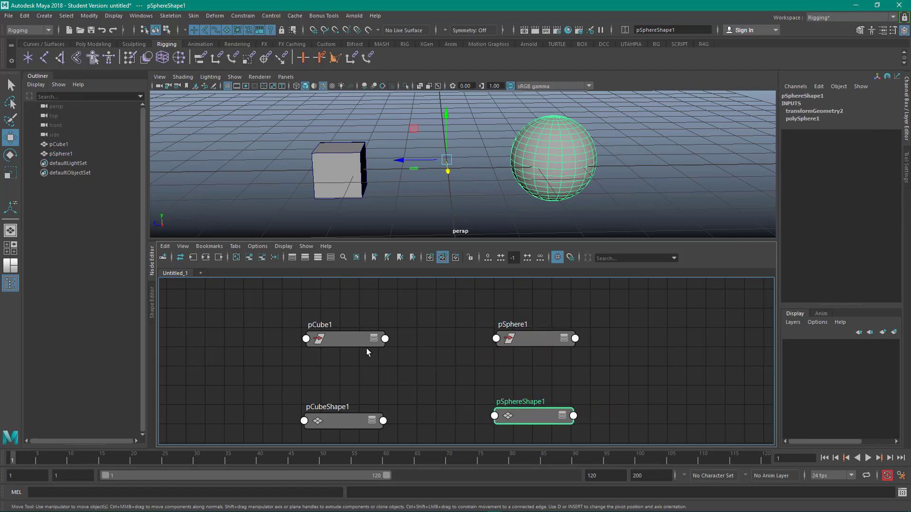
left_click_drag(352, 340, 351, 339)
left_click_drag(336, 421, 333, 414)
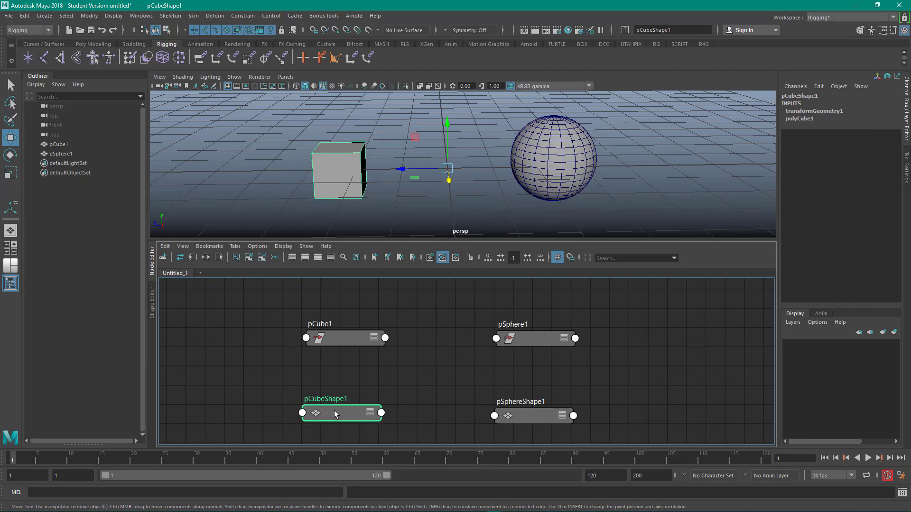
left_click(381, 365)
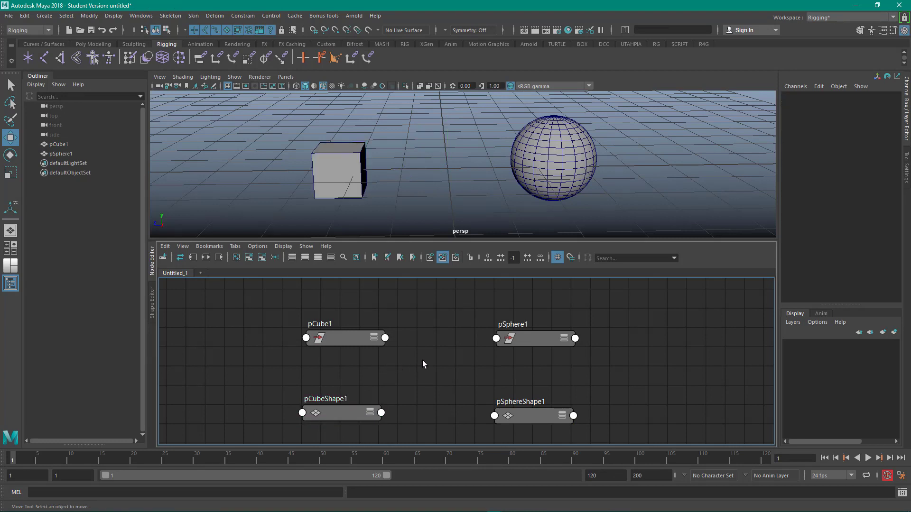
- Line up the pCube1 and pSphere1 nodes in one row in the graph
scroll(427, 364, "down", 3)
scroll(442, 354, "up", 2)
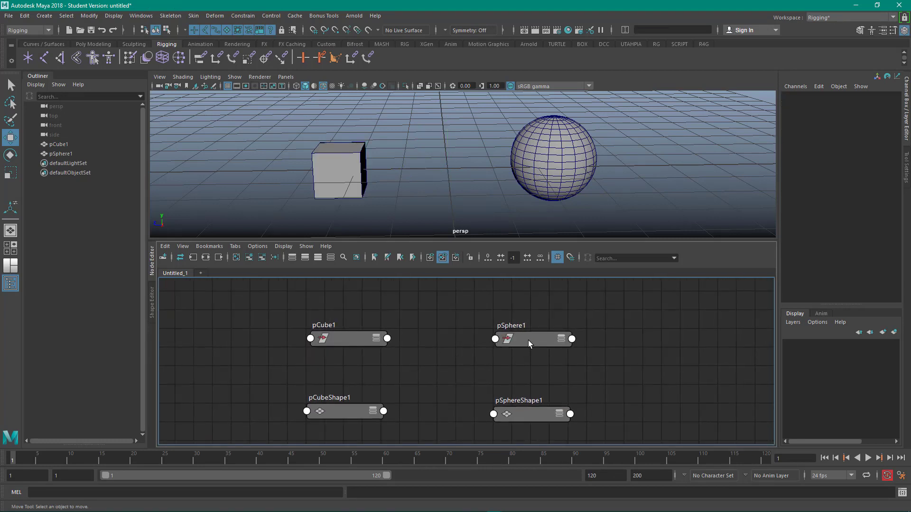
left_click_drag(529, 343, 484, 343)
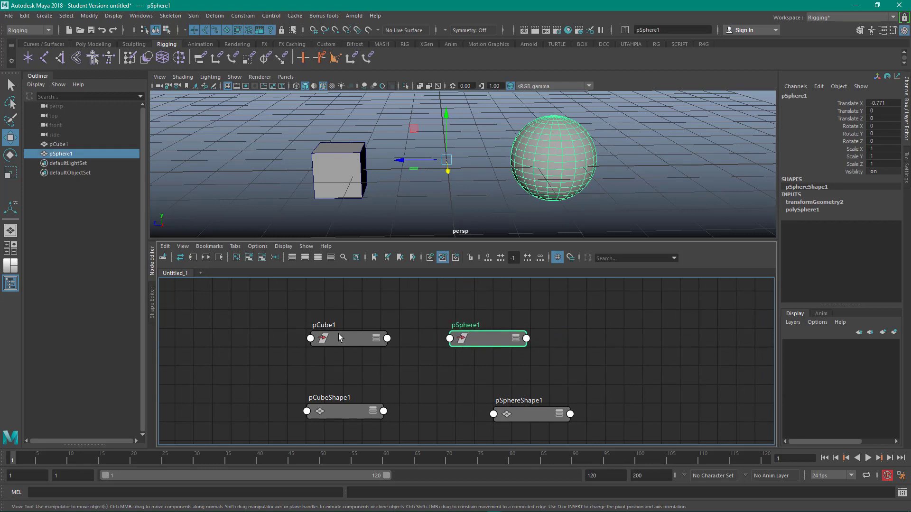
left_click_drag(340, 337, 347, 339)
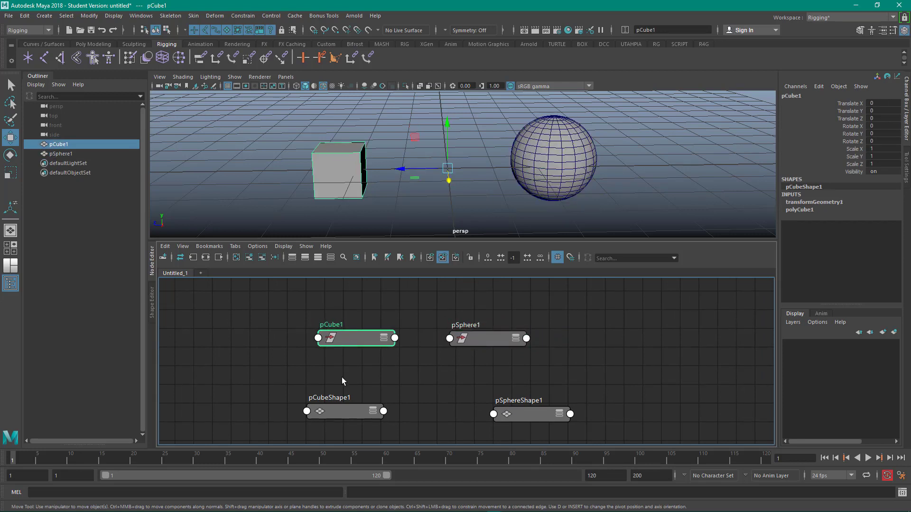
left_click(383, 320)
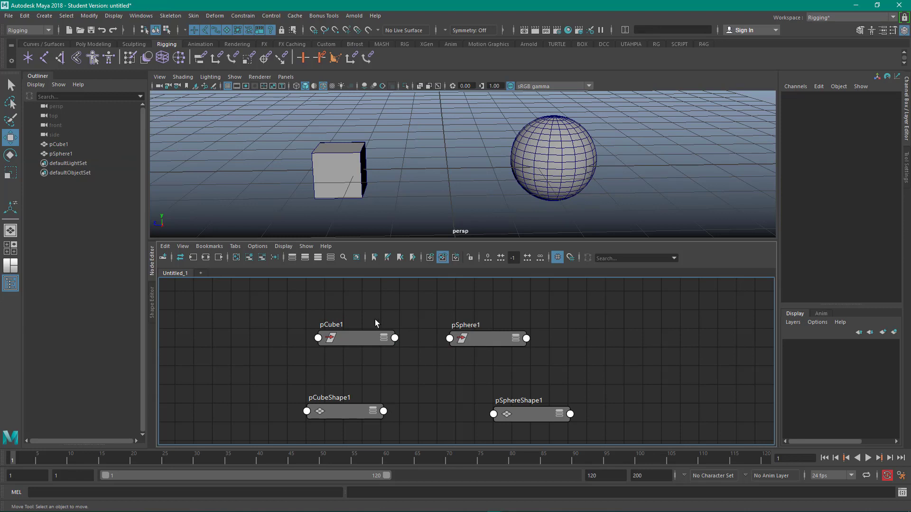
- Select the pCube1 and pSphere1 nodes and pin them in the Node Editor
left_click_drag(328, 302, 505, 363)
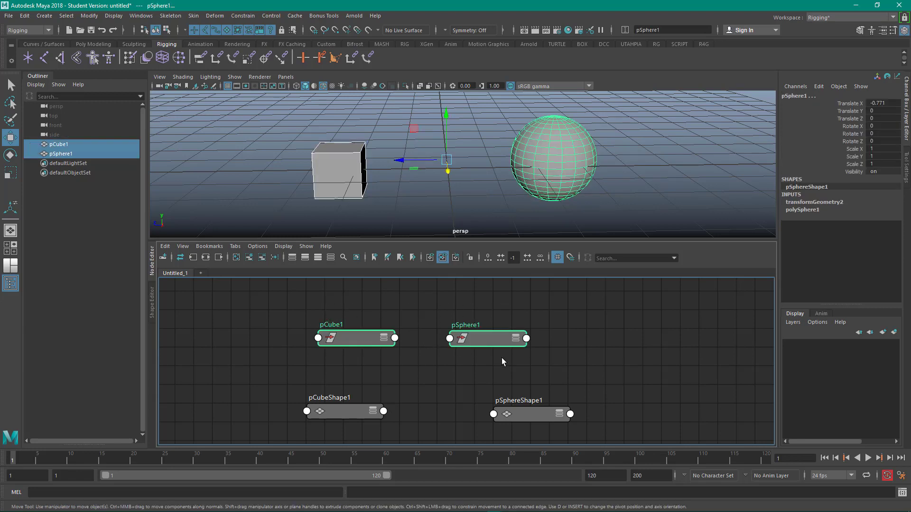
left_click(168, 249)
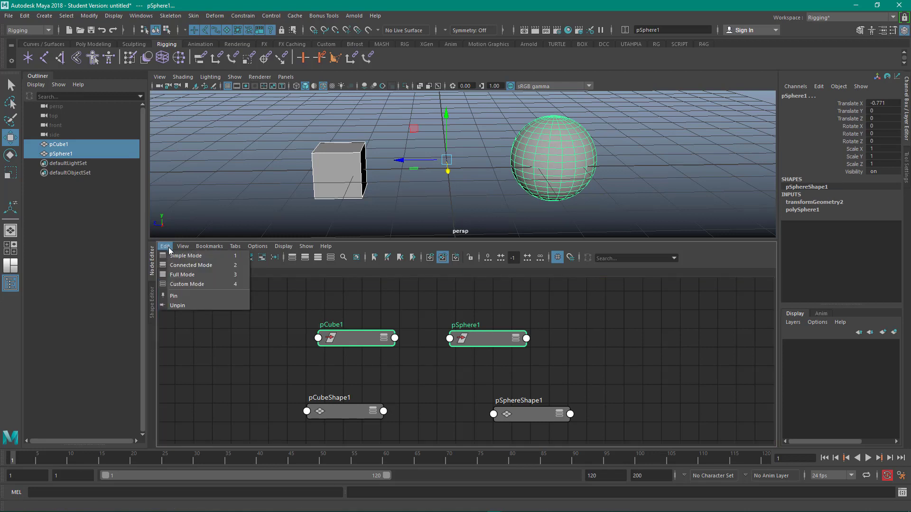
left_click(185, 297)
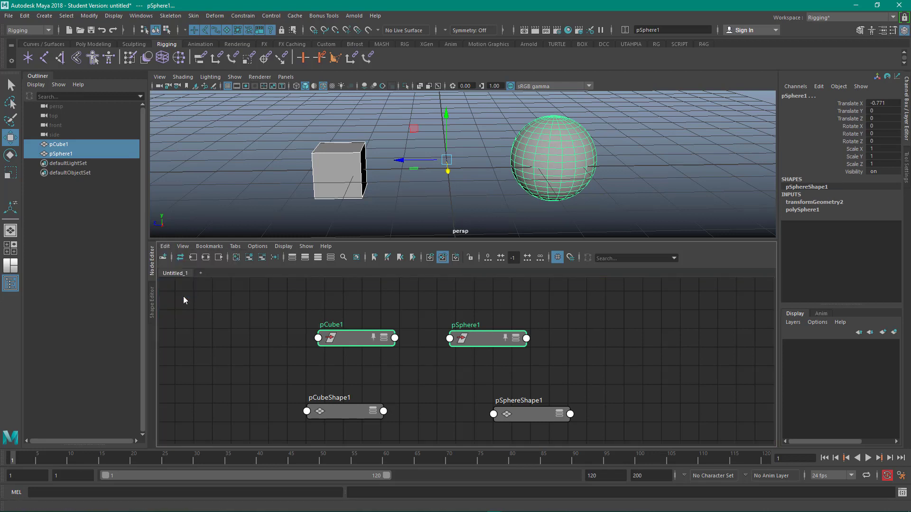
left_click(423, 350)
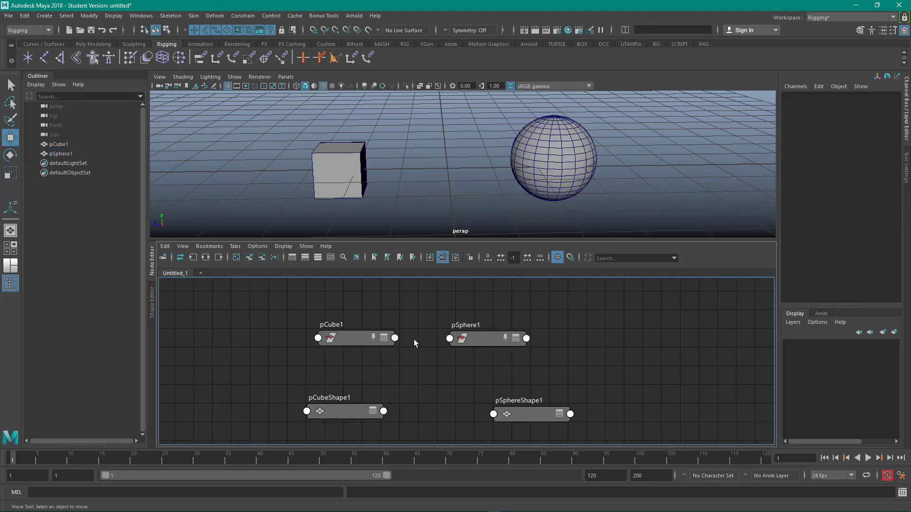
- Clear the Node Editor graph
left_click(236, 258)
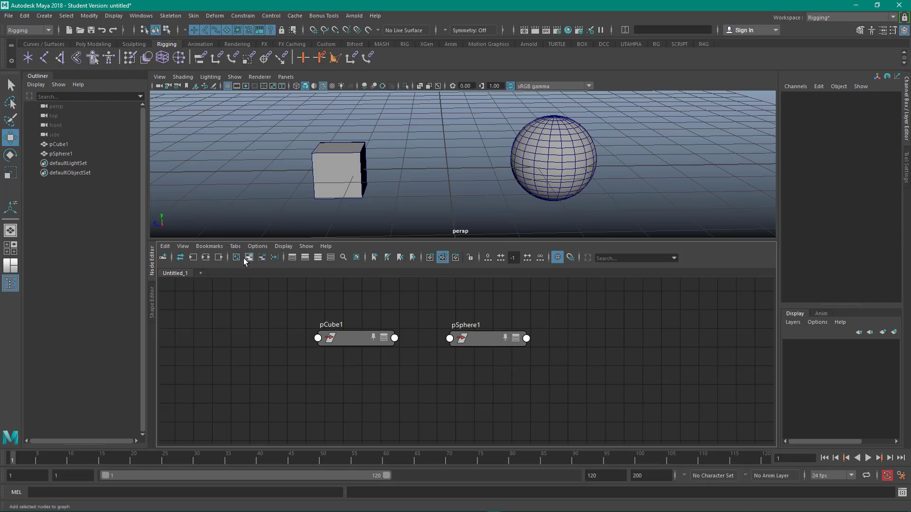
left_click(165, 247)
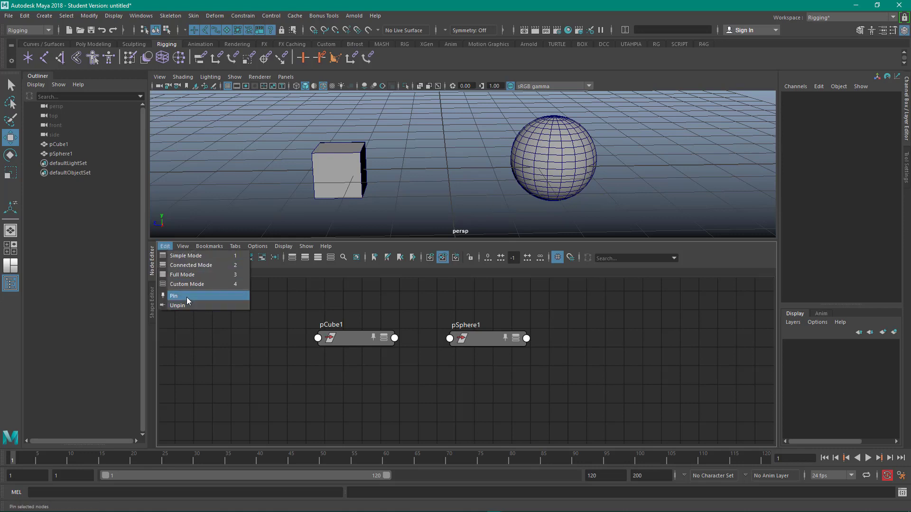
left_click(207, 369)
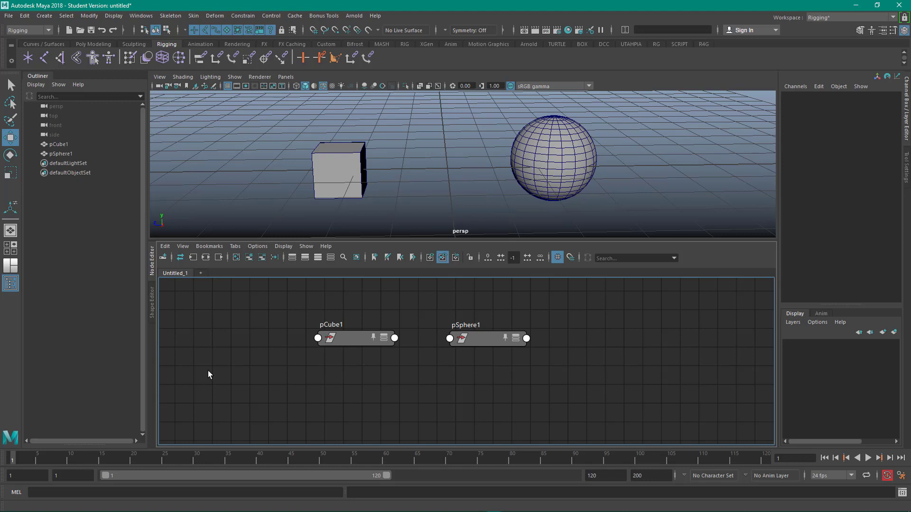
- Open the node creation pane and browse the Maya Utilities node list
left_click(163, 259)
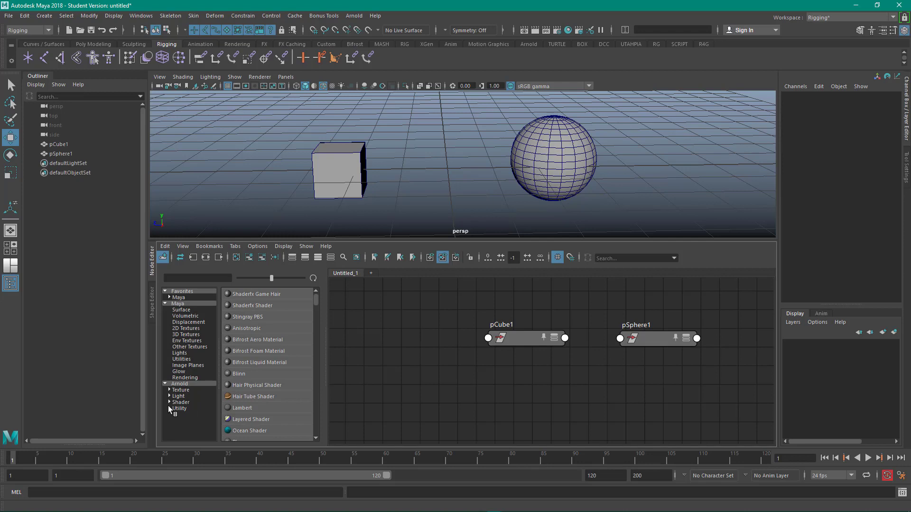
left_click(183, 359)
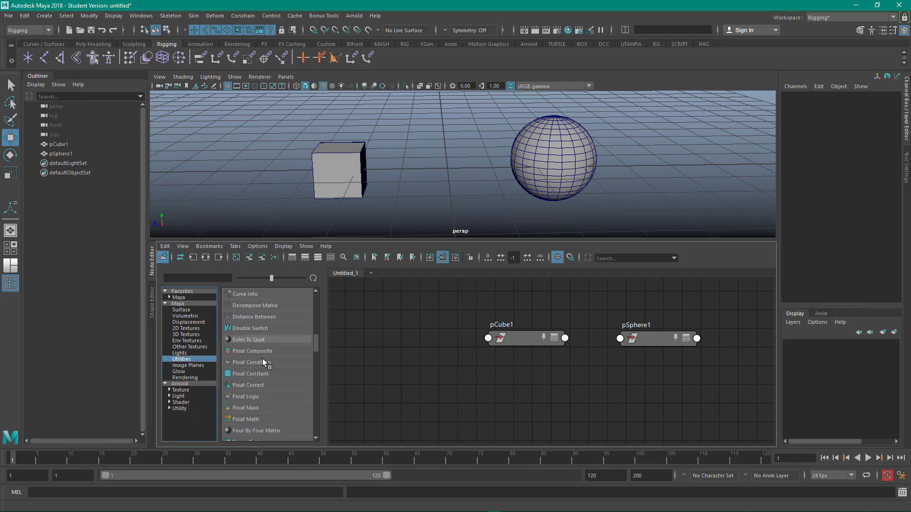
scroll(264, 379, "down", 12)
scroll(265, 400, "down", 5)
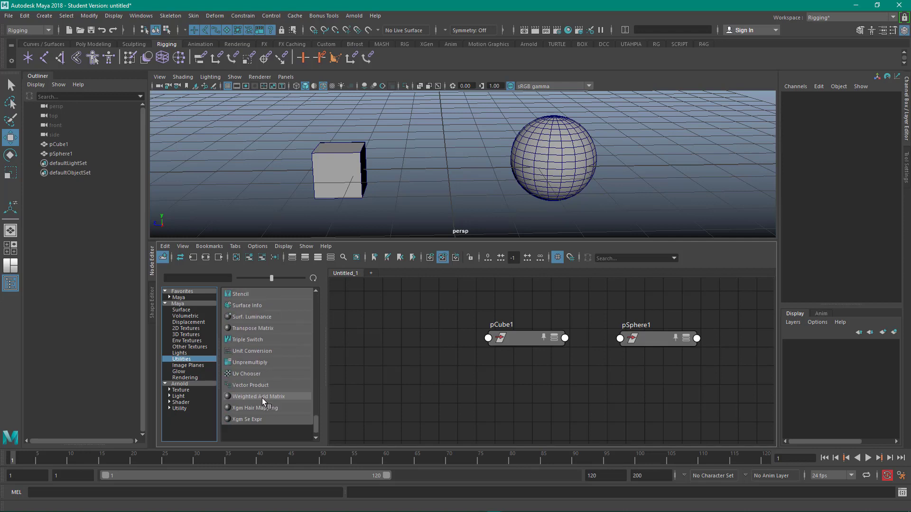
left_click_drag(317, 424, 321, 366)
left_click(459, 415)
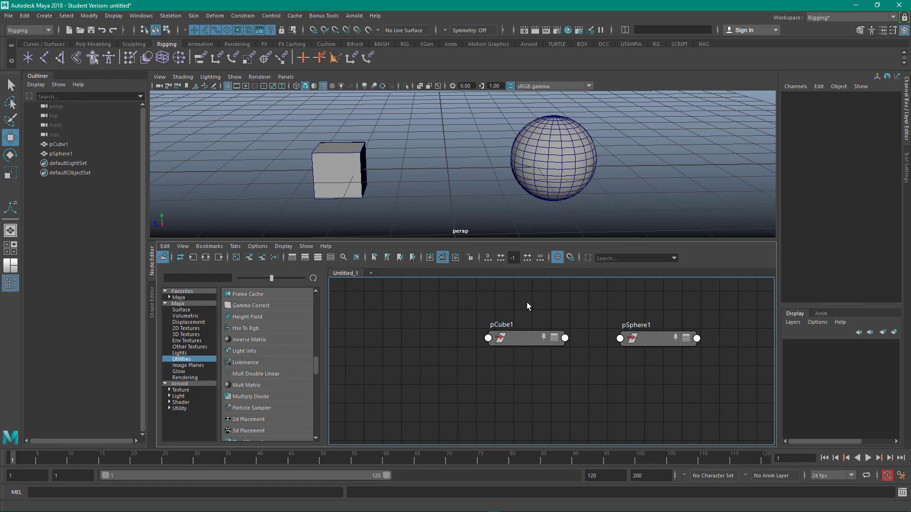
- Select the pCube1 and pSphere1 nodes and show their primary attributes
left_click_drag(510, 301, 649, 362)
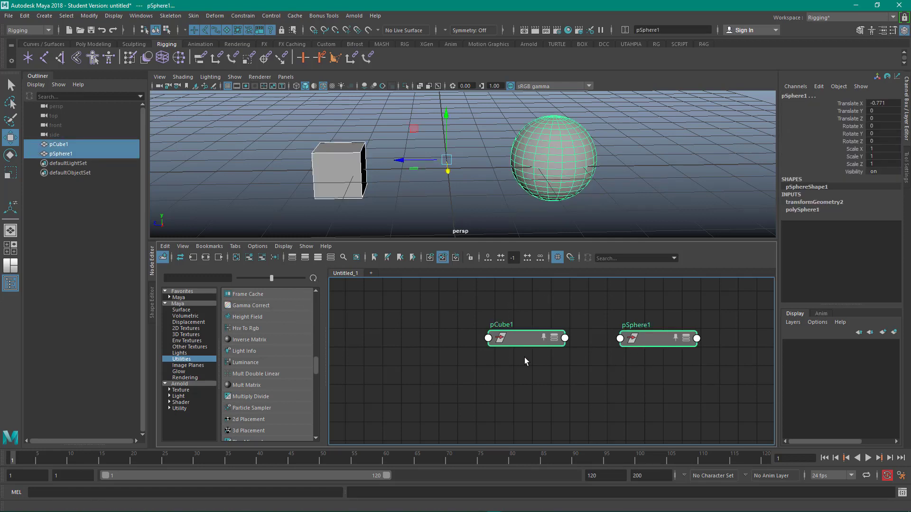
left_click(555, 341)
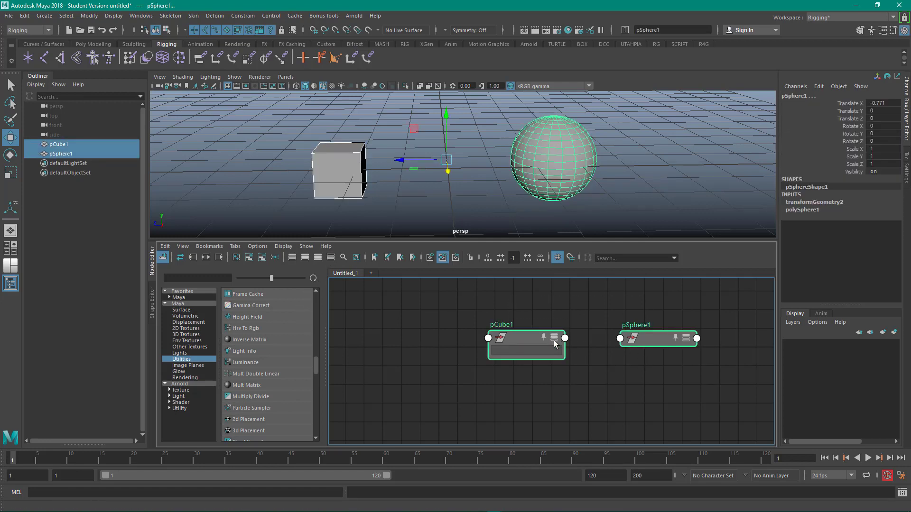
left_click(554, 339)
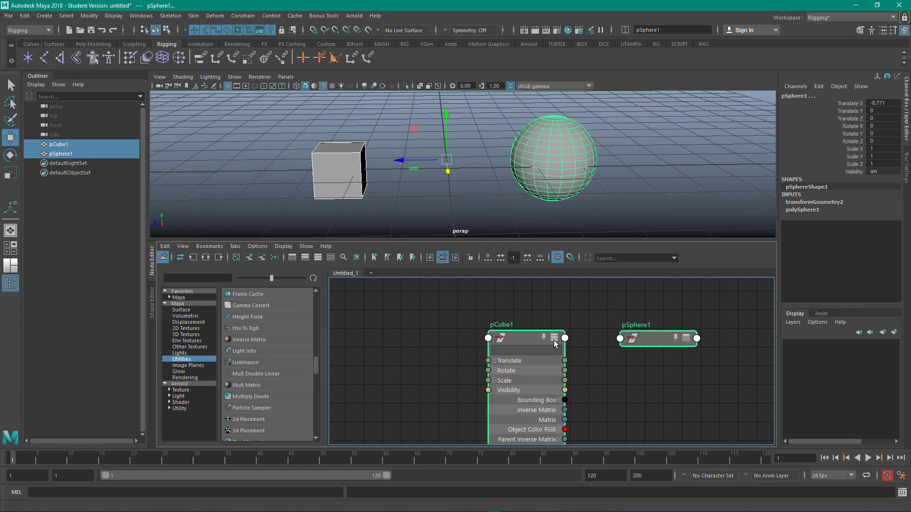
left_click(554, 338)
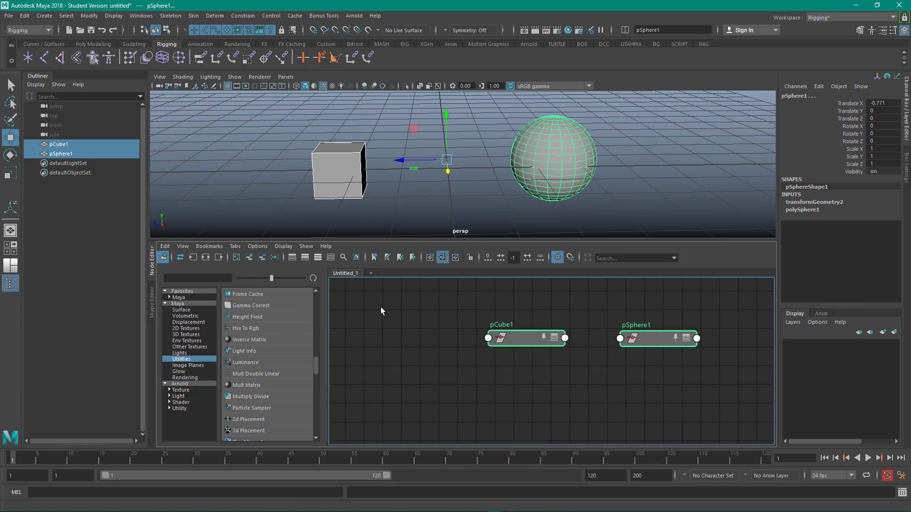
left_click(317, 258)
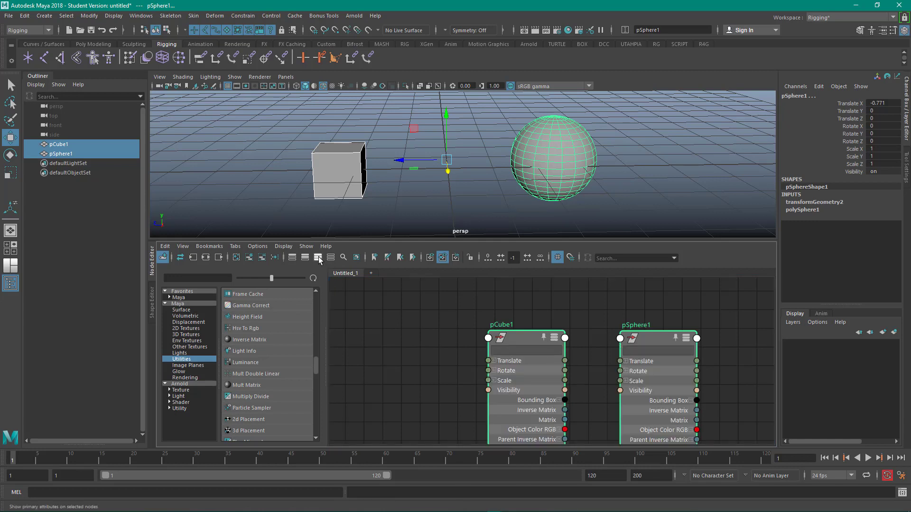
- Enlarge the Node Editor and arrange the pCube1 and pSphere1 nodes side by side at a readable size
middle_click_drag(443, 386, 383, 344)
scroll(394, 321, "down", 3)
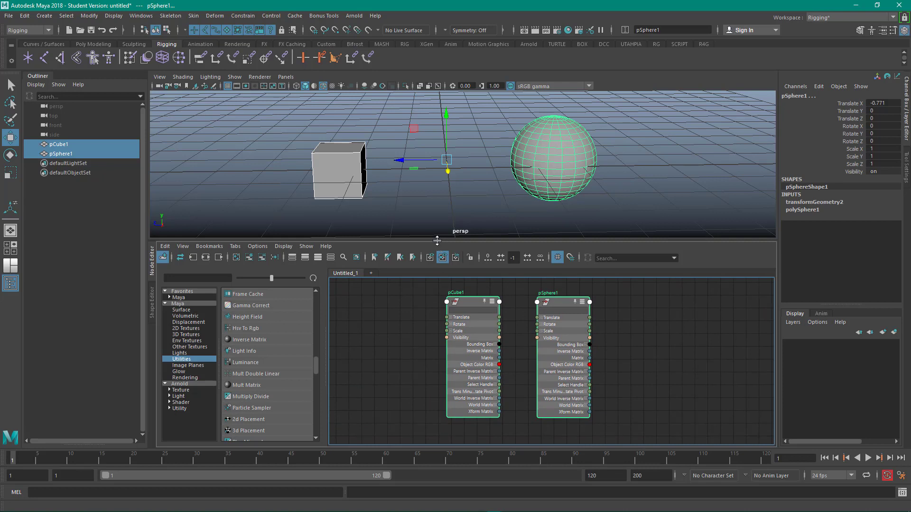
left_click_drag(437, 241, 430, 209)
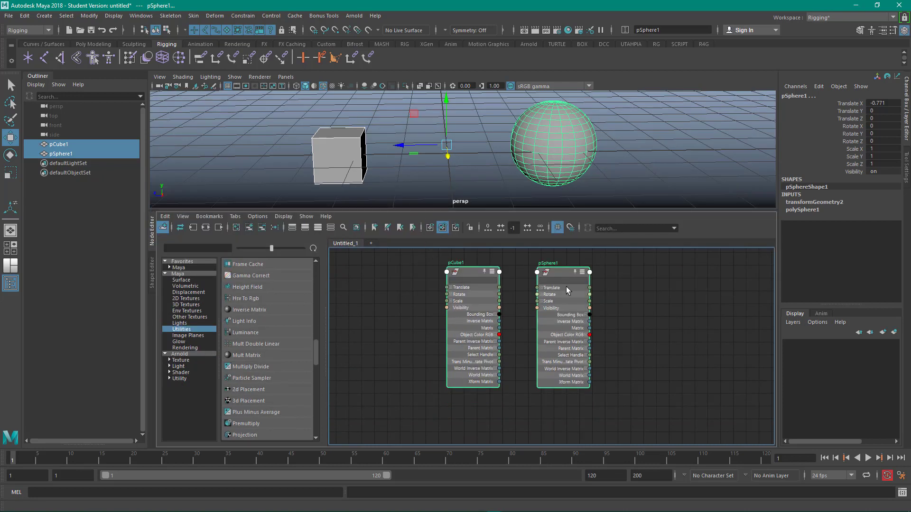
left_click_drag(568, 291, 593, 286)
left_click(545, 265)
middle_click_drag(432, 288, 395, 305, "alt")
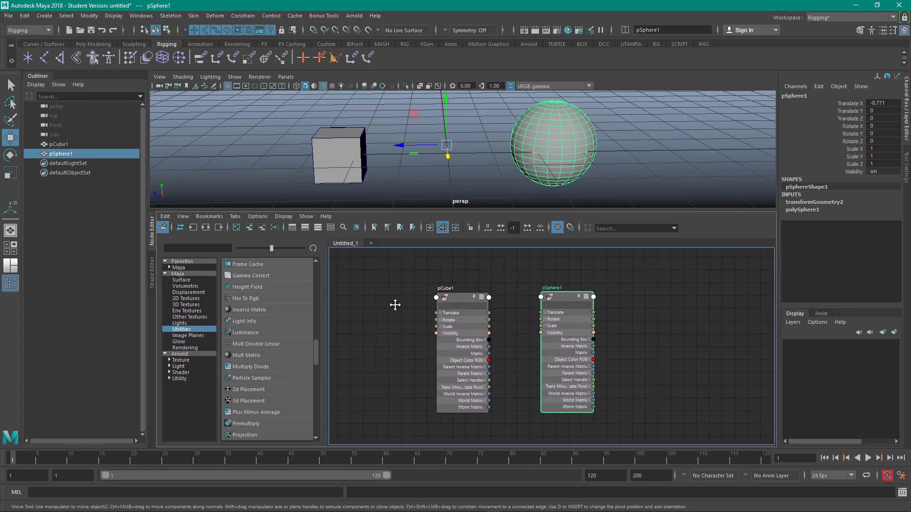
scroll(691, 309, "up", 3)
scroll(704, 295, "down", 2)
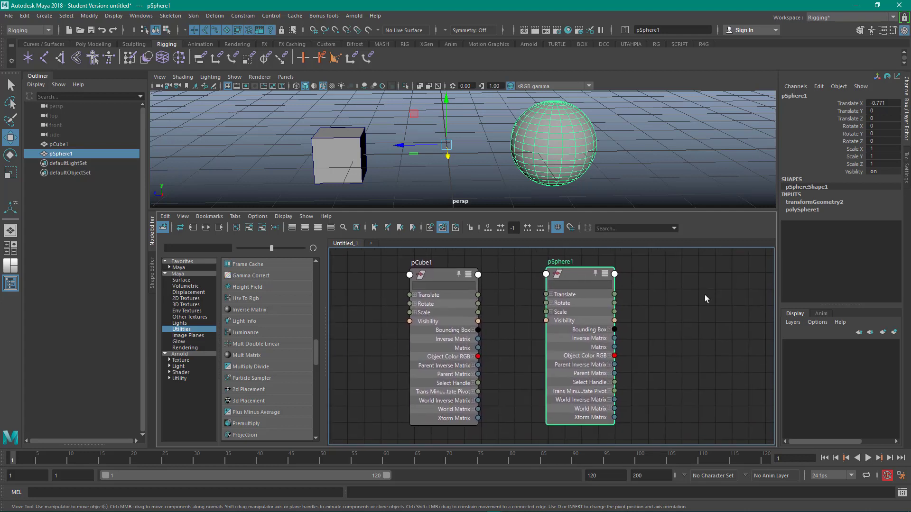
scroll(704, 295, "up", 3)
scroll(704, 295, "down", 2)
middle_click_drag(701, 296, 723, 290, "alt")
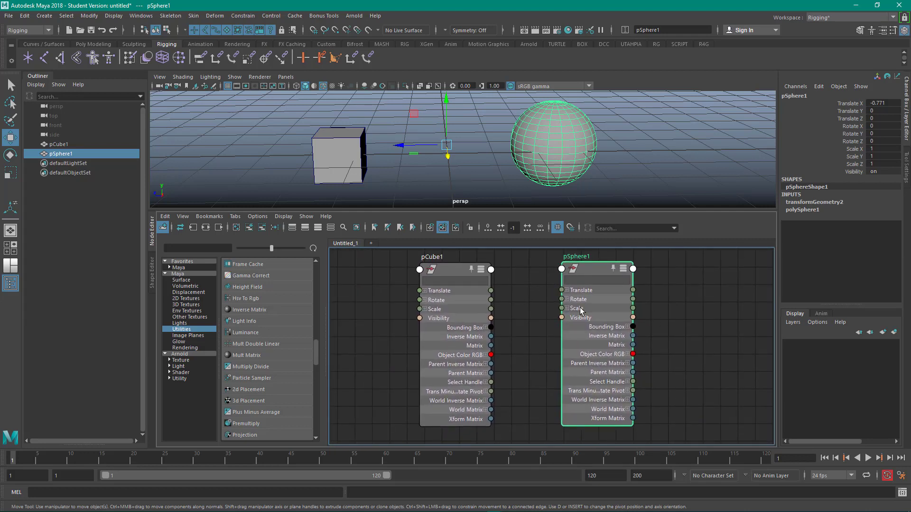
left_click_drag(459, 273, 420, 269)
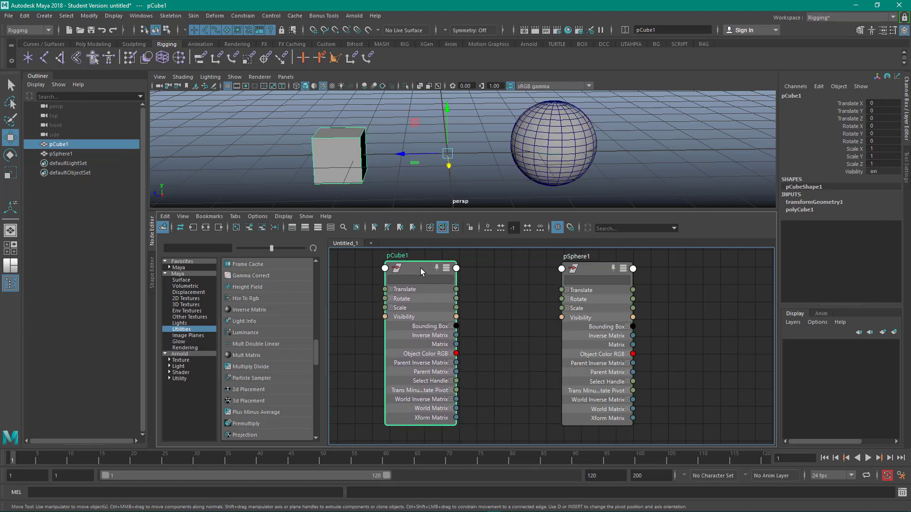
- Expand pCube1's Translate and pSphere1's Rotate, and connect pCube1 Translate Z to pSphere1 Rotate Y
left_click(391, 290)
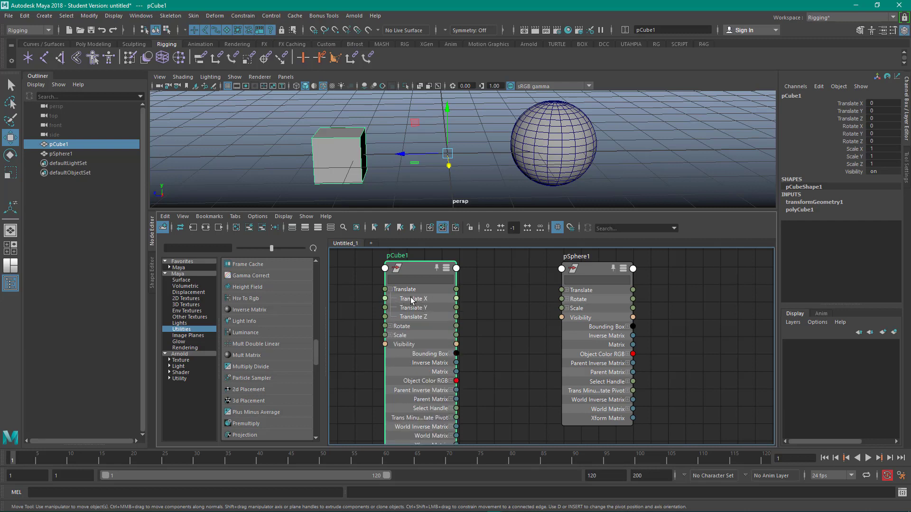
left_click(567, 299)
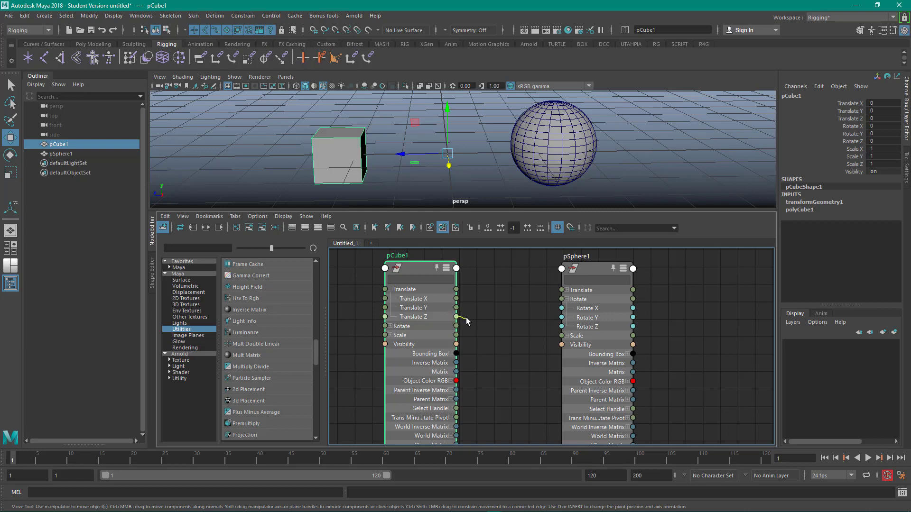
left_click_drag(530, 322, 562, 317)
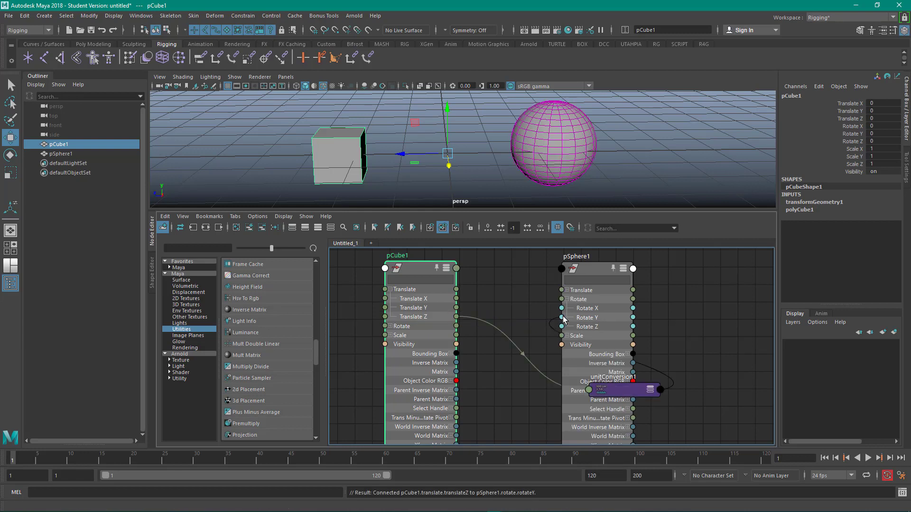
- Rearrange the graph so the unitConversion1 node sits between pCube1 and pSphere1
left_click_drag(625, 390, 511, 321)
left_click_drag(592, 267, 657, 267)
left_click_drag(490, 328, 531, 321)
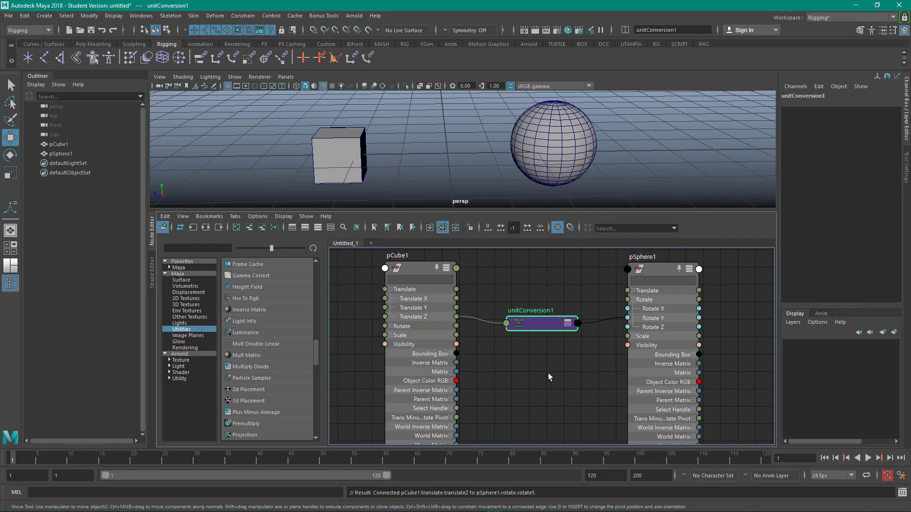
right_click_drag(548, 373, 515, 359, "alt")
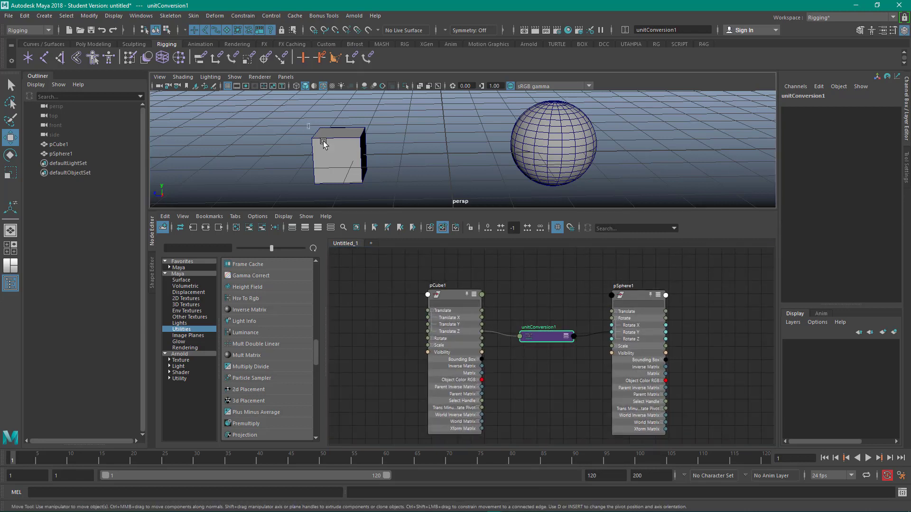
- Move the cube along Z to test the sphere's rotation, and undo the move
left_click(337, 155)
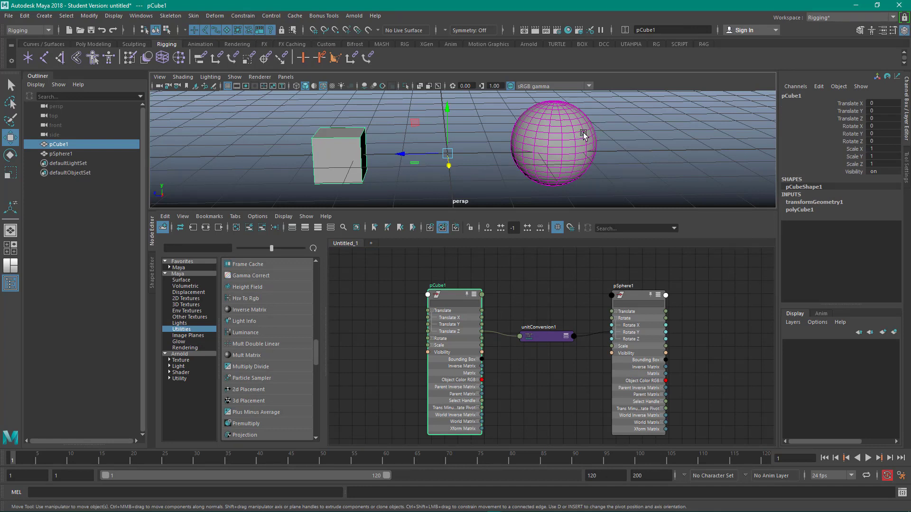
left_click_drag(317, 119, 347, 162)
left_click_drag(408, 156, 391, 147)
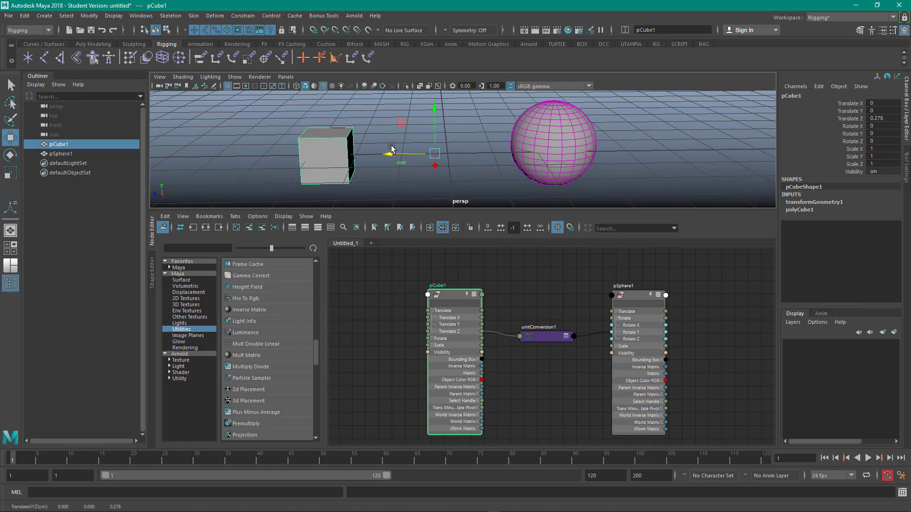
key("ctrl+z")
- Center the pivots of the cube and the sphere with the CP shelf tool
left_click(414, 122)
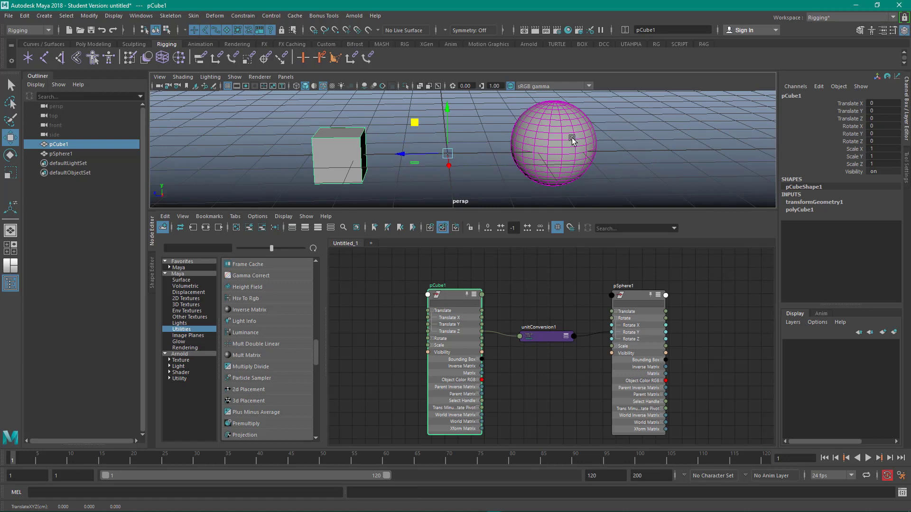
left_click(362, 124)
left_click(343, 159)
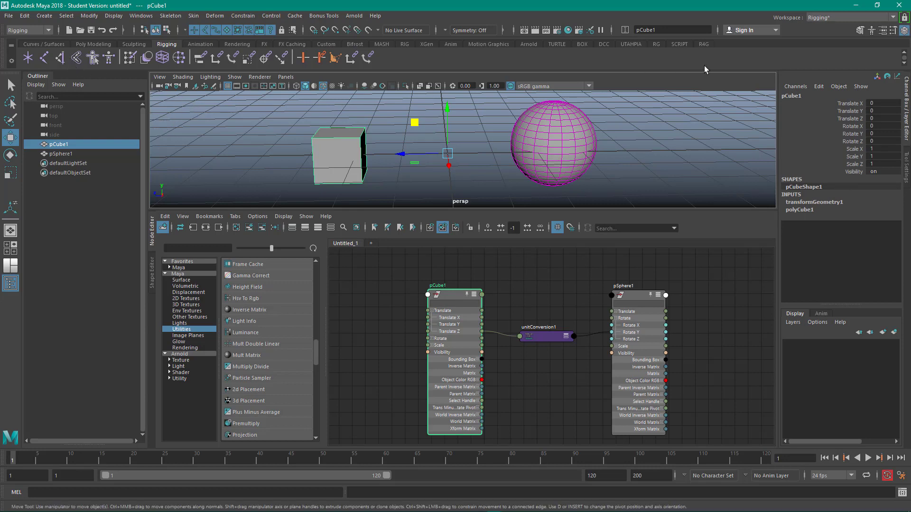
left_click(701, 45)
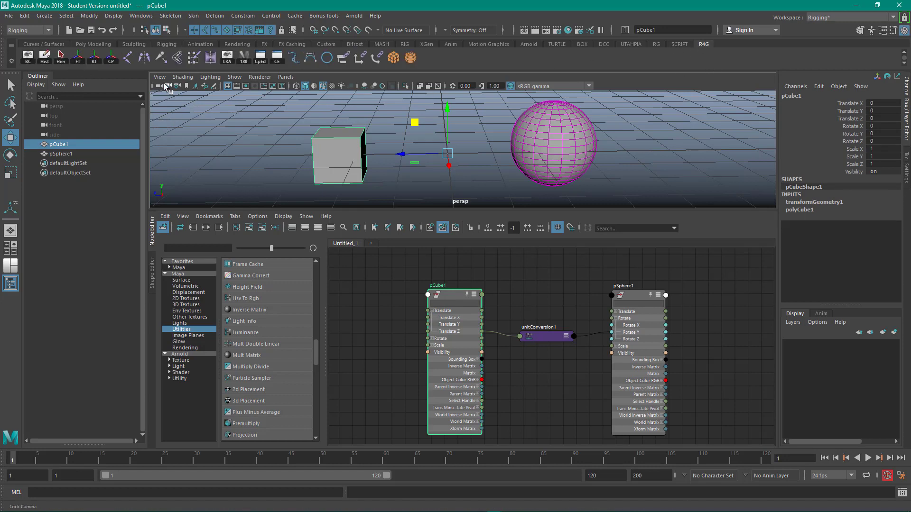
left_click(112, 56)
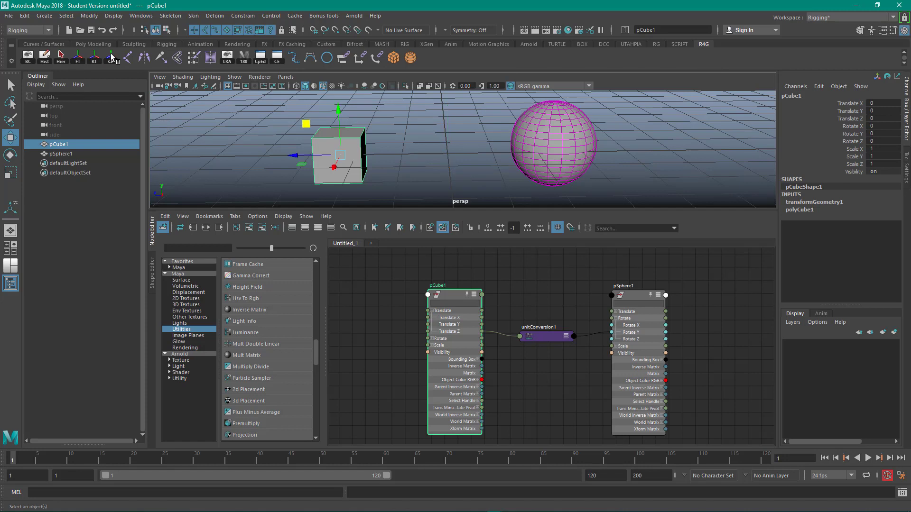
left_click(539, 128)
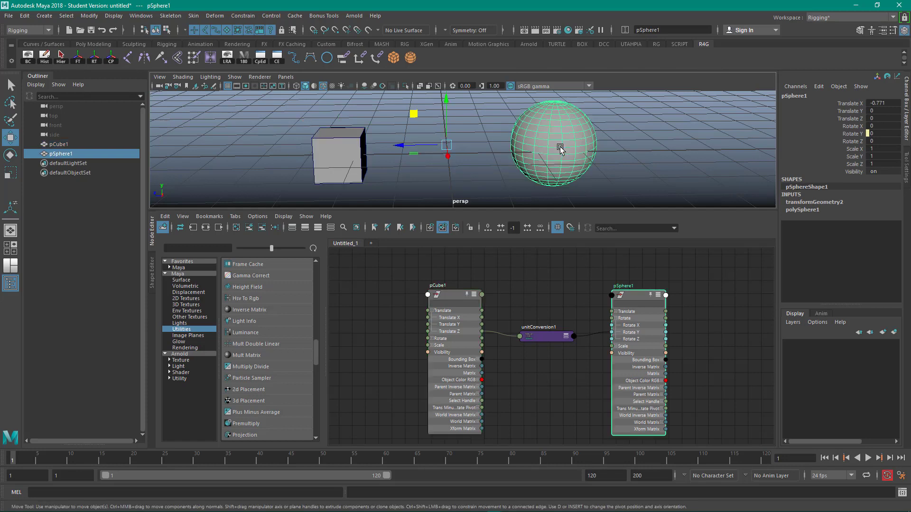
left_click(112, 57)
- Select the cube and move it along Z to about -1.34 to drive the sphere's rotation
left_click(401, 160)
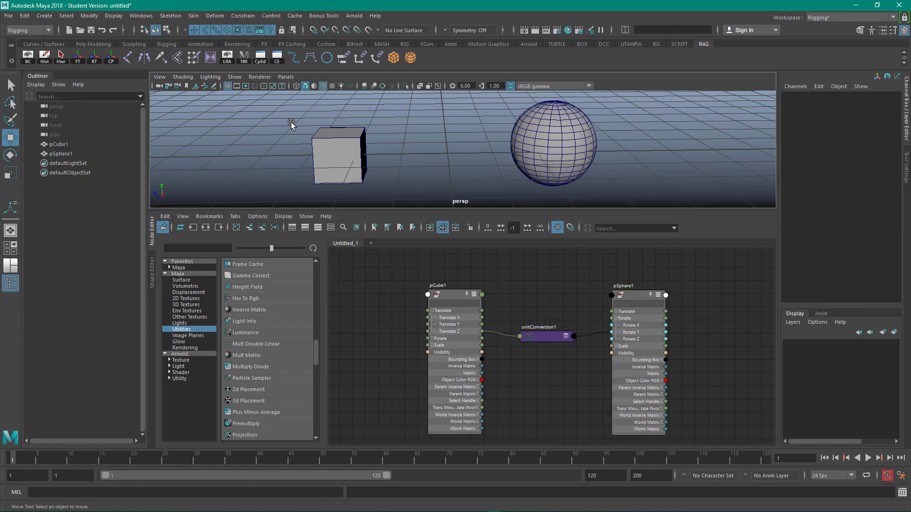
left_click_drag(291, 124, 370, 182)
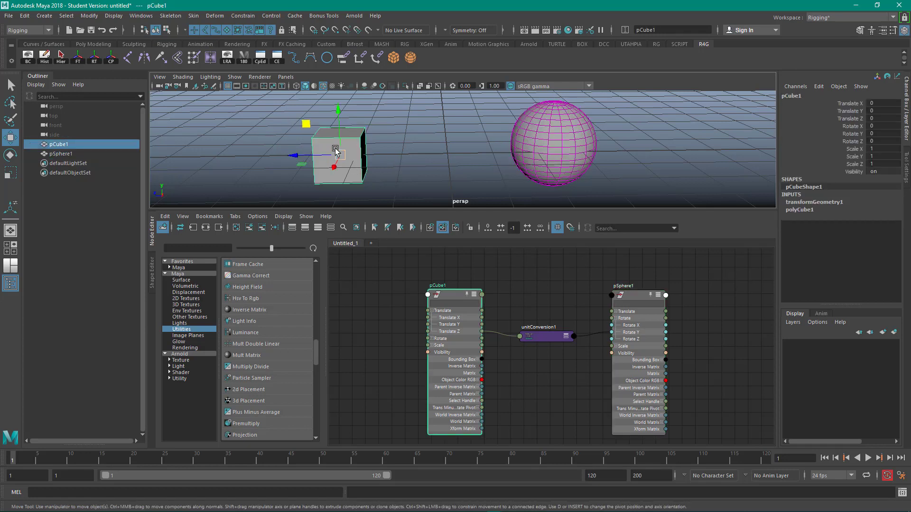
left_click_drag(311, 155, 340, 144)
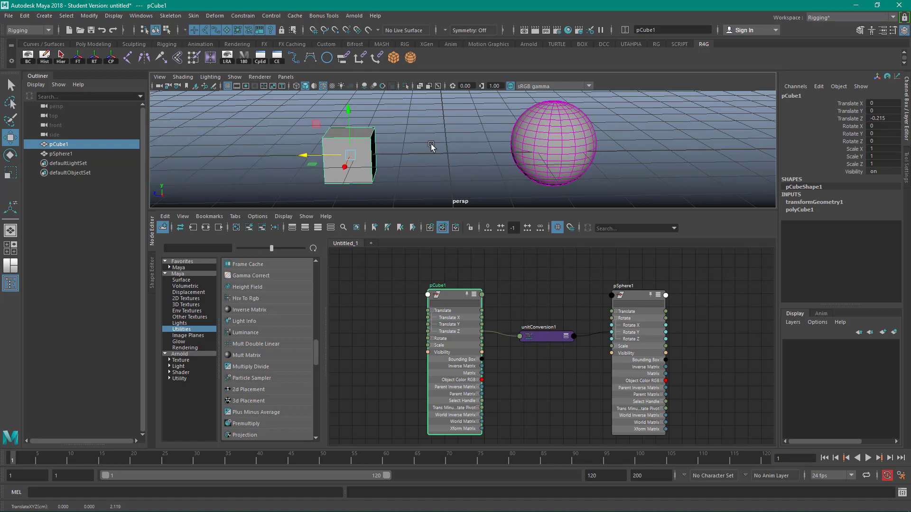
scroll(431, 146, "down", 10)
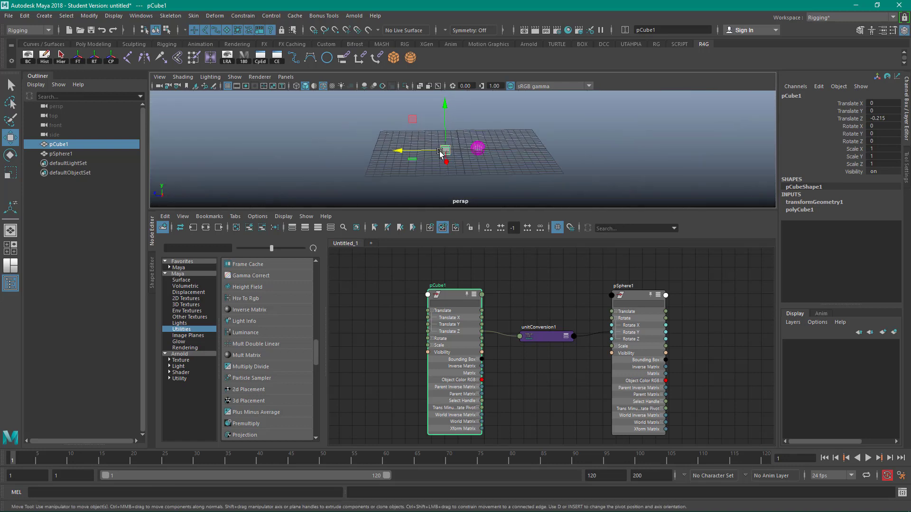
mouse_move(440, 152)
left_mouse_down()
mouse_move(209, 152)
mouse_move(442, 147)
left_mouse_up()
right_click_drag(447, 119, 788, 201, "alt")
mouse_move(649, 172)
middle_mouse_down("alt")
mouse_move(645, 184)
mouse_move(637, 173)
middle_mouse_up("alt")
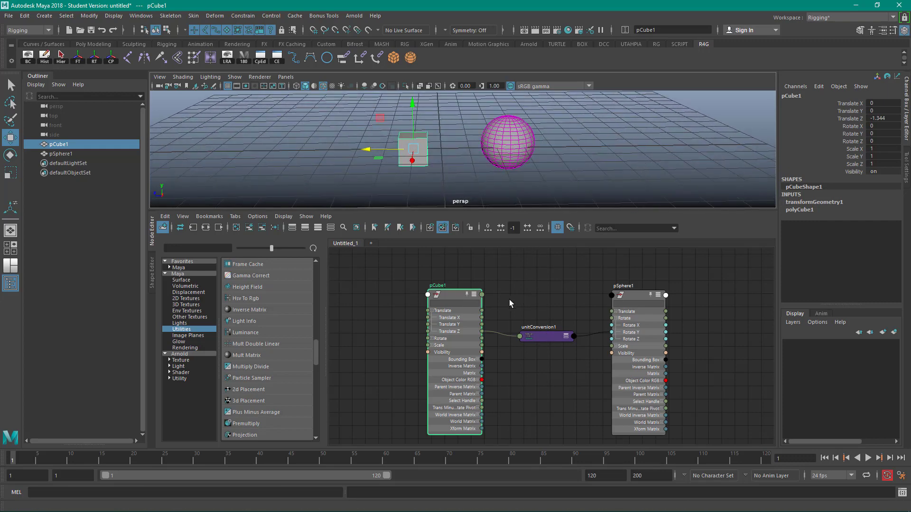
- Spread out the pCube1, unitConversion1 and pSphere1 nodes in the graph
left_click_drag(449, 299, 408, 296)
left_click_drag(633, 295, 628, 290)
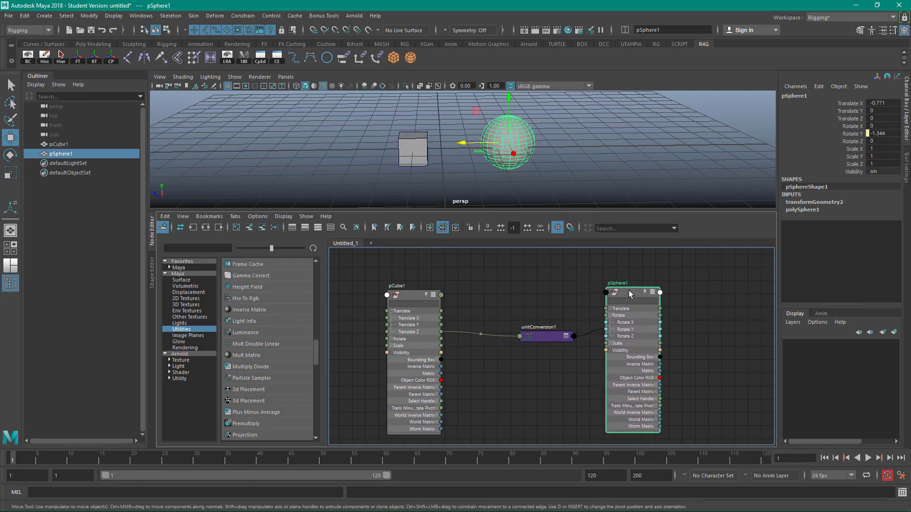
left_click(546, 335)
left_click_drag(545, 335, 528, 337)
left_click(509, 309)
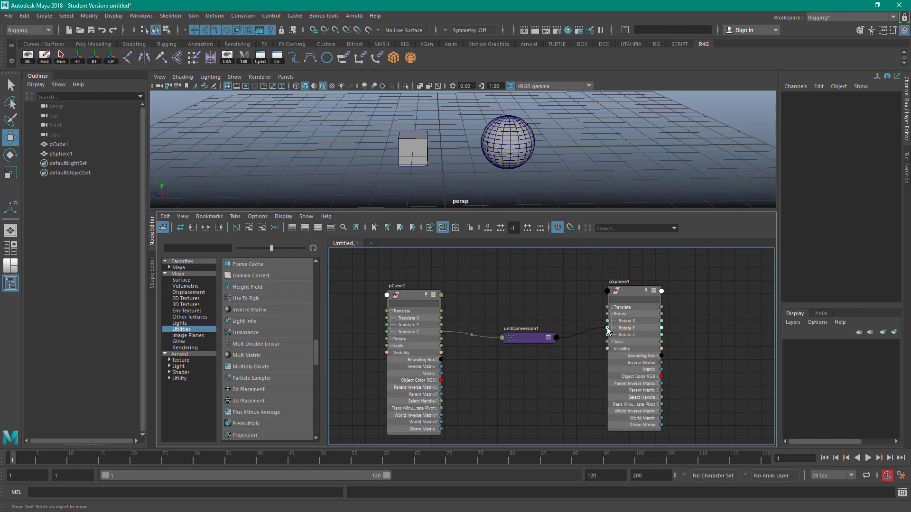
mouse_move(636, 342)
left_mouse_down()
mouse_move(618, 327)
mouse_move(652, 335)
left_mouse_up()
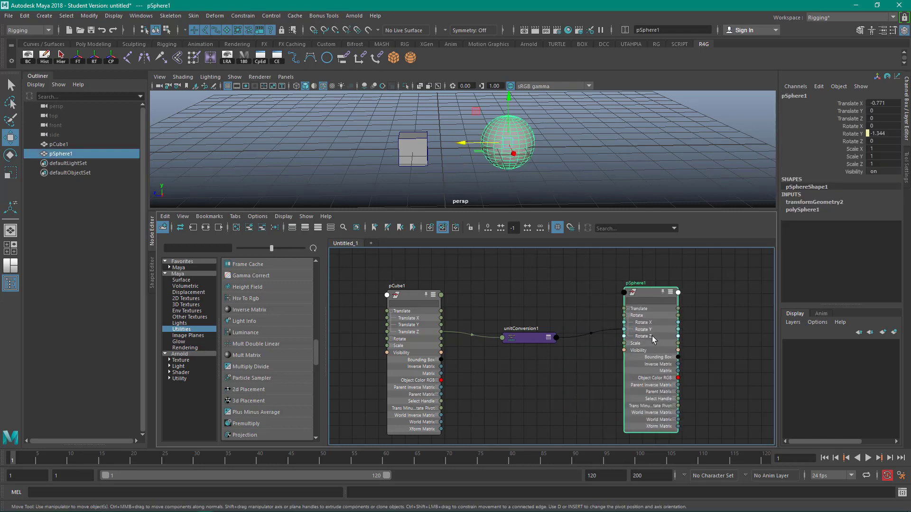
- Delete both connections and the unitConversion1 node between pCube1 and pSphere1
left_click(534, 306)
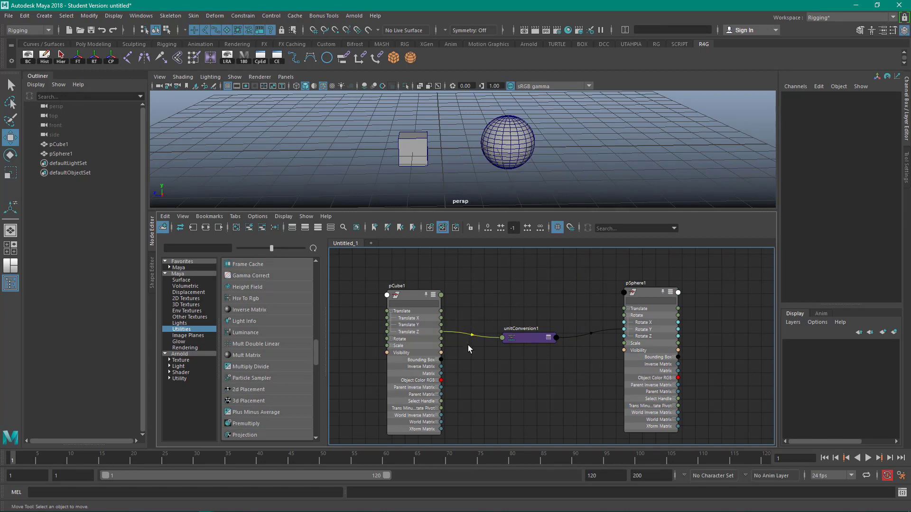
key("Delete")
left_click_drag(594, 342, 594, 359)
key("Delete")
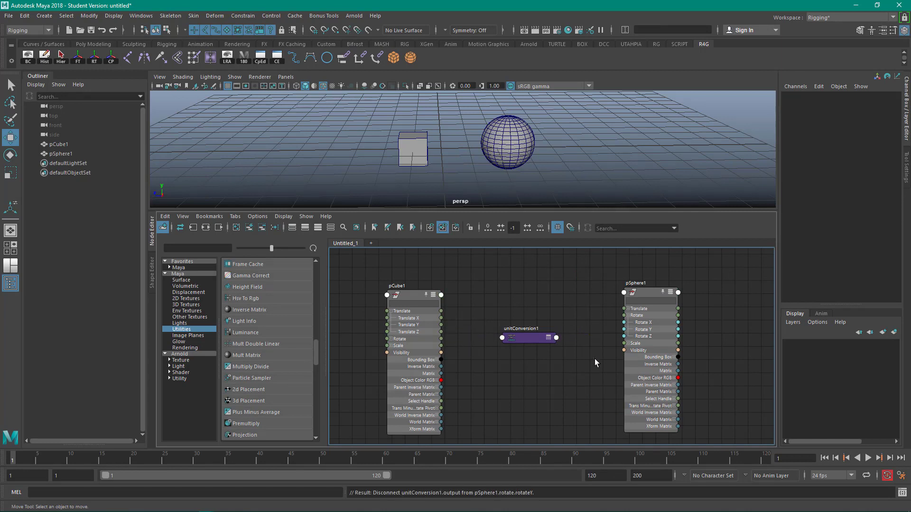
left_click_drag(537, 316, 540, 362)
key("Delete")
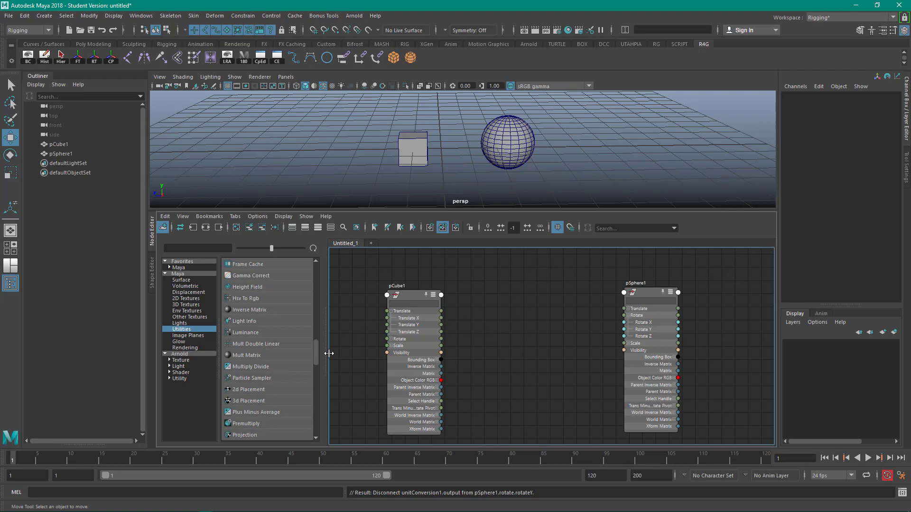
- Add a Multiply Divide node between the cube and sphere nodes and show its primary attributes
mouse_move(315, 351)
left_mouse_down()
mouse_move(315, 366)
mouse_move(317, 358)
left_mouse_up()
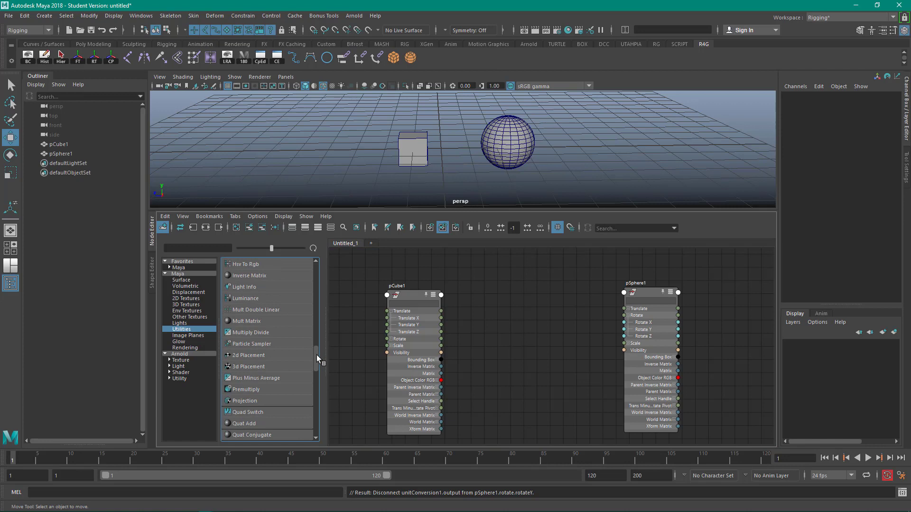
left_click(251, 332)
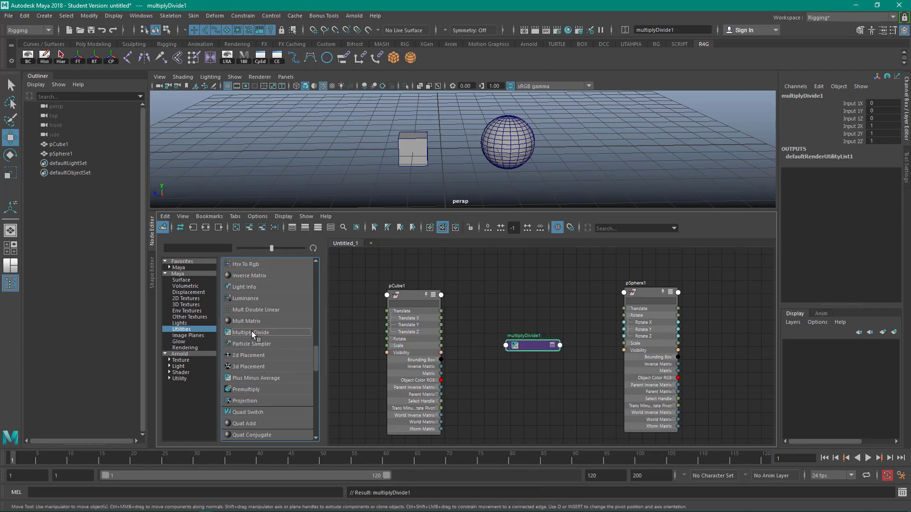
left_click_drag(531, 346, 525, 332)
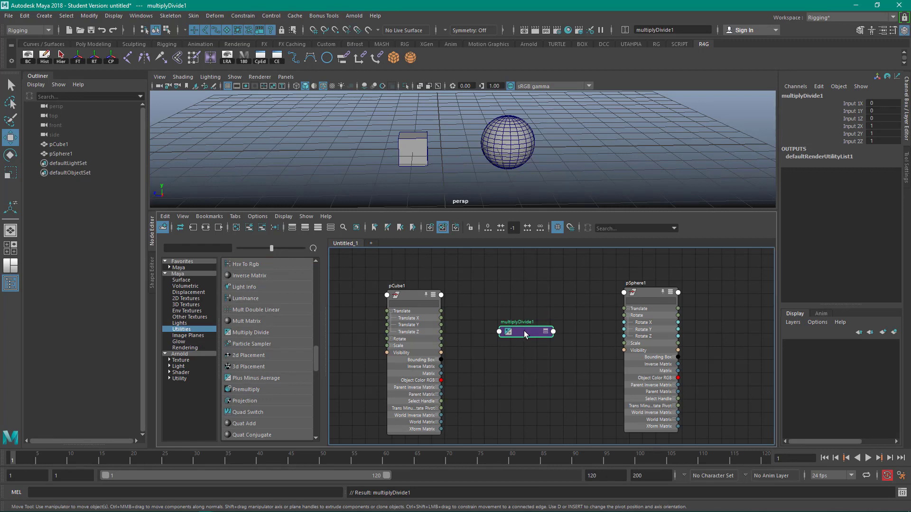
left_click(318, 227)
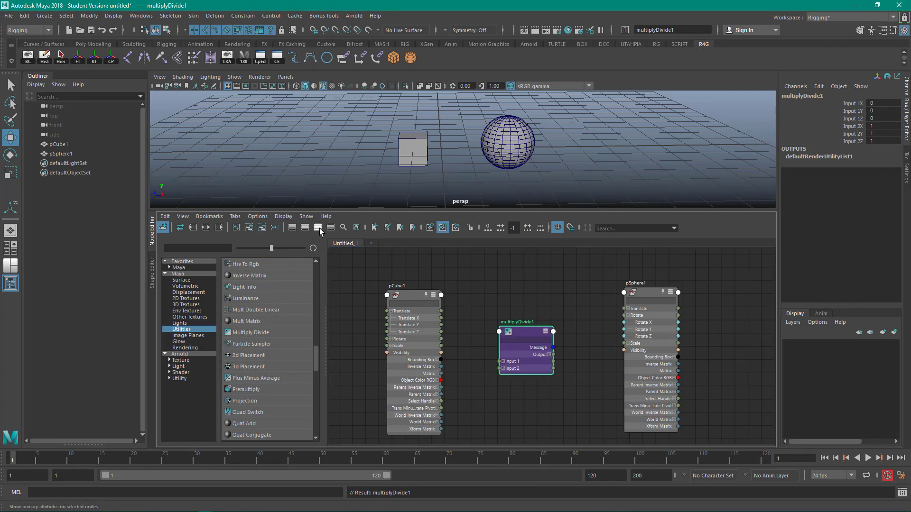
left_click_drag(525, 332, 524, 301)
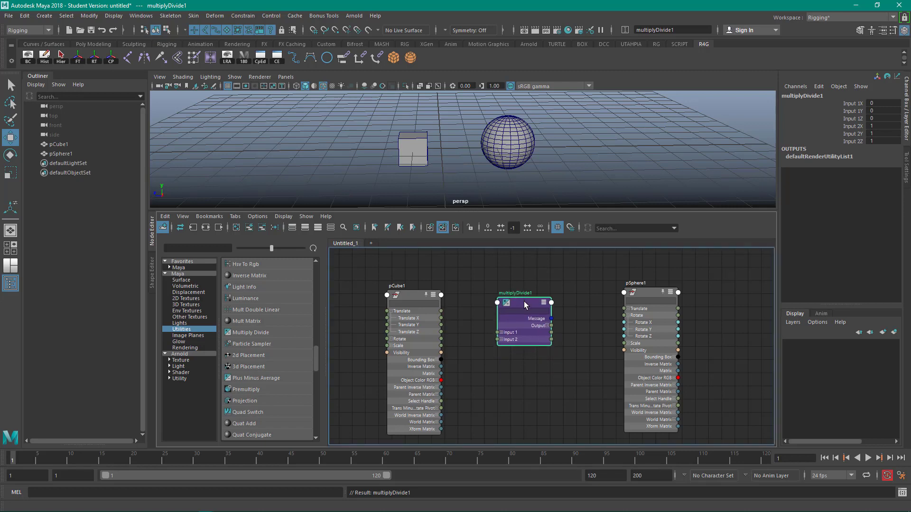
left_click(525, 390)
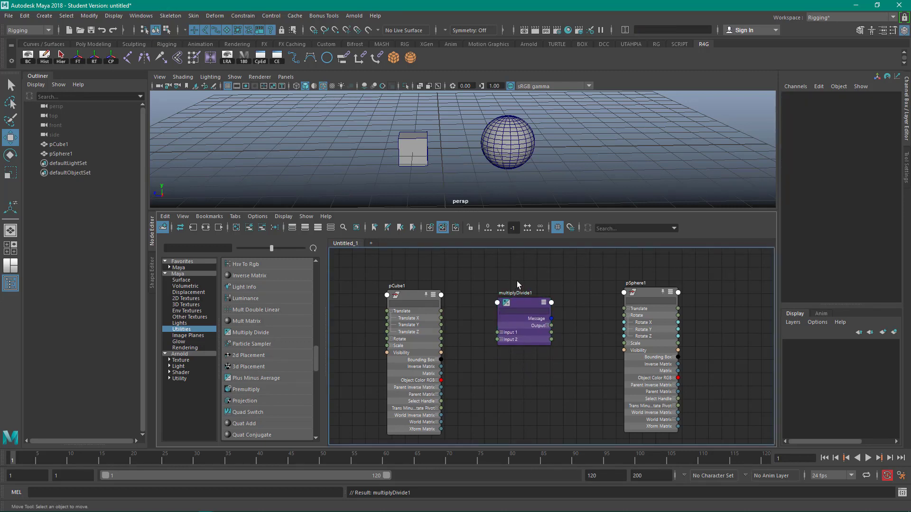
- Open multiplyDivide1 in the Attribute Editor and dock the editor beside the viewport
left_click(523, 314)
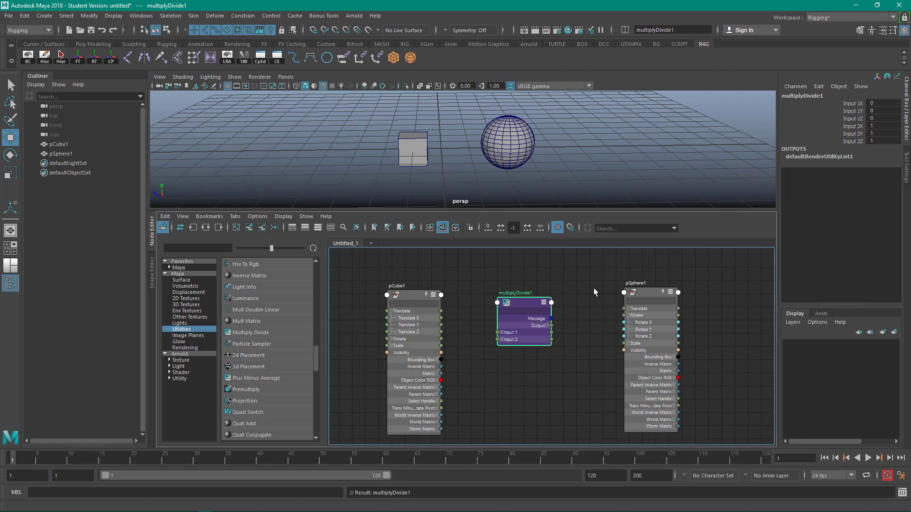
key("ctrl+a")
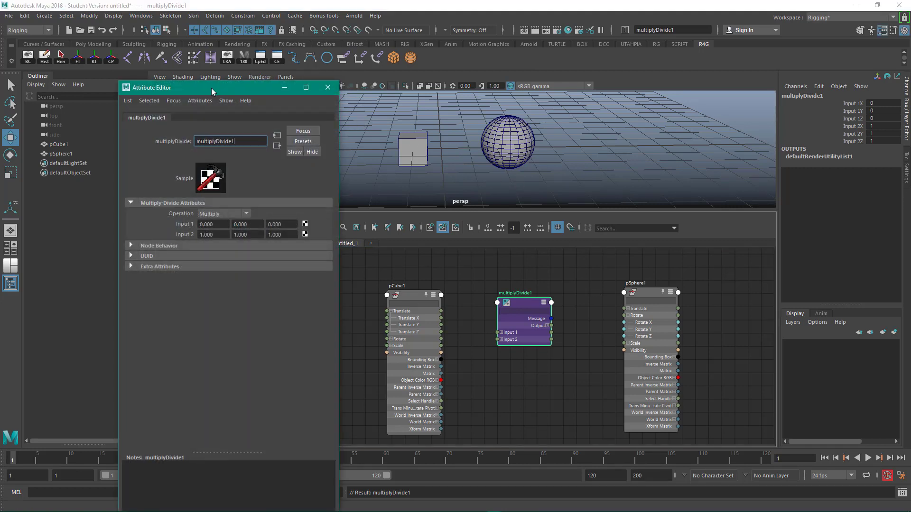
left_click_drag(210, 87, 906, 231)
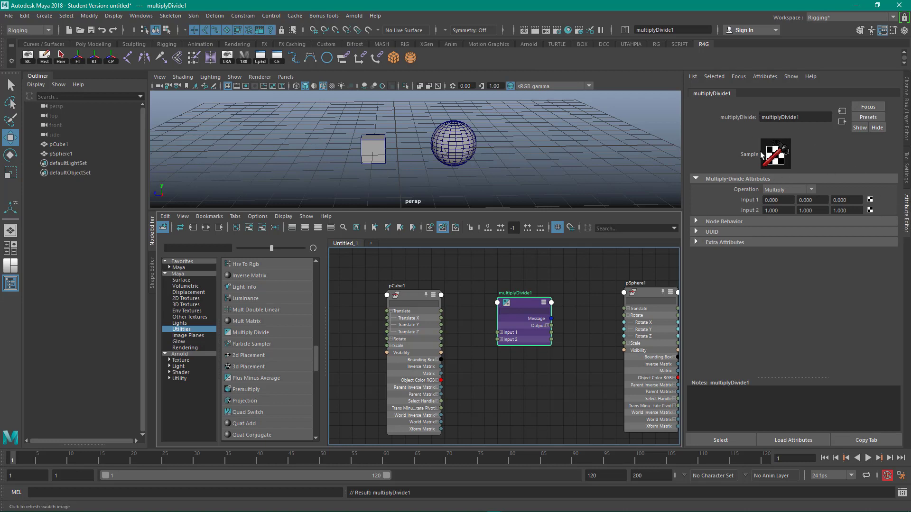
- Reposition the pSphere1, pCube1 and multiplyDivide1 nodes closer together in the graph
left_click(651, 296)
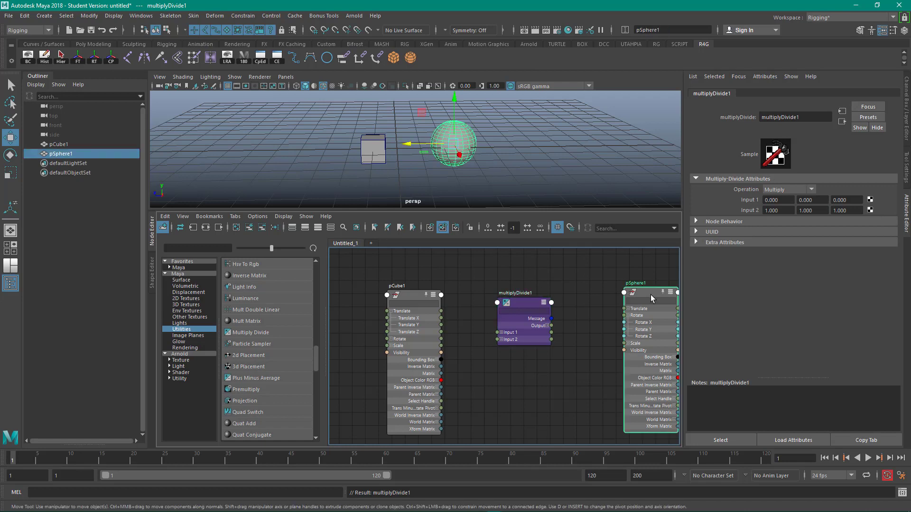
left_click_drag(651, 295, 611, 287)
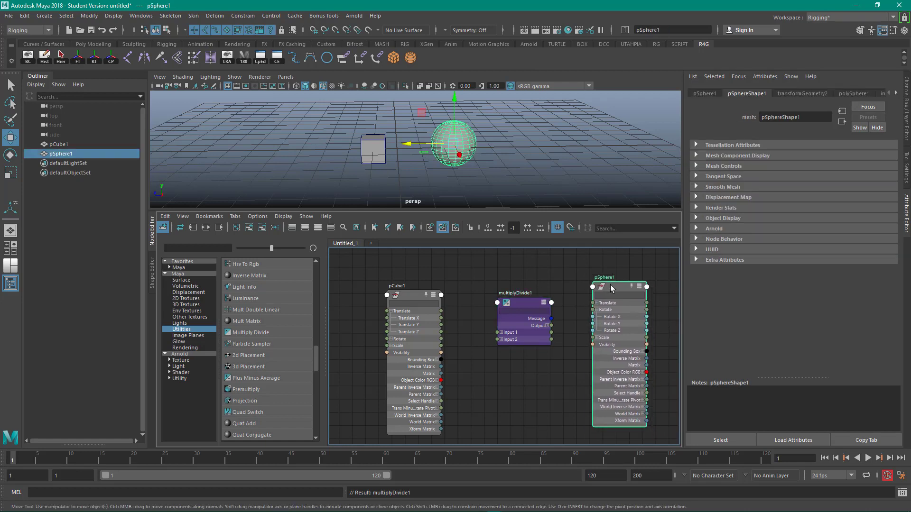
left_click(519, 301)
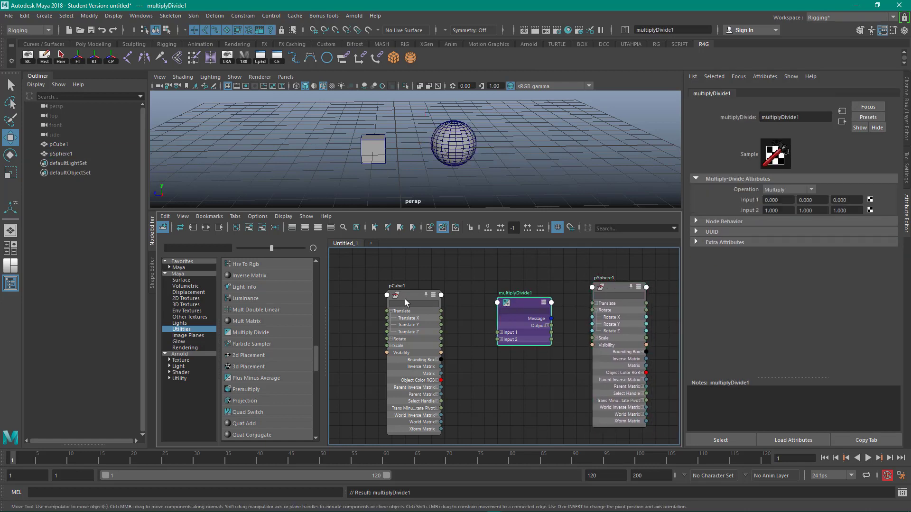
left_click_drag(405, 299, 391, 300)
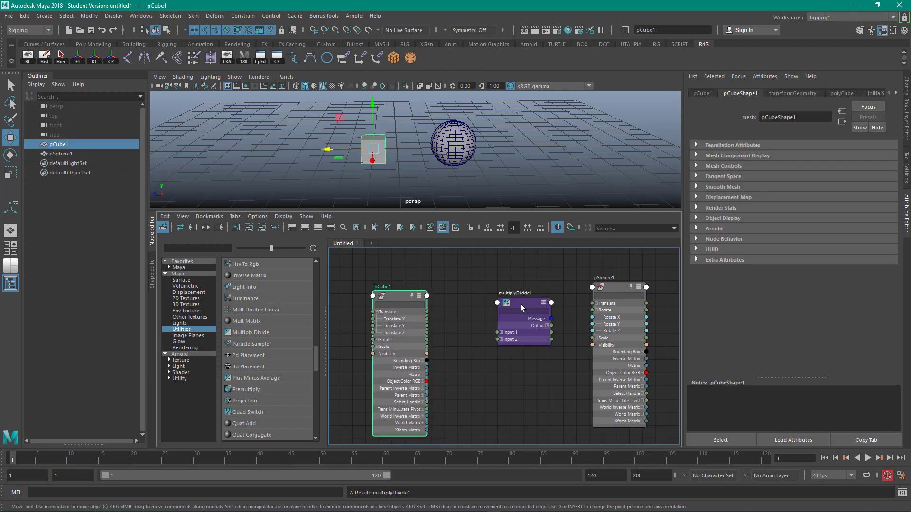
left_click_drag(521, 308, 501, 302)
- Expand multiplyDivide1's Input 1 and Input 2 attributes and tidy the node positions
left_click(482, 327)
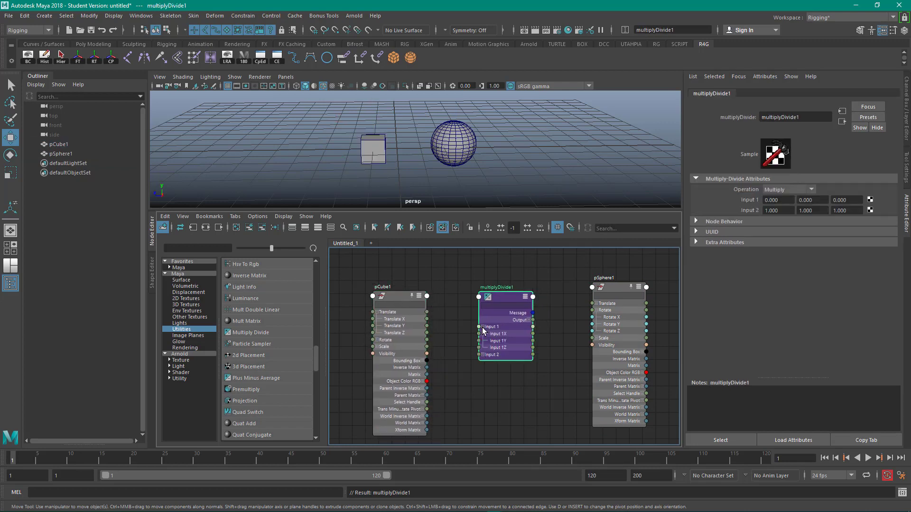
left_click(482, 354)
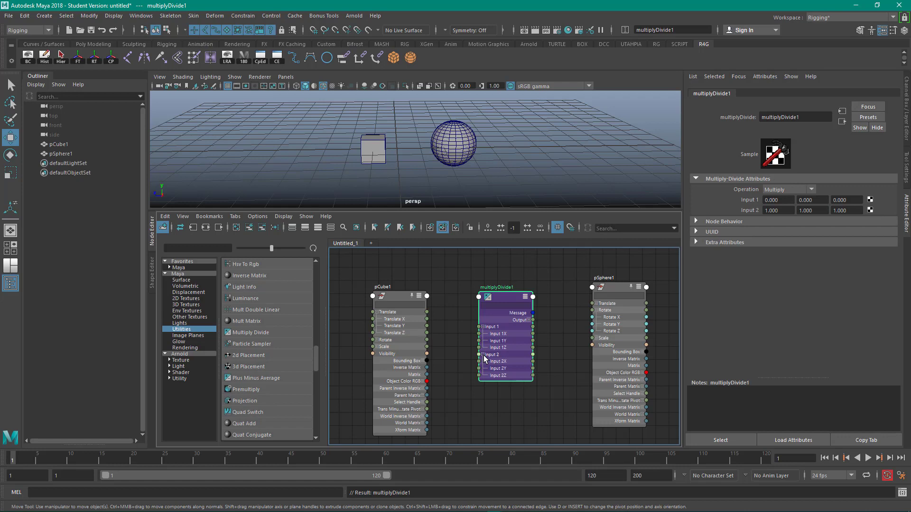
left_click_drag(502, 295, 488, 301)
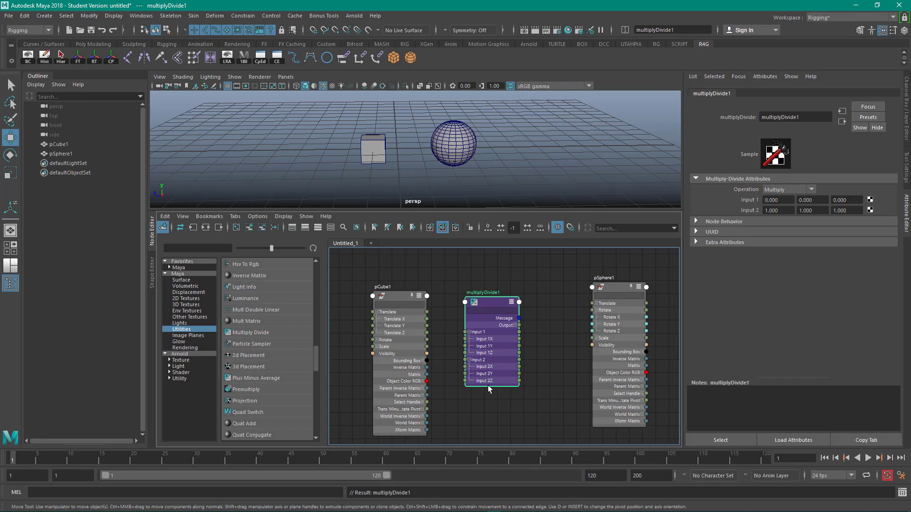
left_click_drag(488, 300, 495, 298)
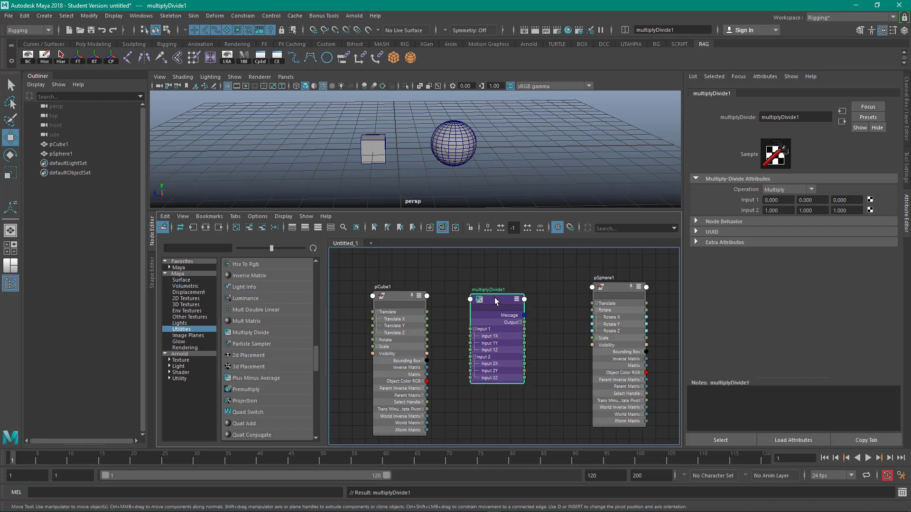
left_click_drag(612, 288, 593, 290)
left_click_drag(497, 301, 497, 305)
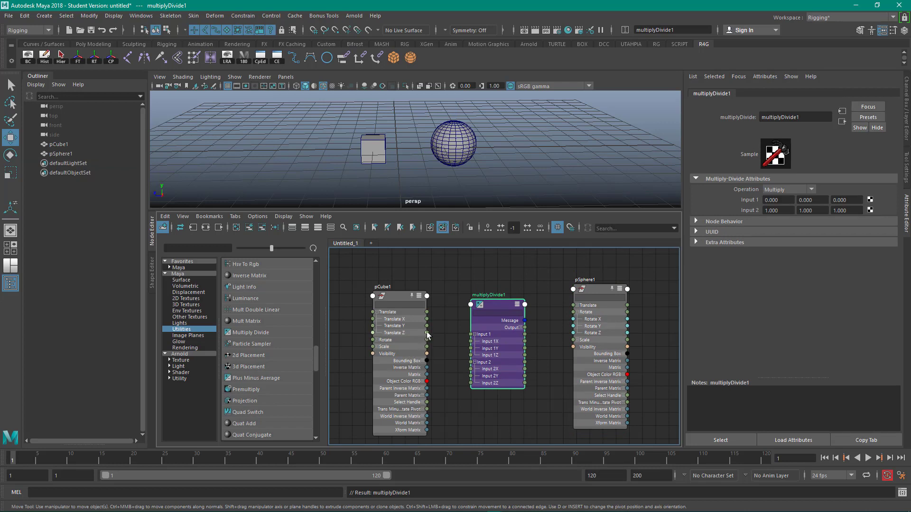
- Connect pCube1's Translate Z to multiplyDivide1's Input 1X and set Input 2 X to 10
left_click_drag(427, 333, 472, 343)
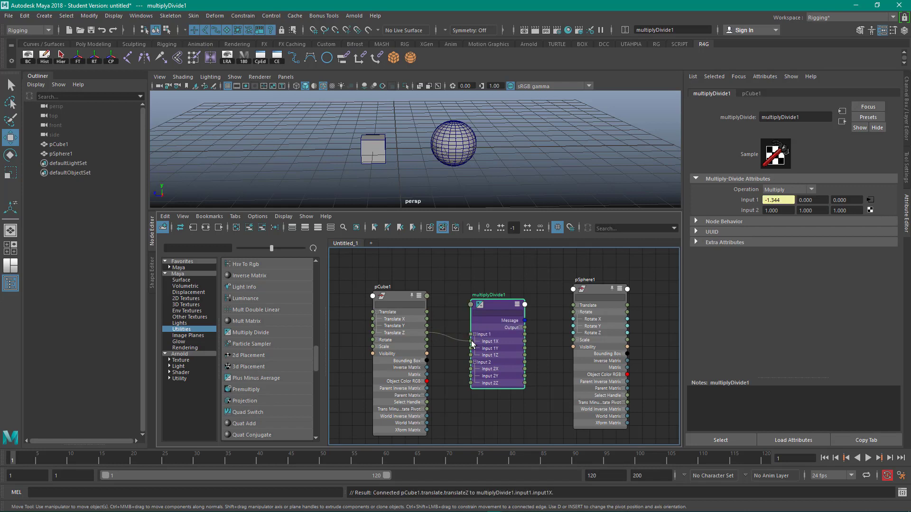
left_click(784, 211)
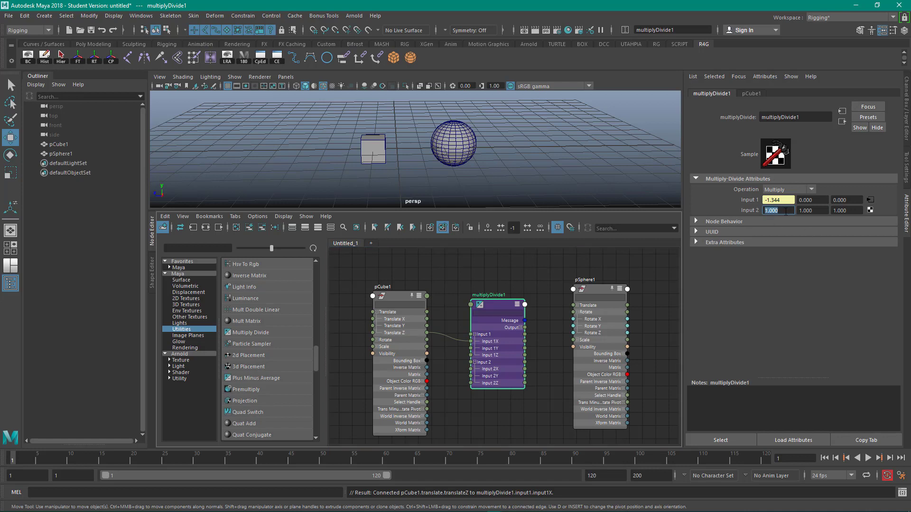
type("10")
key("Return")
- Connect multiplyDivide1's Output X to pSphere1's Rotate Y and arrange the resulting nodes
left_click(520, 328)
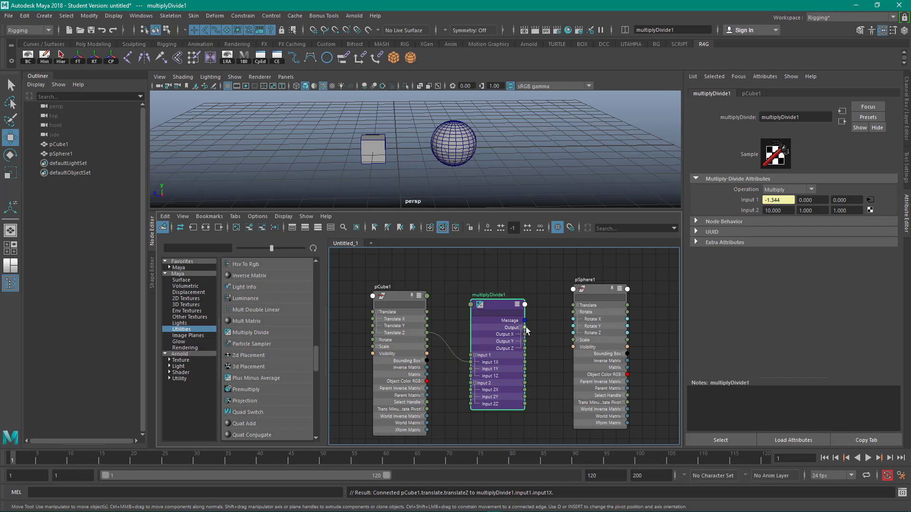
left_click_drag(527, 331, 574, 325)
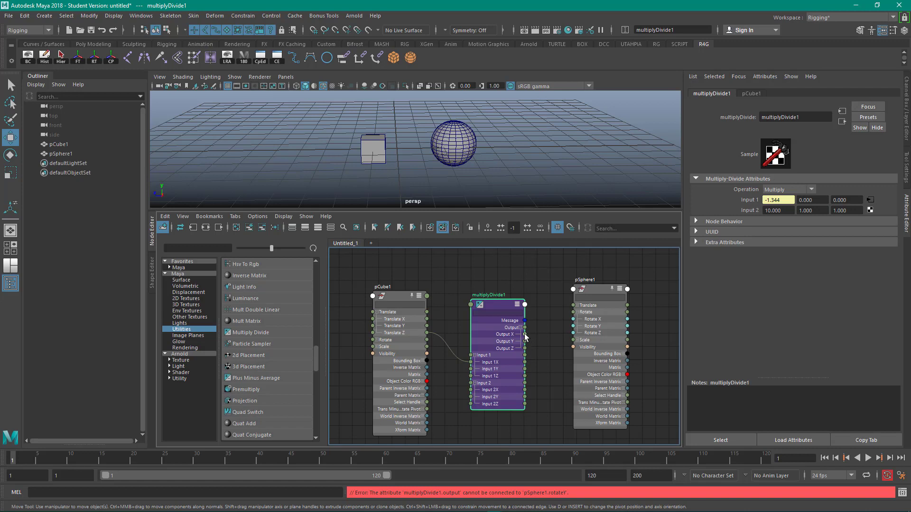
left_click_drag(525, 334, 587, 329)
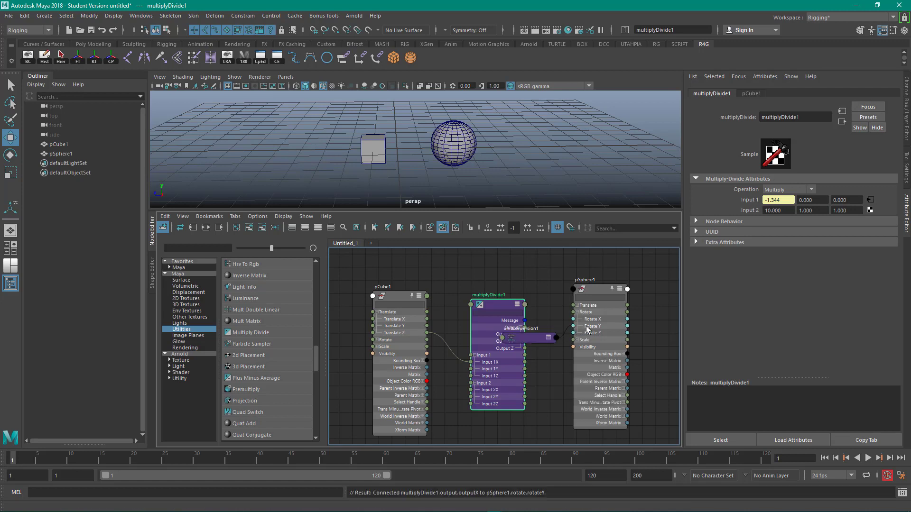
left_click_drag(593, 290, 632, 294)
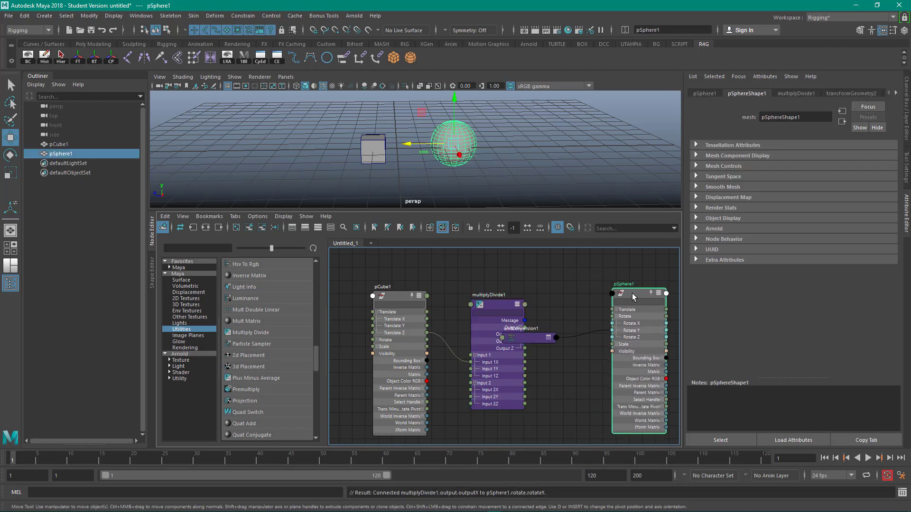
left_click_drag(547, 333, 570, 337)
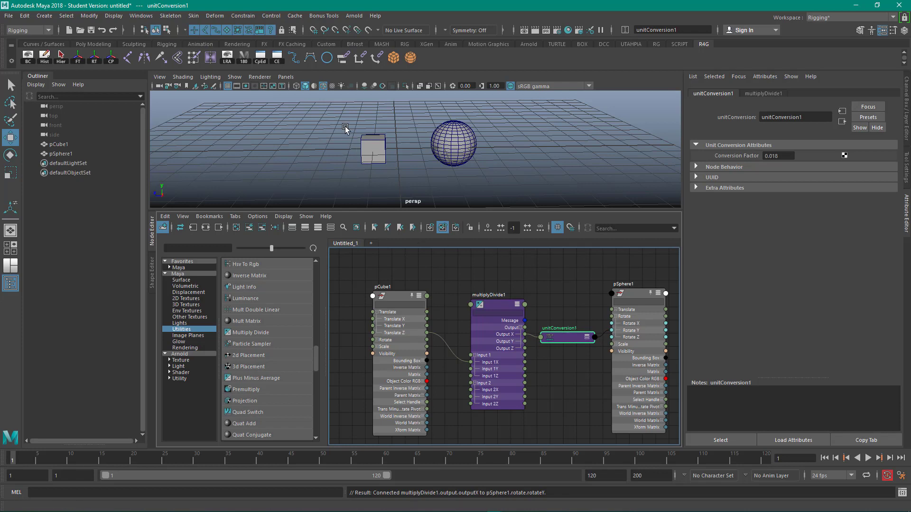
- Test-move the cube along Z, then set multiplyDivide1's Input 2 X to 50
left_click_drag(345, 129, 384, 178)
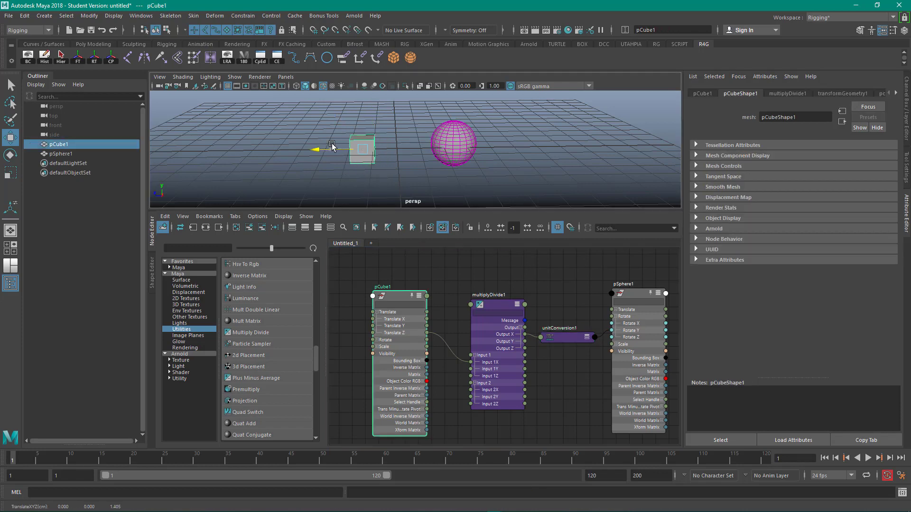
left_click_drag(332, 145, 358, 142)
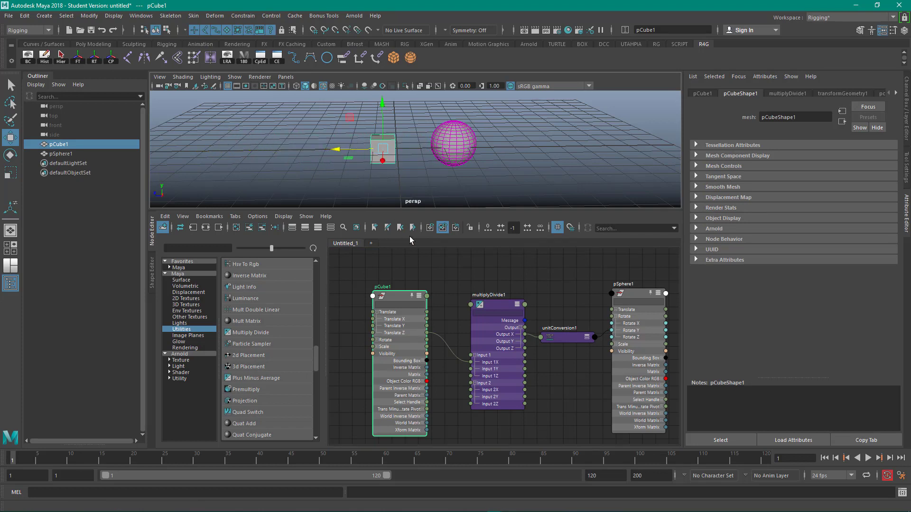
left_click(491, 303)
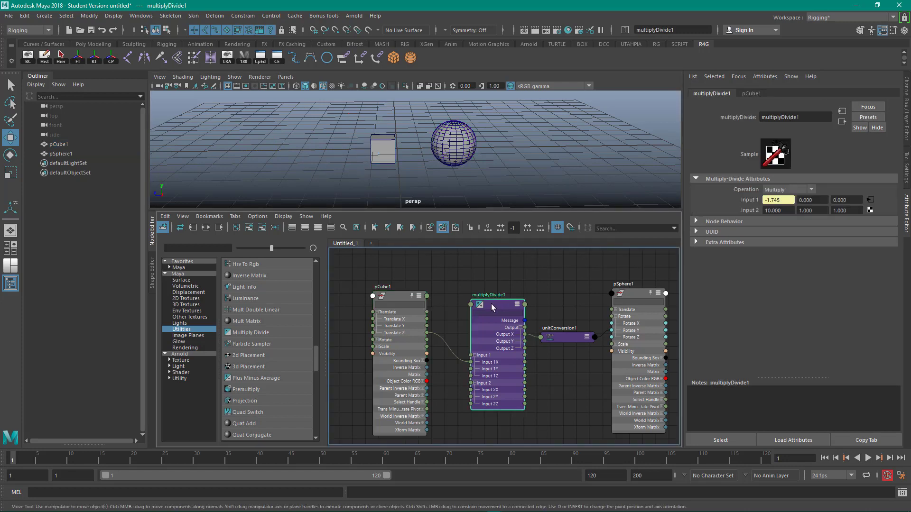
left_click(790, 210)
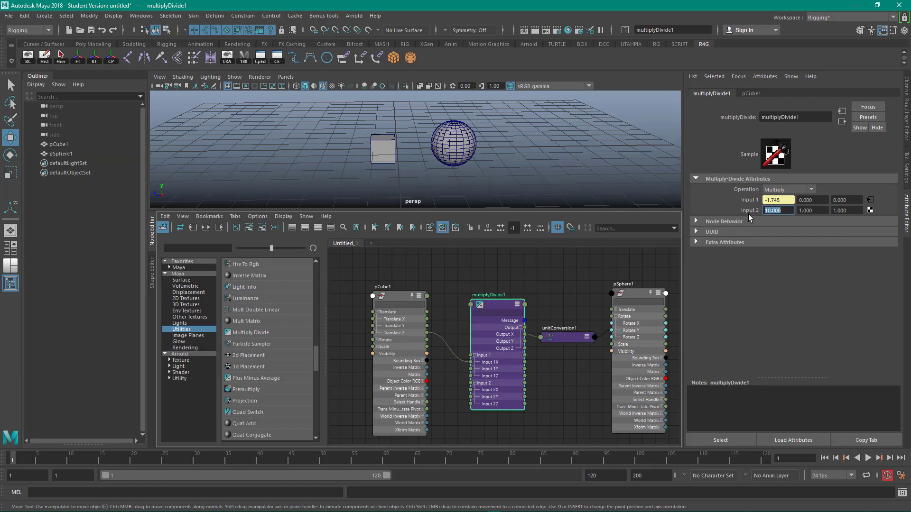
type("50")
key("Return")
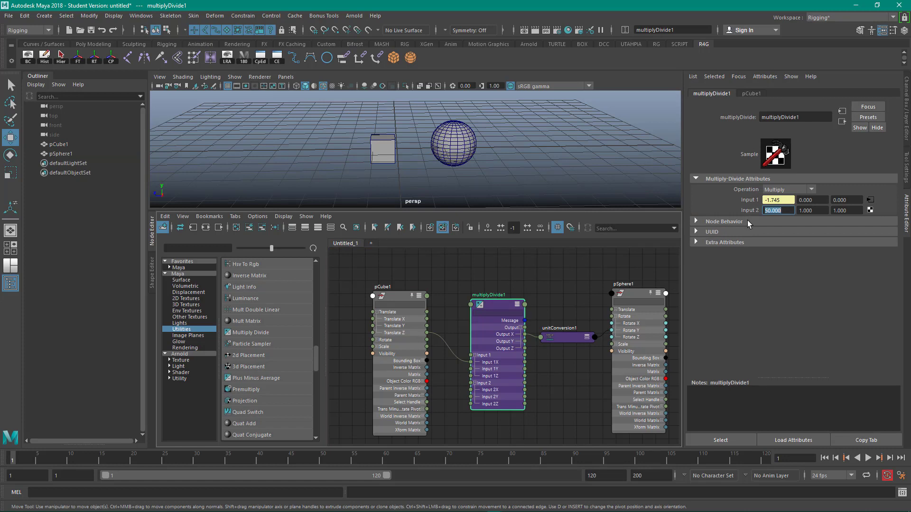
- Move the cube along Z to about 1.04 and select the sphere to check its rotation
left_click(382, 144)
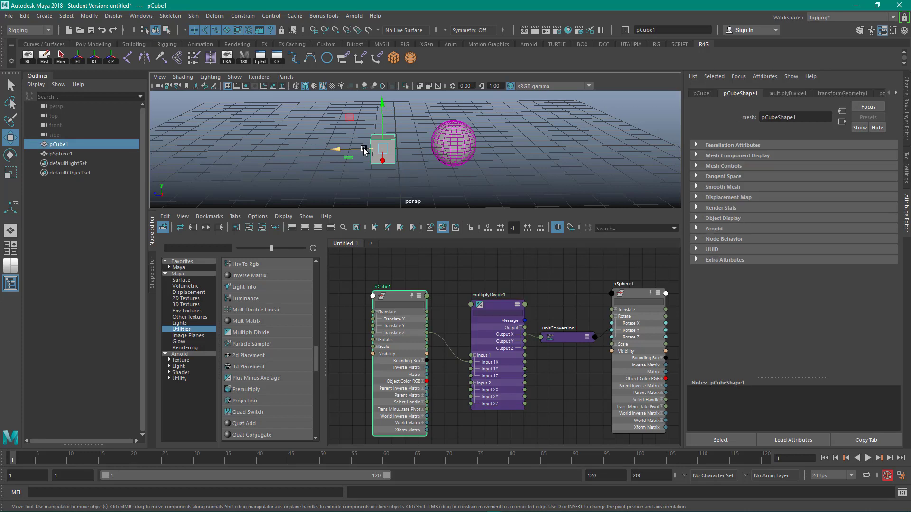
left_click_drag(364, 151, 327, 151)
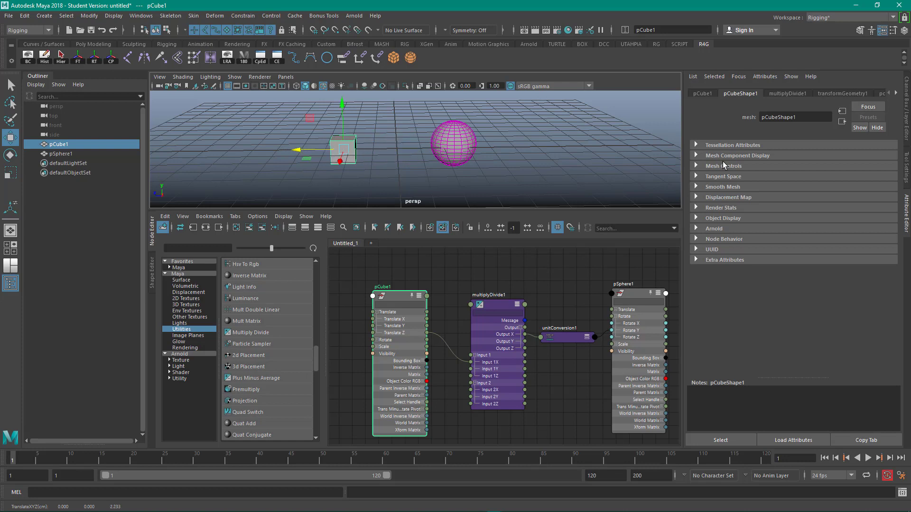
left_click(906, 107)
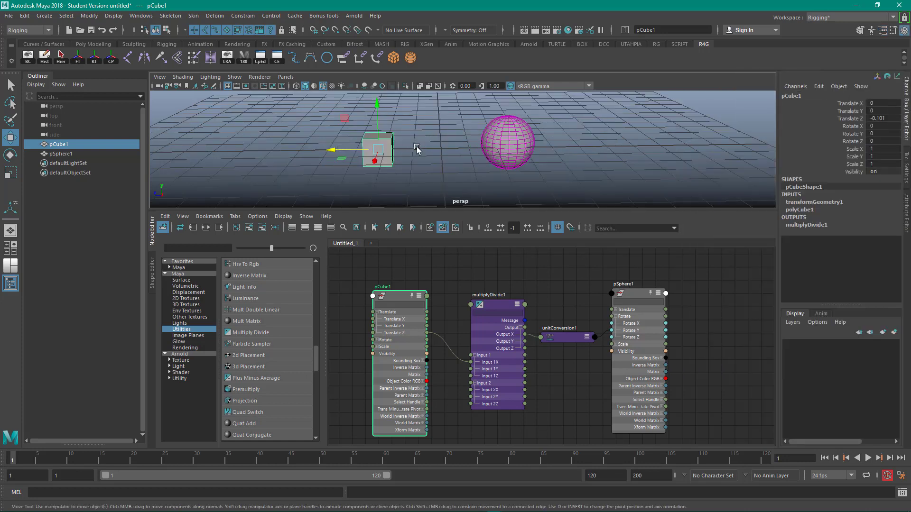
left_click_drag(368, 151, 335, 149)
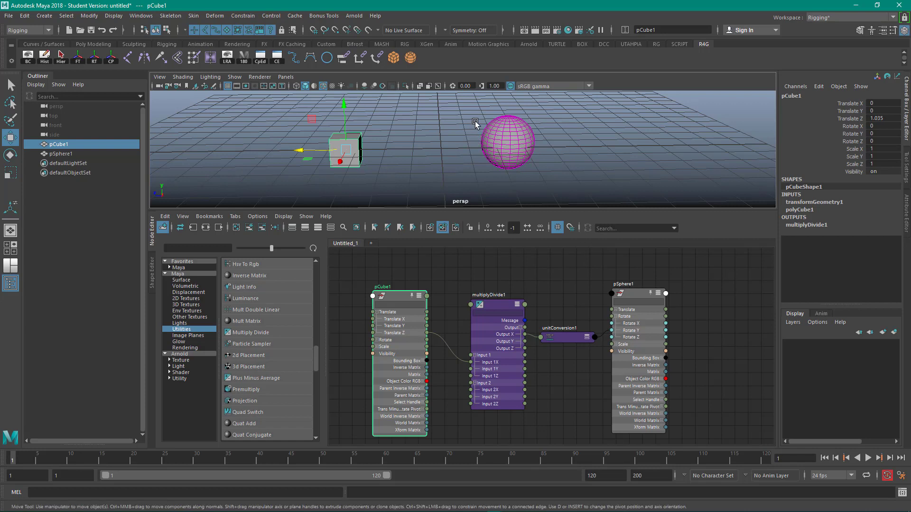
left_click(515, 150)
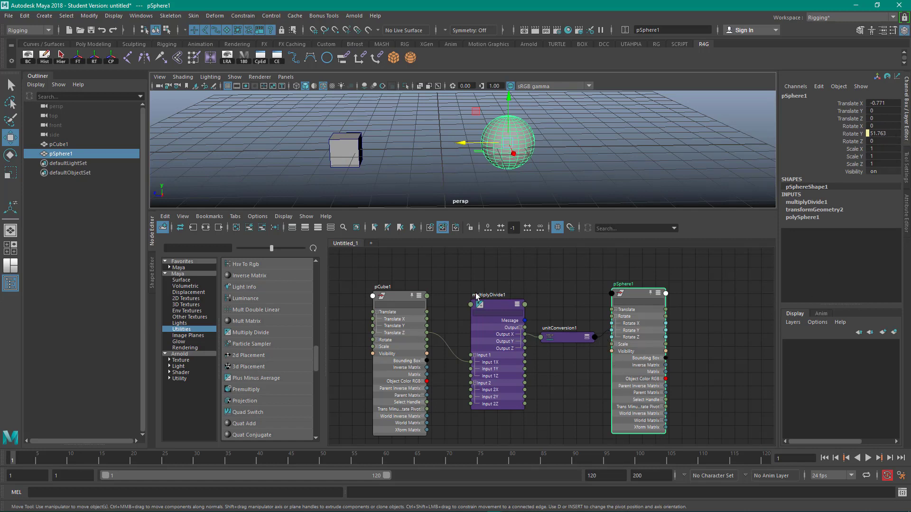
- Select the multiplyDivide1 node and open its attributes in the Attribute Editor
left_click(497, 308)
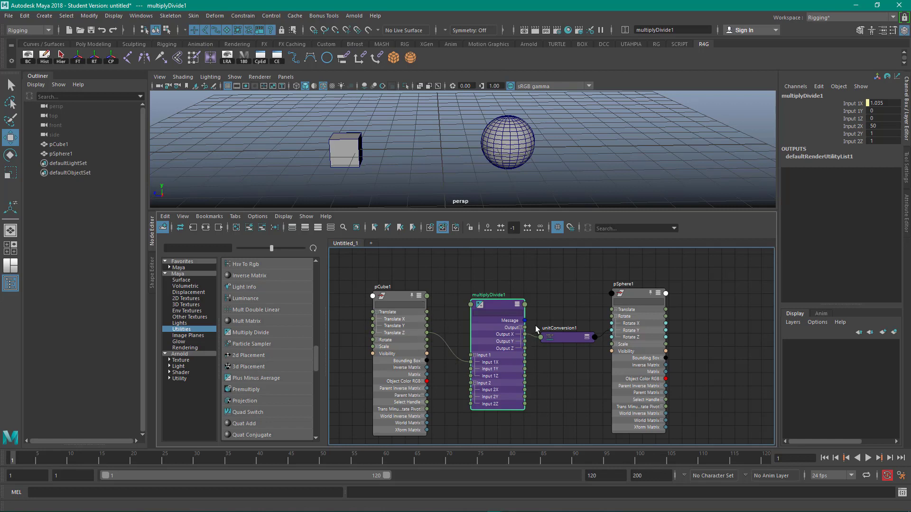
left_click_drag(497, 306, 500, 305)
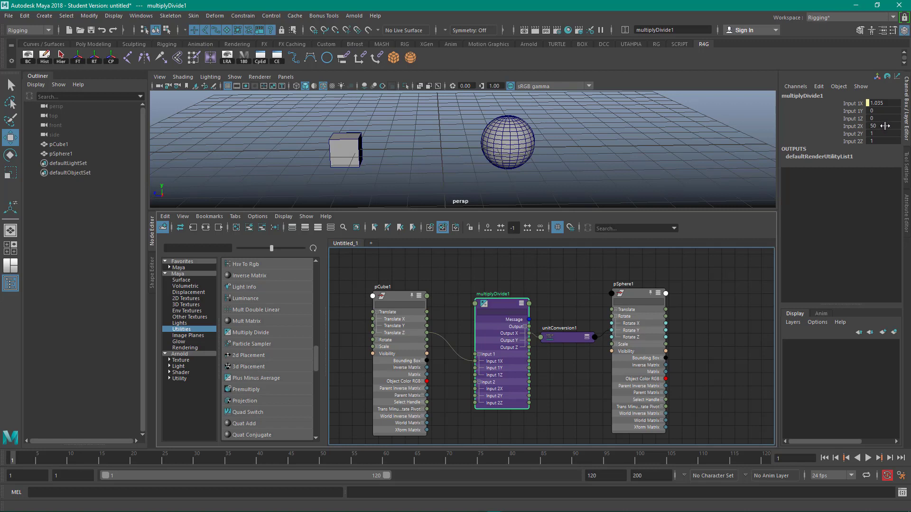
left_click(909, 219)
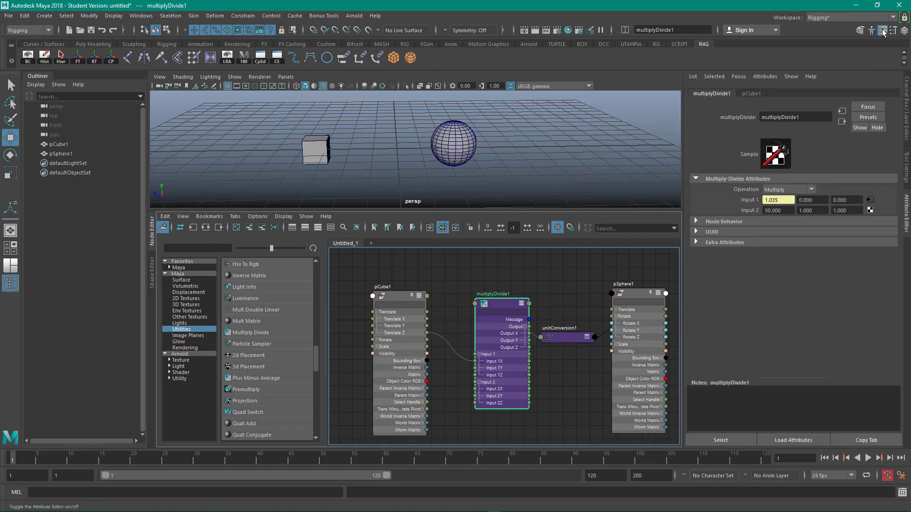
left_click(904, 31)
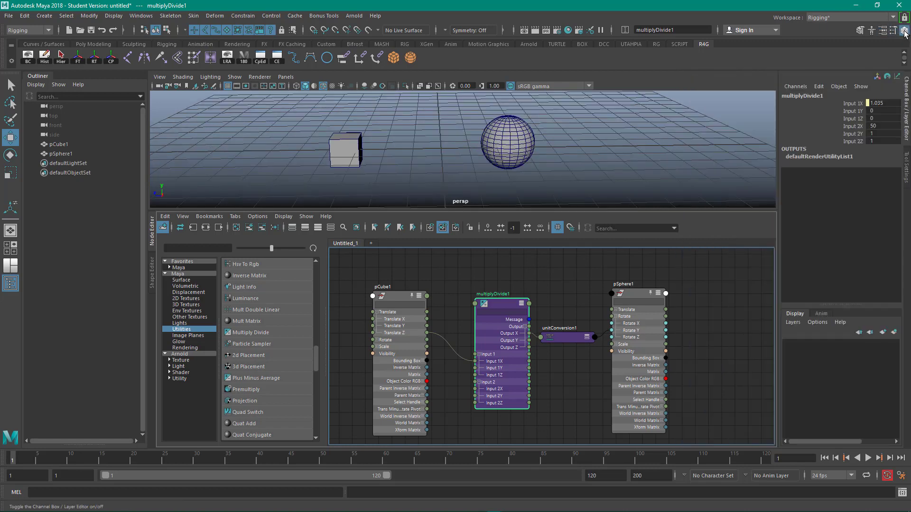
left_click(884, 31)
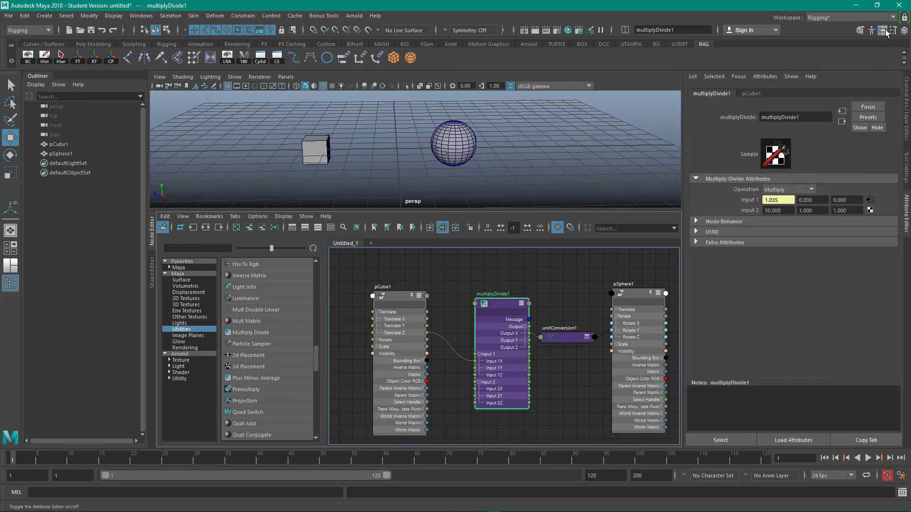
- Change multiplyDivide1's operation to Divide and set Input 2 X to 2
left_click(791, 189)
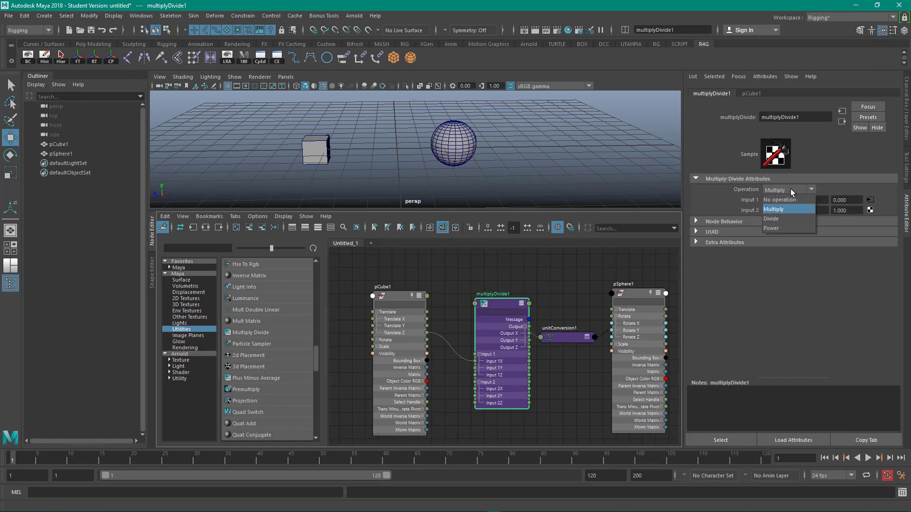
left_click(782, 218)
left_click_drag(785, 210, 740, 210)
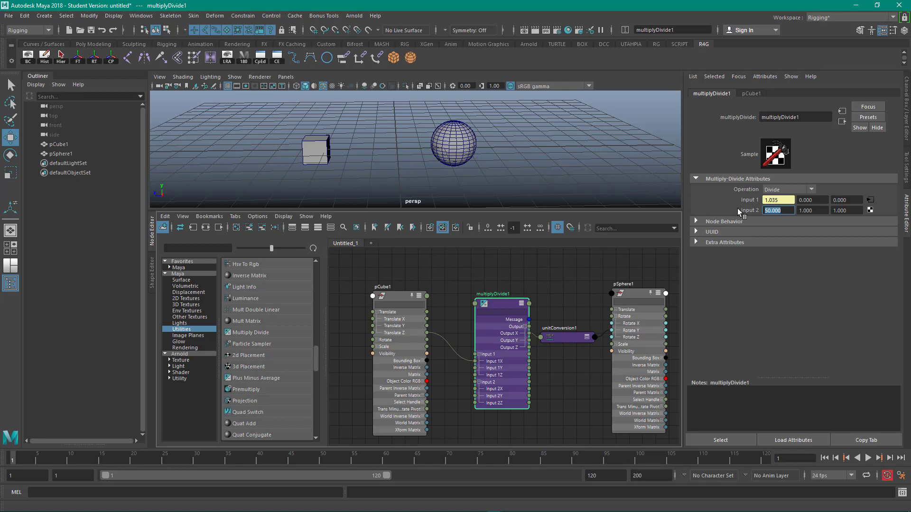
type("2")
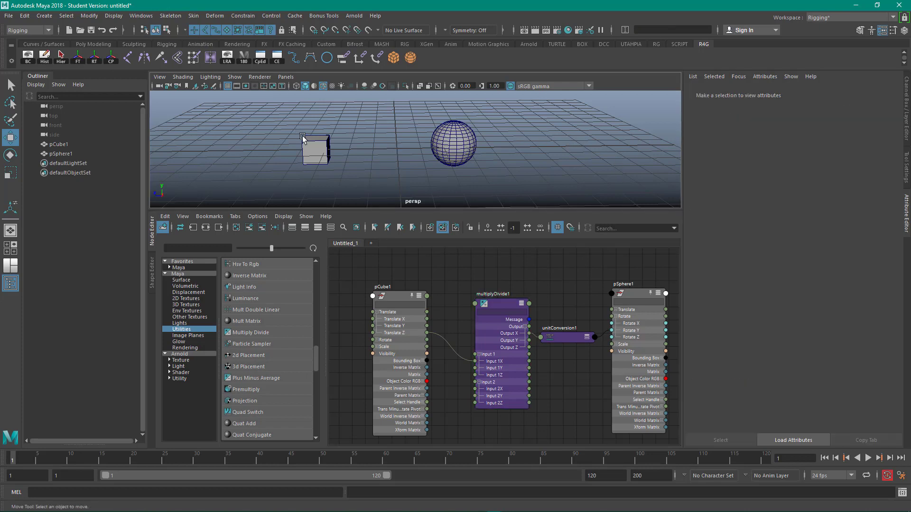
- Move the cube along Z about 4.9 units, then set multiplyDivide1's Input 2 X to 0.5
left_click(314, 150)
left_click_drag(283, 148, 257, 133)
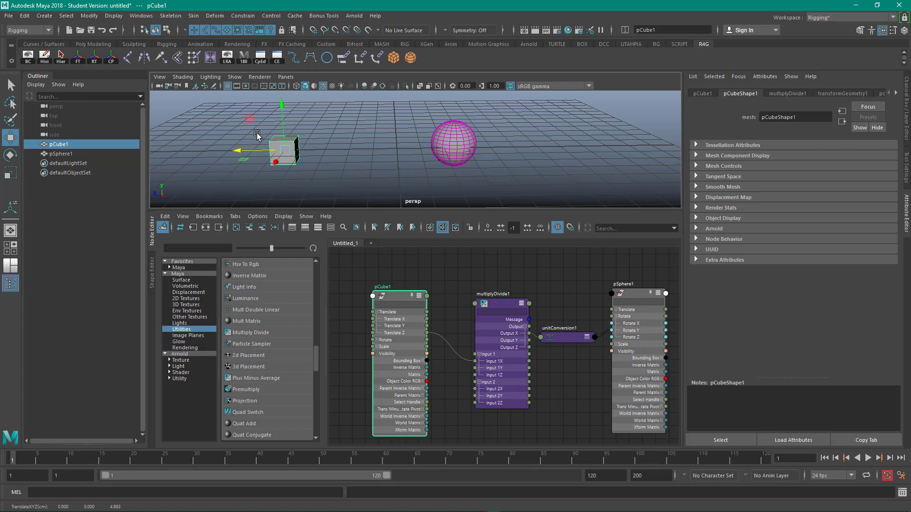
left_click(496, 304)
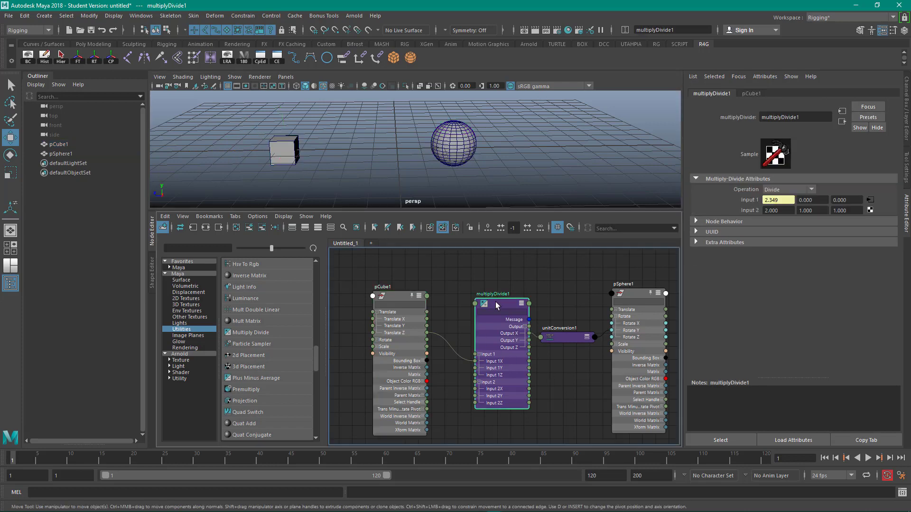
left_click(787, 210)
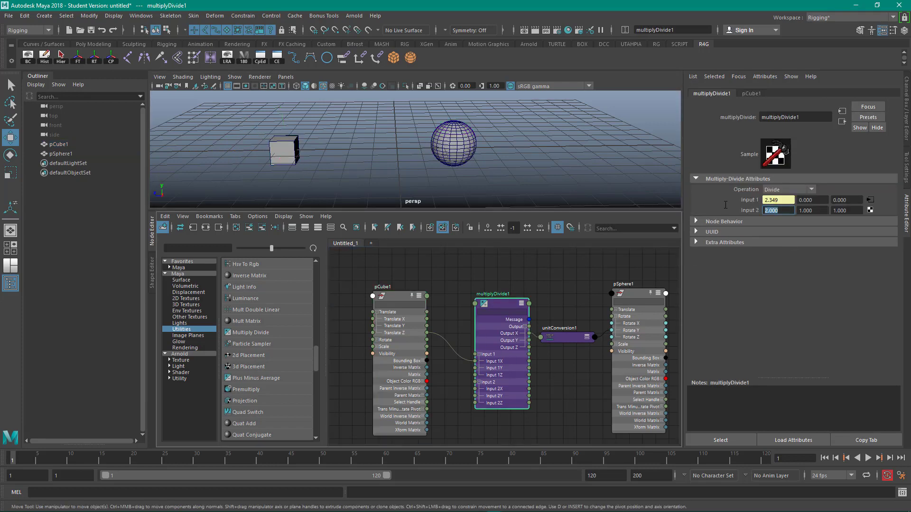
type("0.5")
key("Return")
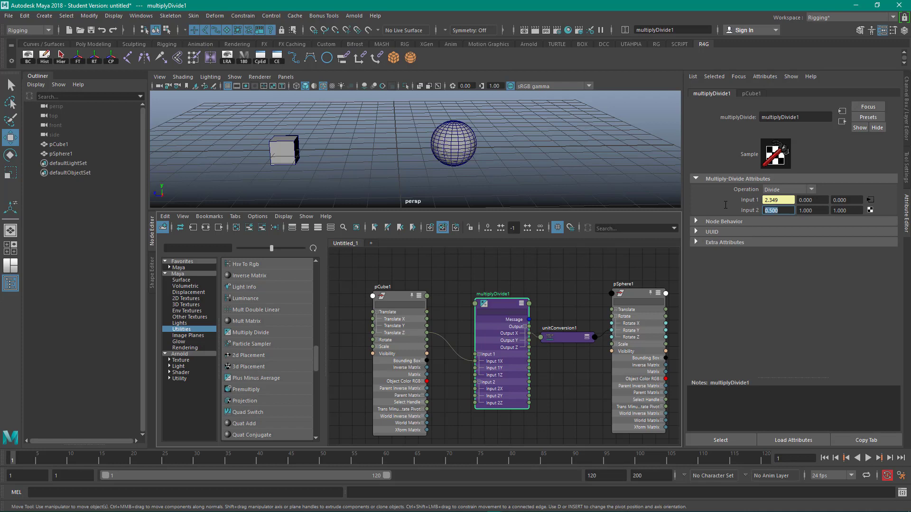
- Move the cube along Z, undo that move, and move it again to test the sphere's rotation
left_click(285, 151)
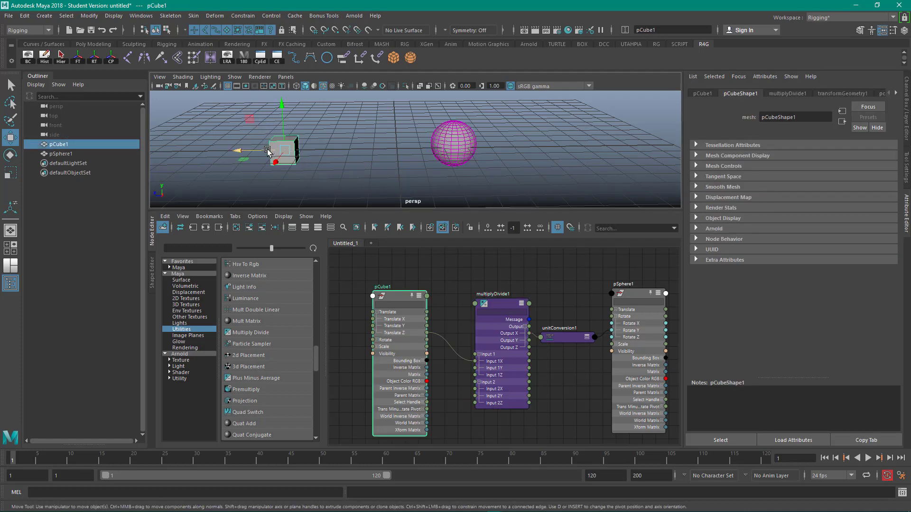
left_click_drag(270, 150, 377, 155)
key("ctrl+z")
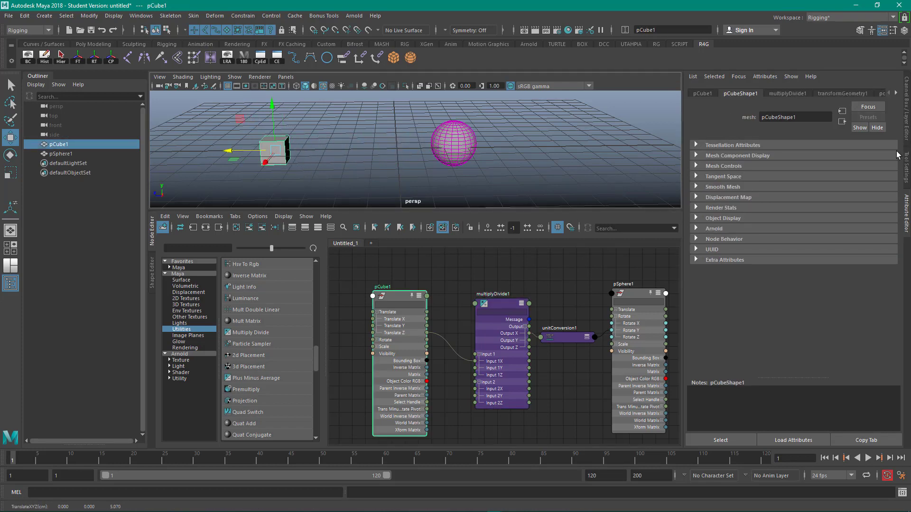
mouse_move(245, 151)
left_mouse_down()
mouse_move(373, 154)
mouse_move(230, 151)
left_mouse_up()
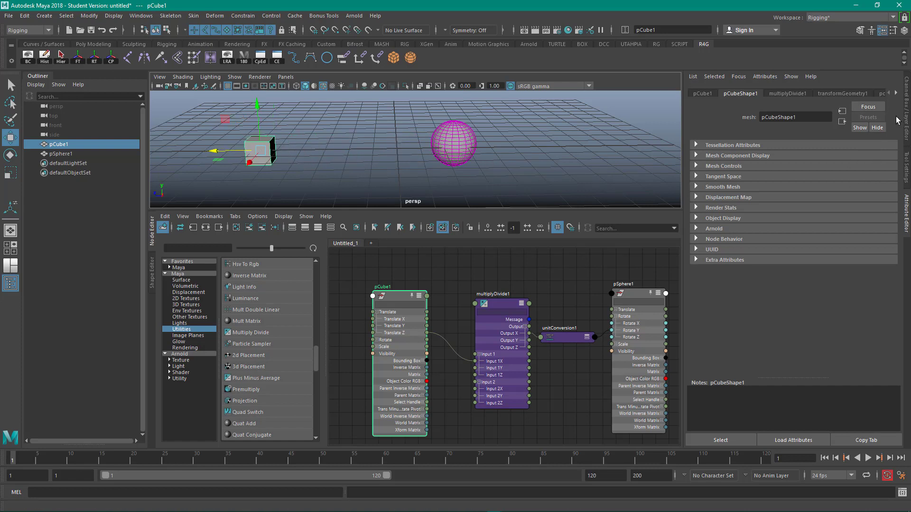
- Set multiplyDivide1's Input 2 X to 0.1
left_click(501, 306)
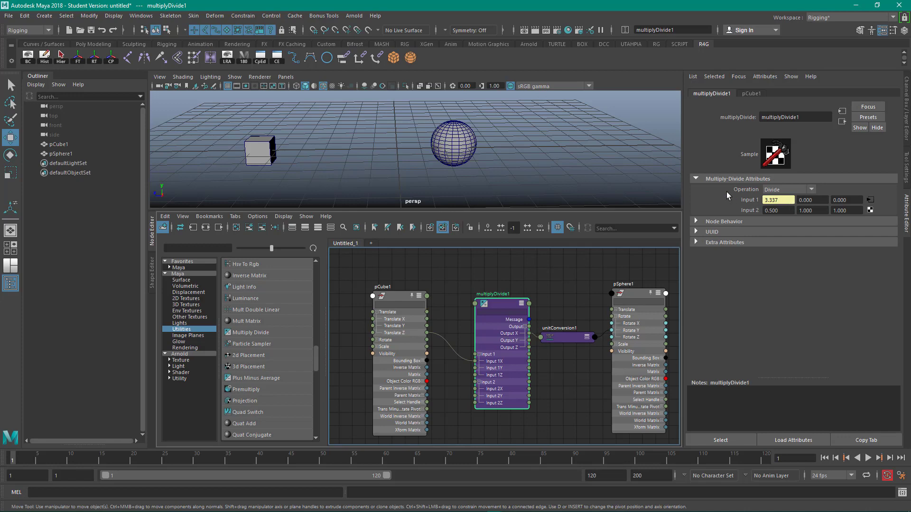
middle_click_drag(606, 136, 599, 172, "alt")
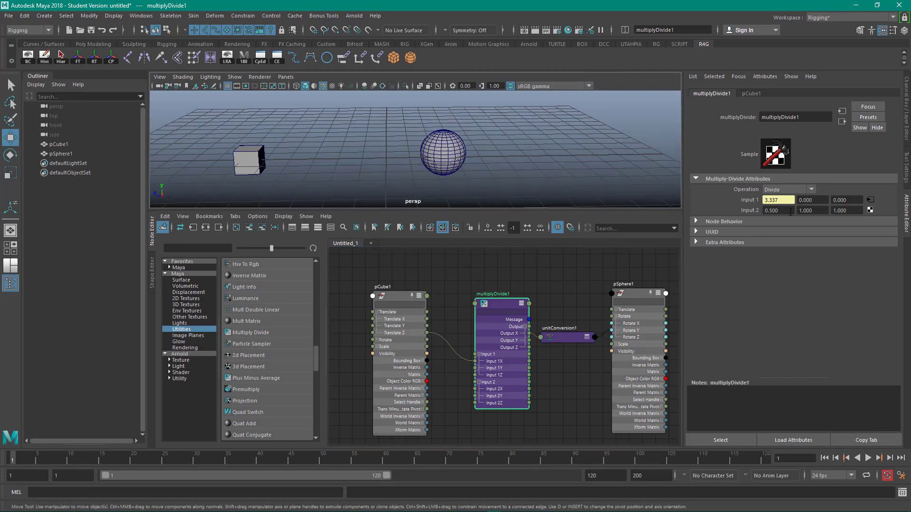
left_click_drag(782, 211, 742, 210)
left_click(786, 210)
left_click_drag(792, 210, 742, 210)
type("0.1")
key("Return")
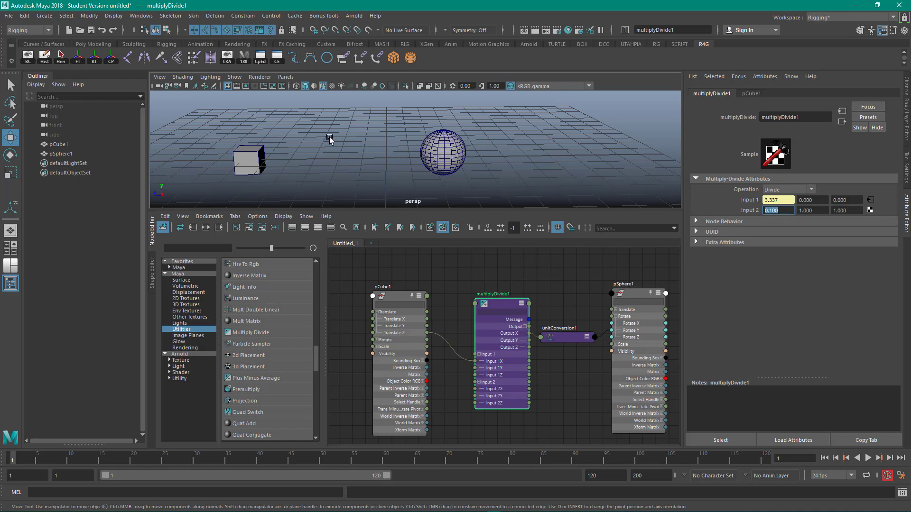
- Move the cube along Z, then switch multiplyDivide1's operation back to Multiply and set Input 2 X to 100
left_click_drag(233, 130, 259, 160)
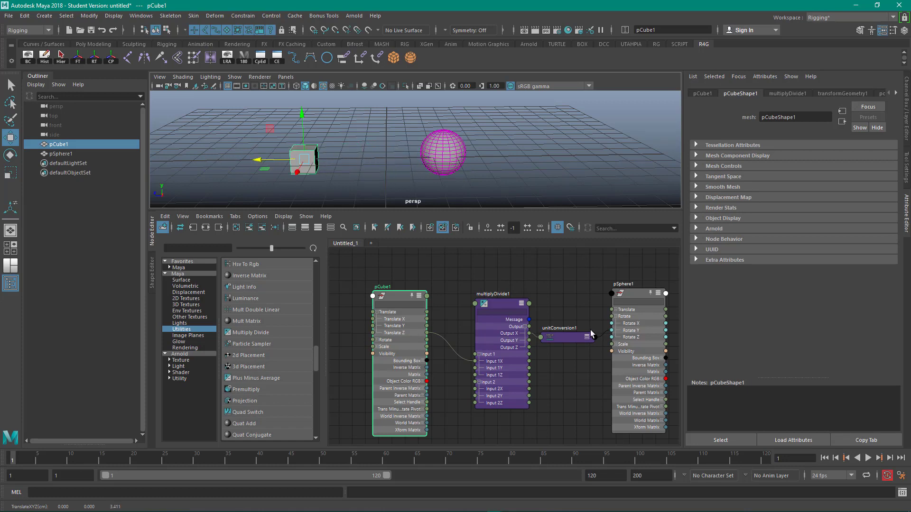
left_click(498, 306)
left_click(790, 190)
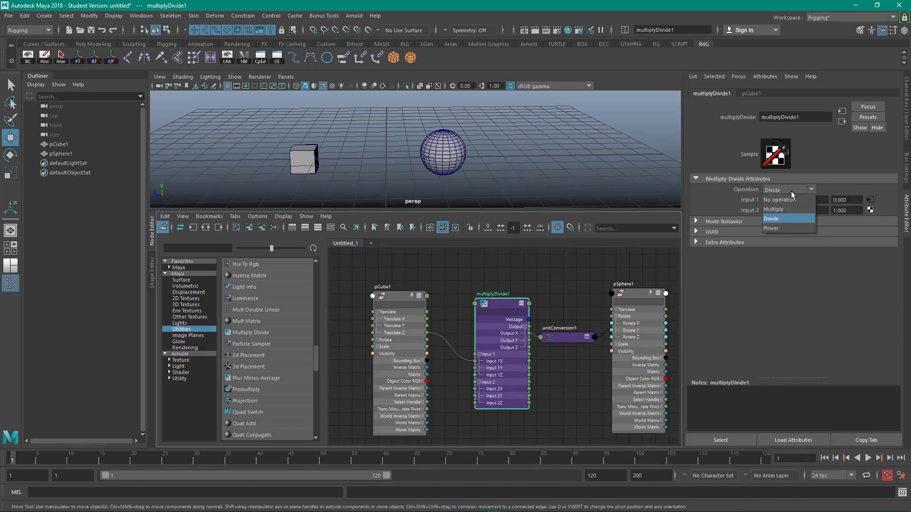
left_click(790, 208)
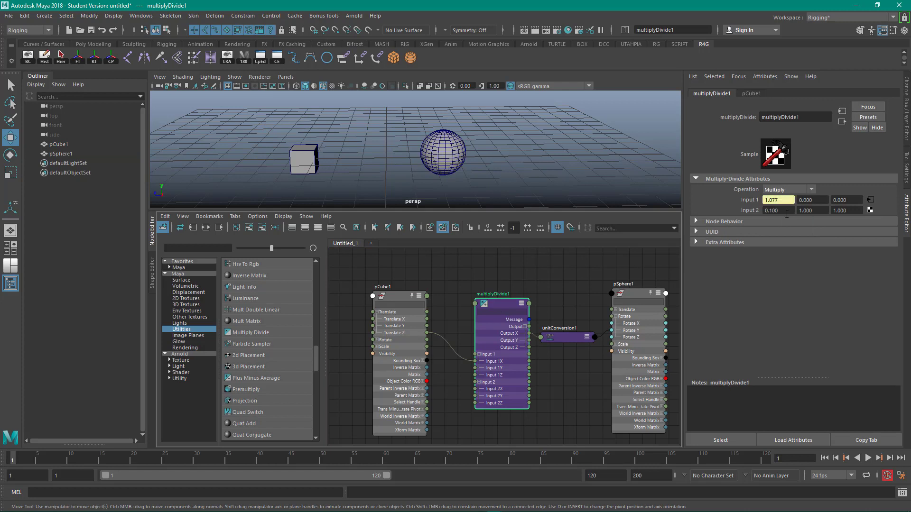
left_click_drag(787, 210, 757, 210)
type("100")
key("Return")
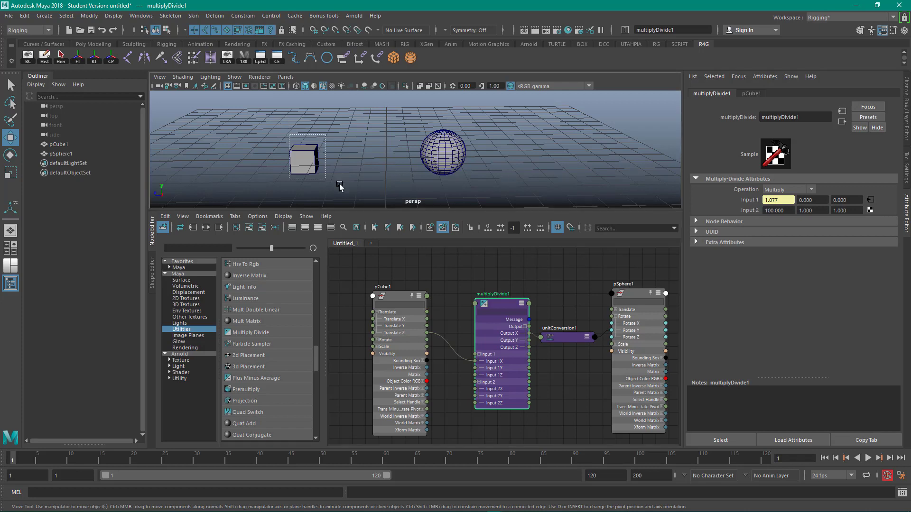
- Move the cube along Z to test the sphere's rotation
left_click(306, 161)
mouse_move(280, 161)
left_mouse_down()
mouse_move(338, 158)
mouse_move(271, 158)
left_mouse_up()
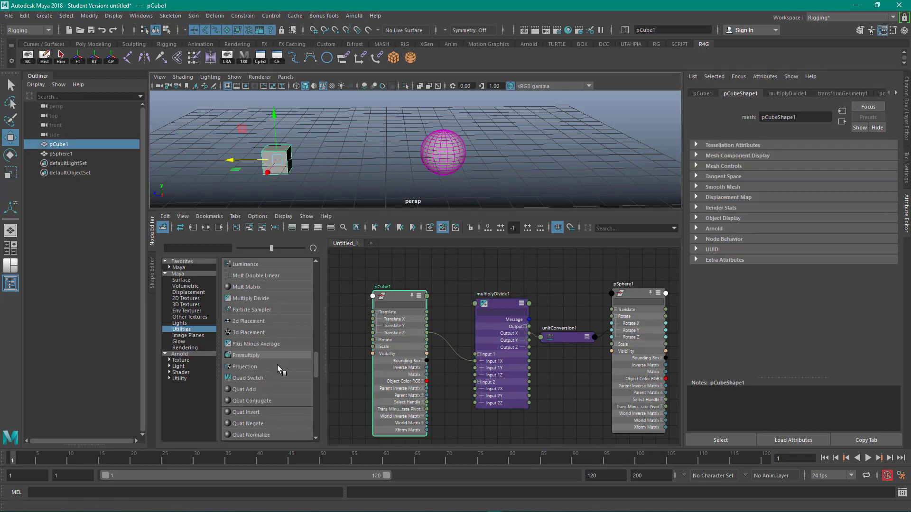
scroll(268, 304, "up", 3)
scroll(270, 314, "down", 2)
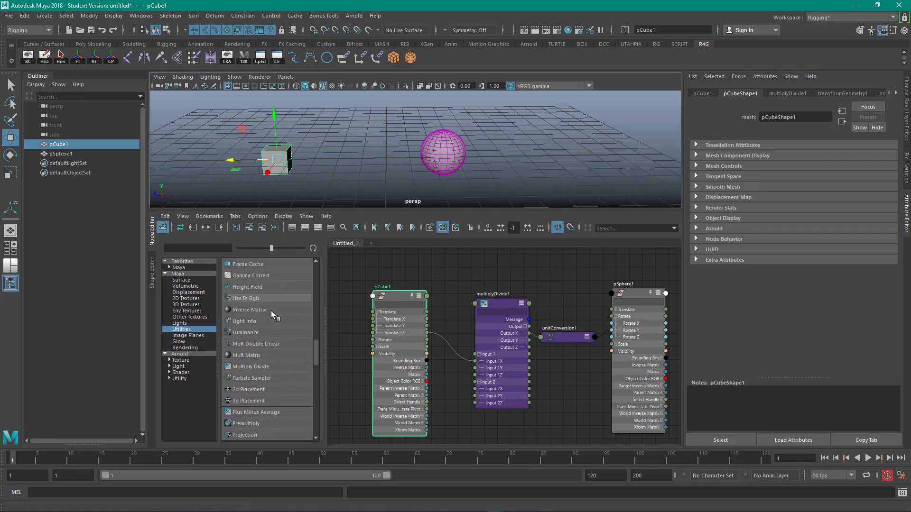